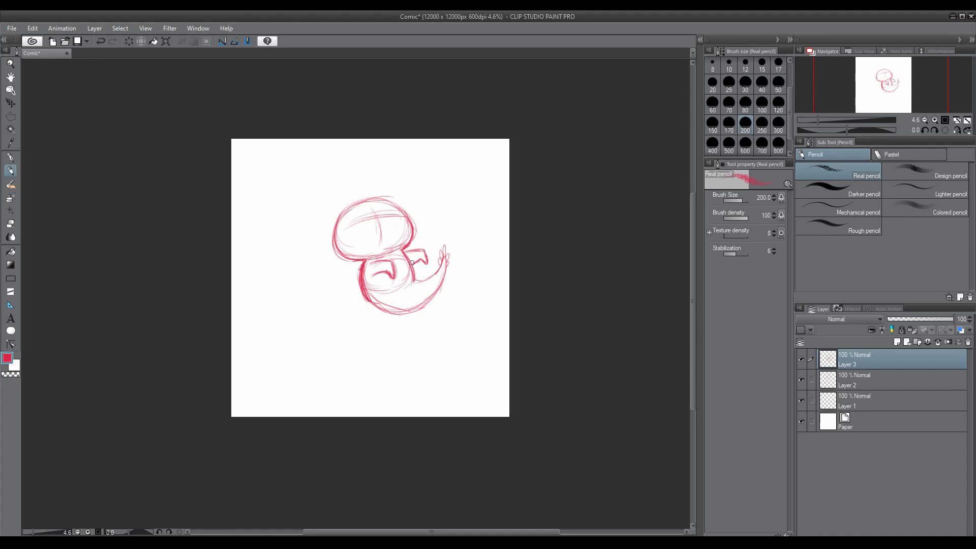
# On a new layer, sketch the character's face in red with filled eyes, brows, cheek marks and a small curved mouth
pyautogui.hotkey('ctrl', 'shift', 'n')
pyautogui.moveTo(349, 224); pyautogui.dragTo(345, 230)
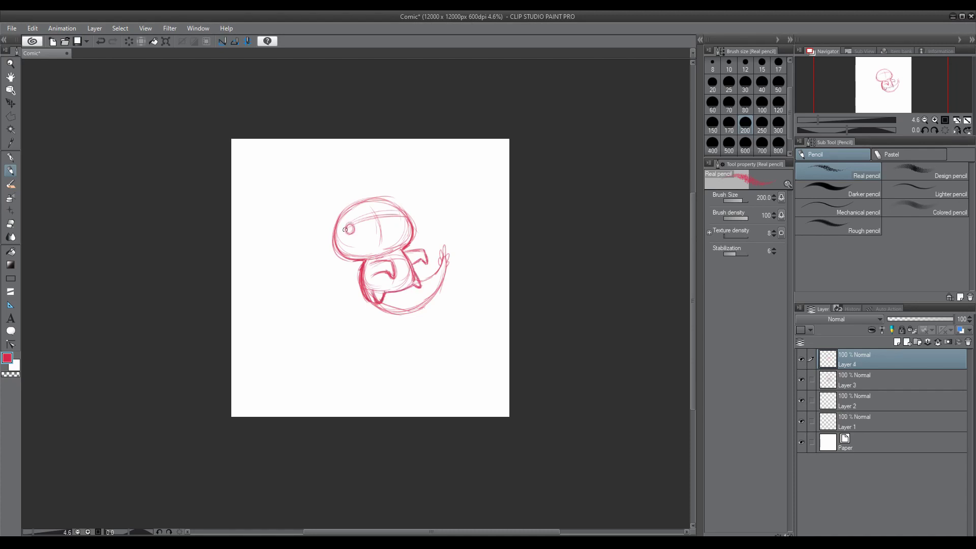
# On another new layer, sketch purple lace ribbons around the forehead, across the lower face and down the body
pyautogui.hotkey('ctrl', 'shift', 'n')
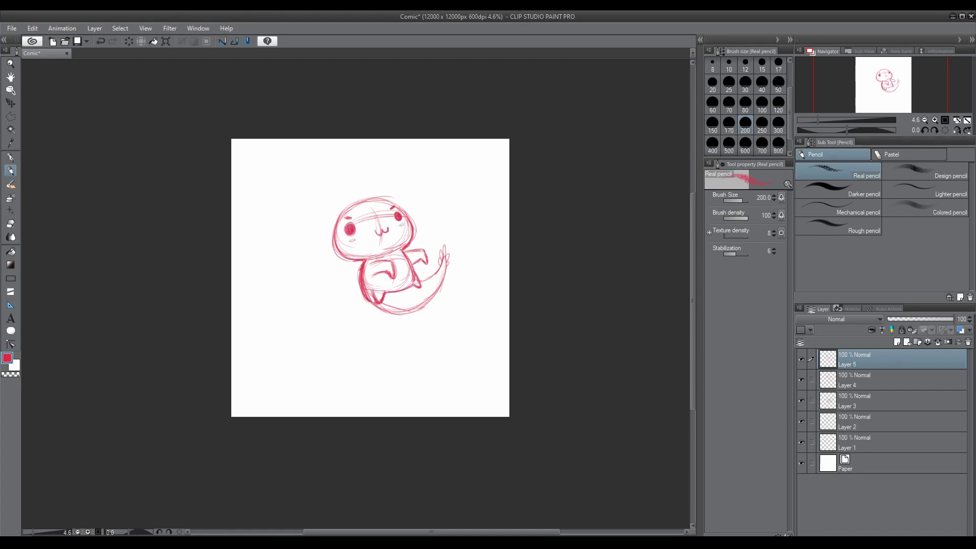
pyautogui.scroll(2, 474, 222)
pyautogui.click(608, 390)
pyautogui.moveTo(345, 188); pyautogui.dragTo(267, 226)
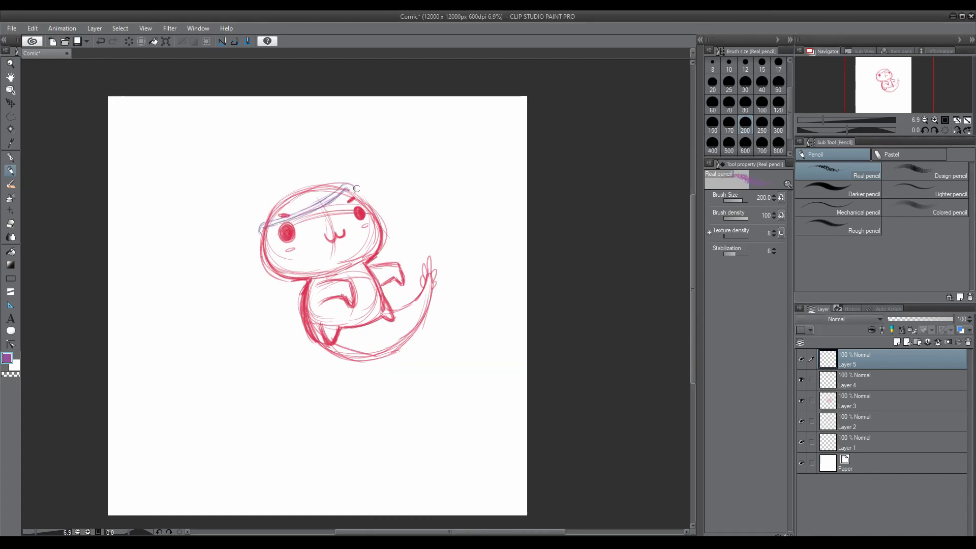
pyautogui.moveTo(259, 260); pyautogui.dragTo(375, 238)
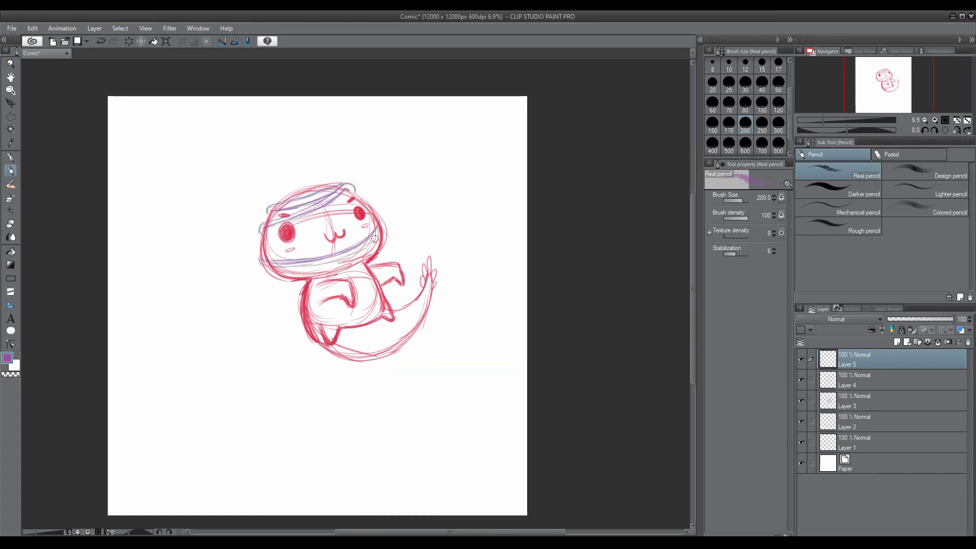
pyautogui.moveTo(291, 277); pyautogui.dragTo(339, 261)
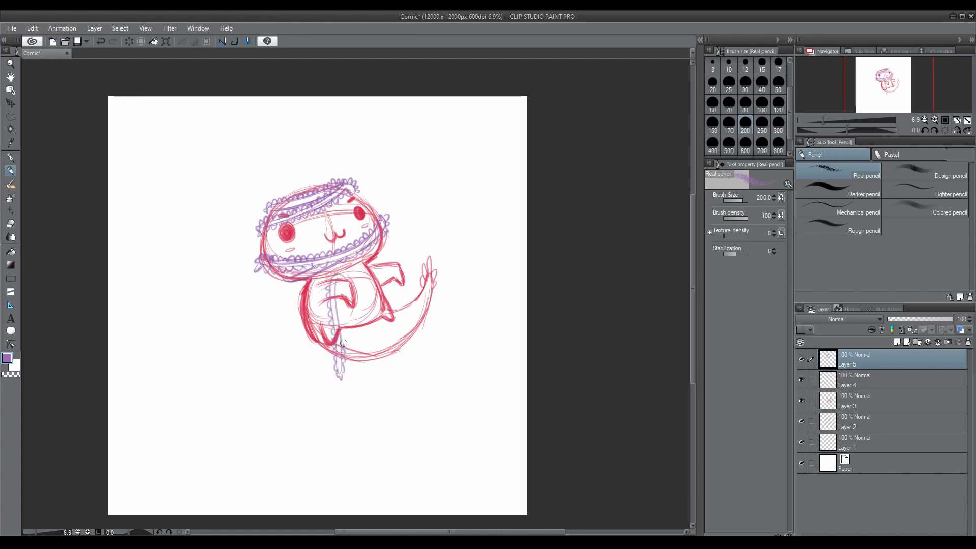
# Lower Layer 4 to 35% and Layers 3 and 2 to 45% opacity, and sketch the remaining purple body ribbons and hanging ends
pyautogui.click(893, 399)
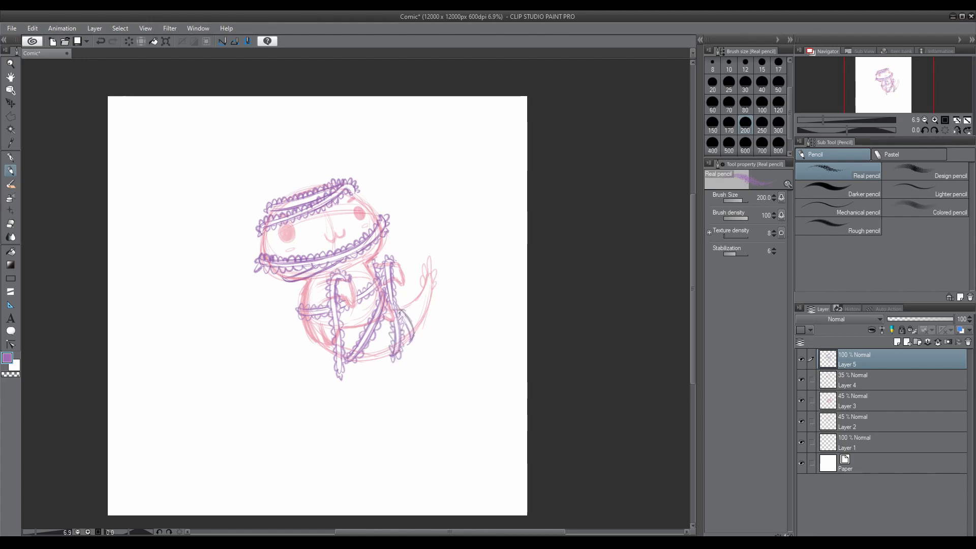
pyautogui.moveTo(277, 280); pyautogui.dragTo(285, 338)
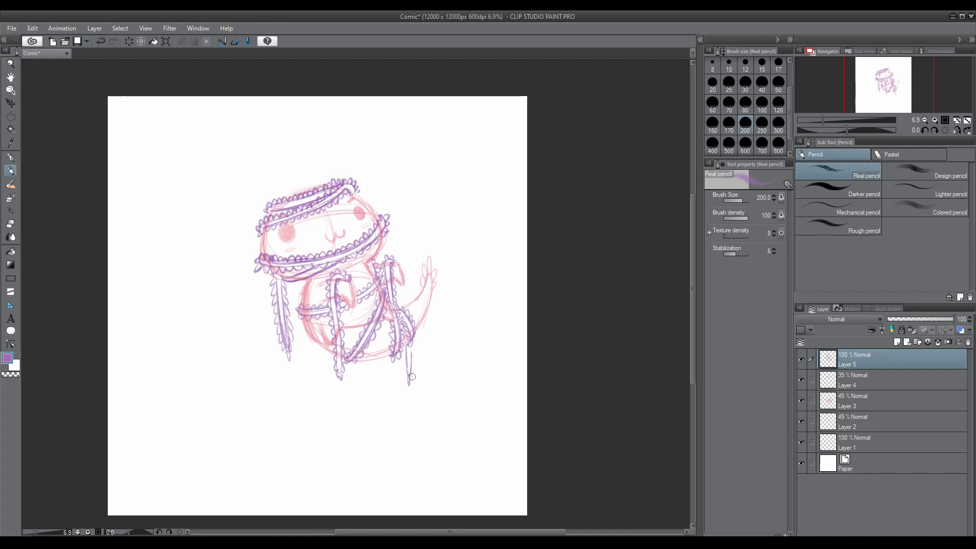
# On a new layer, sketch six frilled gills in pinkish red around the head and redraw the face and body lines more firmly
pyautogui.hotkey('ctrl', 'shift', 'n')
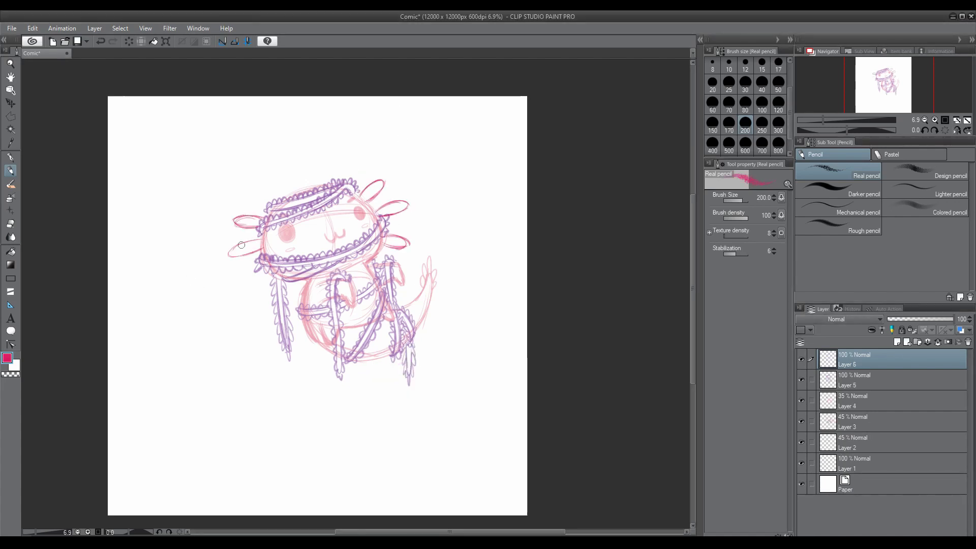
pyautogui.moveTo(242, 245); pyautogui.dragTo(261, 251)
pyautogui.moveTo(271, 269); pyautogui.dragTo(269, 277)
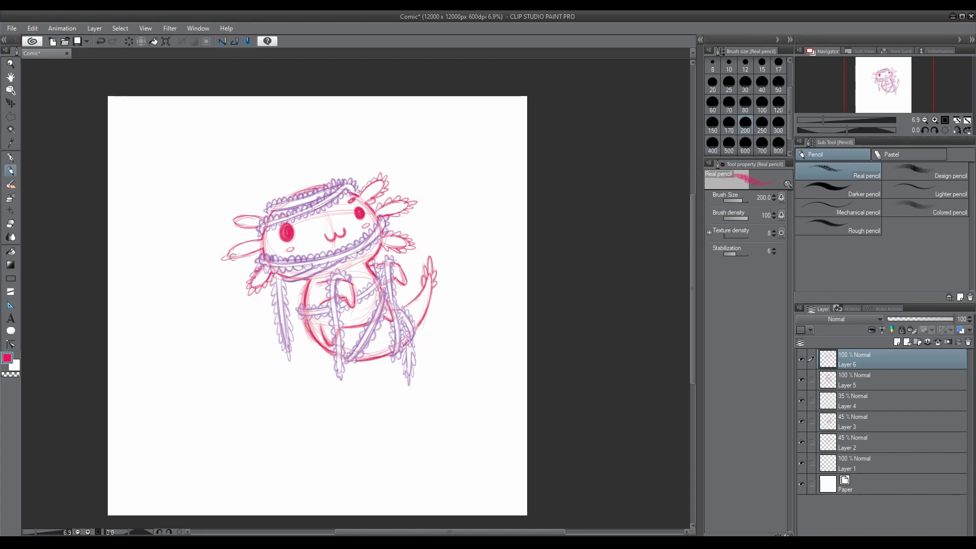
pyautogui.moveTo(238, 216); pyautogui.dragTo(250, 213)
# Group all the sketch layers into one folder and scale the folder up to 135% on the canvas
pyautogui.keyDown('shift'); pyautogui.click(871, 474); pyautogui.keyUp('shift')
pyautogui.hotkey('ctrl', 'g')
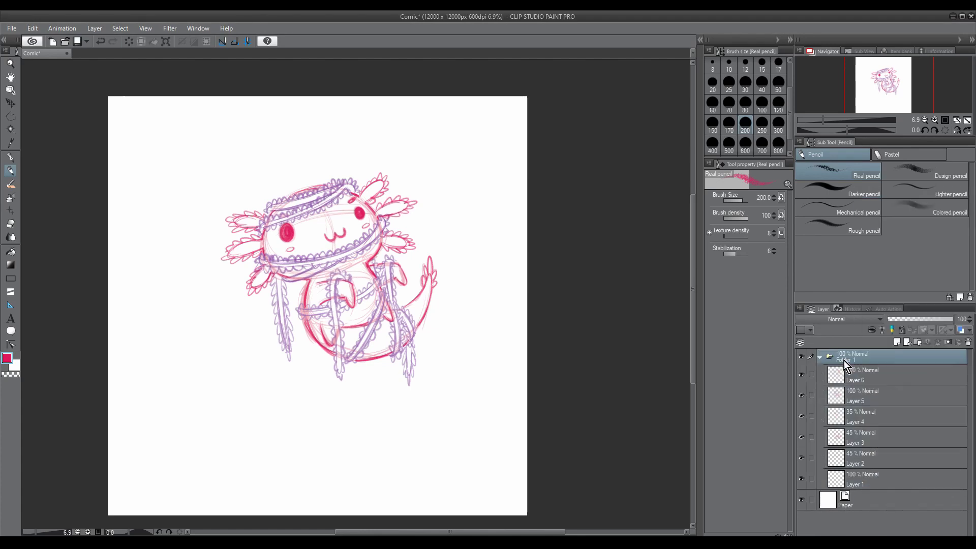
pyautogui.hotkey('ctrl', 't')
pyautogui.moveTo(410, 403); pyautogui.dragTo(486, 447)
pyautogui.press('Return')
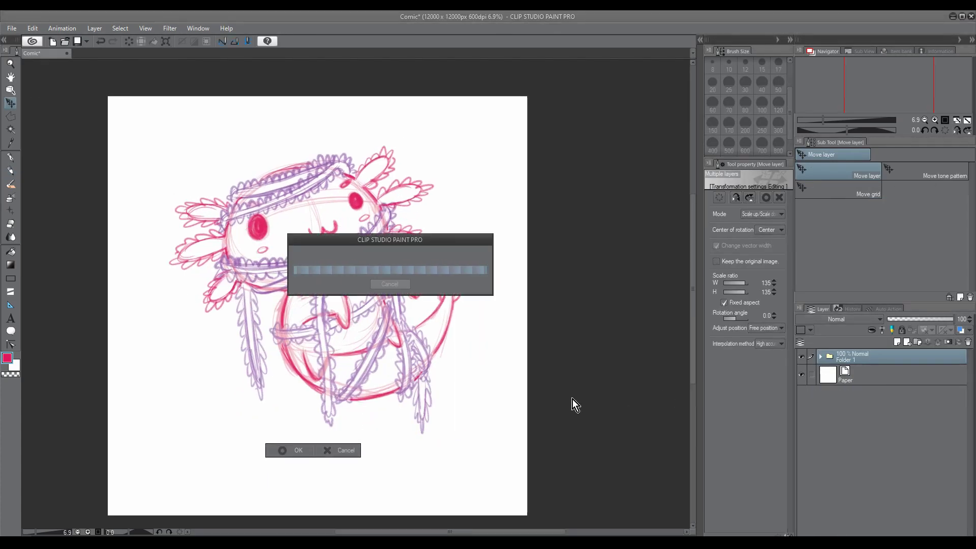
# Fade the sketch folder to 23% opacity and add a new layer inside a second folder for the line art
pyautogui.moveTo(950, 319); pyautogui.dragTo(902, 319)
pyautogui.click(898, 341)
pyautogui.hotkey('ctrl', 'g')
# Ink the curved mouth in black with the G-pen at size 170 and tidy its start with the eraser
pyautogui.press('p')
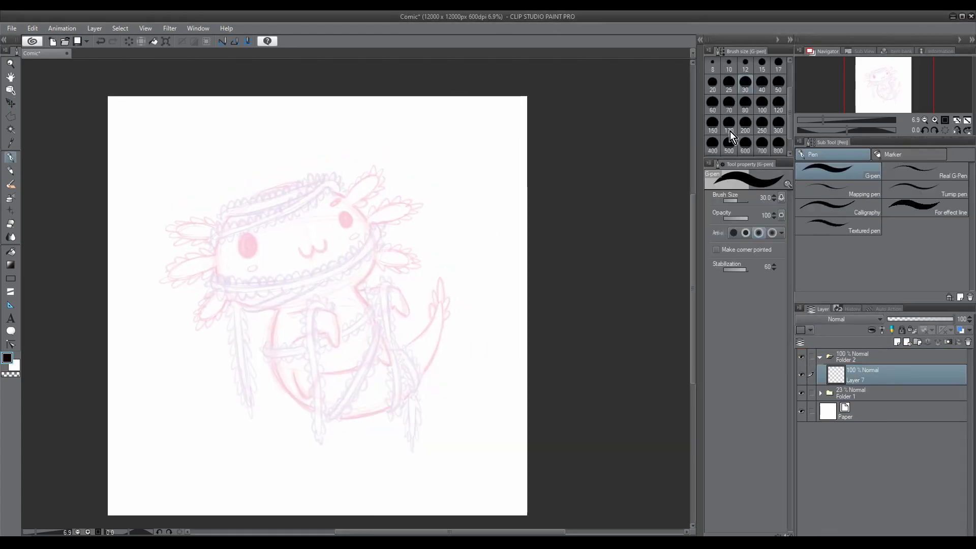
pyautogui.scroll(5, 295, 241)
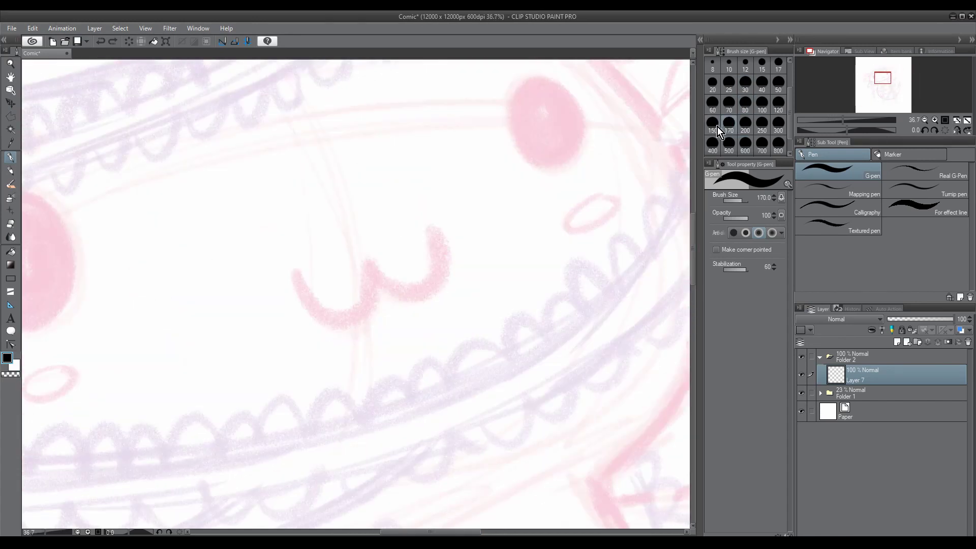
pyautogui.moveTo(294, 270)
pyautogui.mouseDown()
pyautogui.moveTo(373, 258)
pyautogui.moveTo(439, 230)
pyautogui.mouseUp()
pyautogui.press('e')
pyautogui.moveTo(295, 275); pyautogui.dragTo(313, 294)
# Ink both eyes as solid black ovals over the sketch with the G-pen at size 150
pyautogui.scroll(-3, 313, 293)
pyautogui.scroll(2, 279, 190)
pyautogui.press('p')
pyautogui.moveTo(254, 249); pyautogui.dragTo(254, 333)
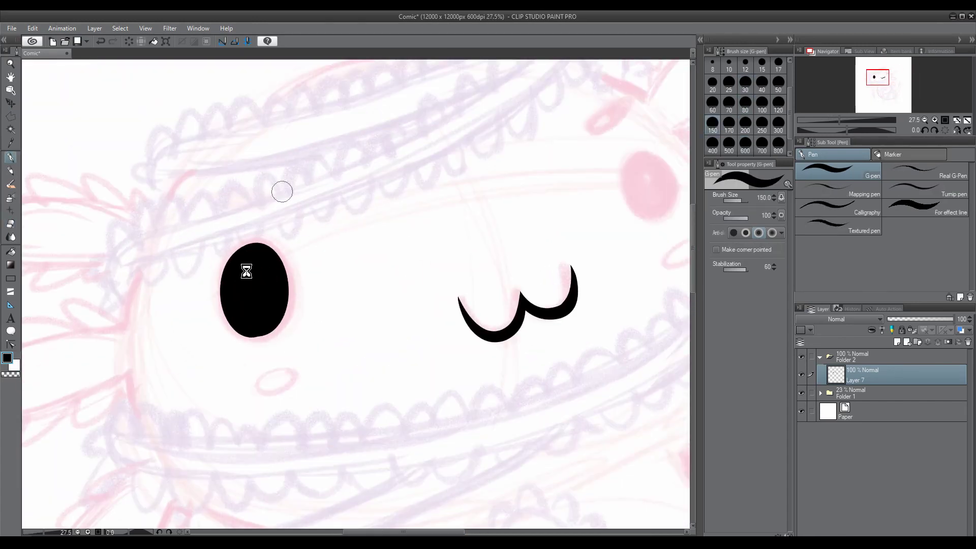
pyautogui.hotkey('ctrl', 'z')
pyautogui.moveTo(252, 264); pyautogui.dragTo(254, 326)
pyautogui.moveTo(643, 158)
pyautogui.mouseDown()
pyautogui.moveTo(652, 148)
pyautogui.moveTo(386, 288)
pyautogui.mouseUp()
# On a new layer, ink the smooth outlines of the six gills, three on each side of the head
pyautogui.hotkey('ctrl', 'shift', 'n')
pyautogui.moveTo(381, 235); pyautogui.dragTo(508, 167)
pyautogui.moveTo(457, 305)
pyautogui.mouseDown()
pyautogui.moveTo(490, 284)
pyautogui.moveTo(366, 158)
pyautogui.mouseUp()
pyautogui.moveTo(381, 325); pyautogui.dragTo(523, 396)
pyautogui.moveTo(61, 305); pyautogui.dragTo(356, 305)
pyautogui.moveTo(76, 503); pyautogui.dragTo(378, 505)
pyautogui.moveTo(351, 152); pyautogui.dragTo(350, 200)
pyautogui.scroll(-3, 305, 255)
pyautogui.moveTo(193, 221); pyautogui.dragTo(193, 247)
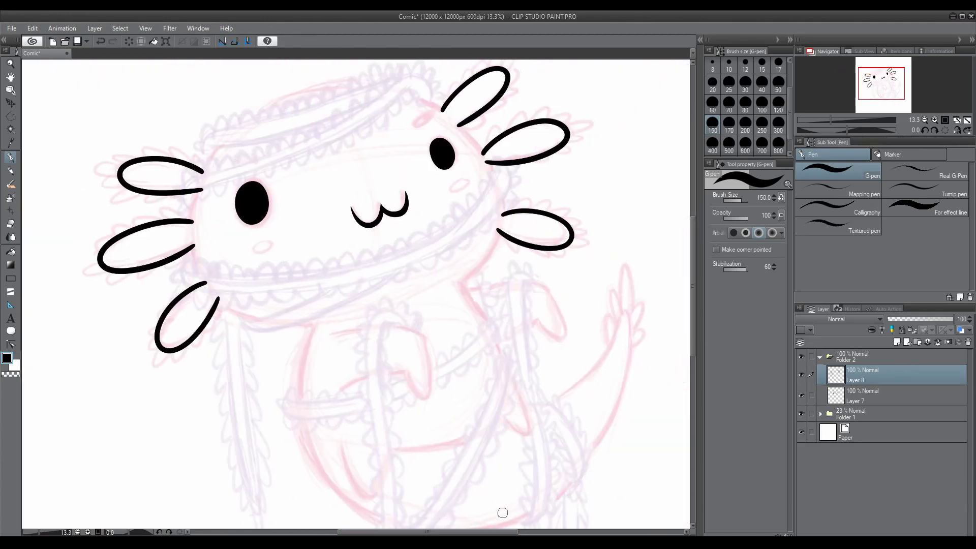
# On a new layer, ink the curved head outline on both sides, leaving the forehead and neck areas open
pyautogui.hotkey('ctrl', 'shift', 'n')
pyautogui.moveTo(418, 96)
pyautogui.mouseDown()
pyautogui.moveTo(503, 227)
pyautogui.moveTo(448, 290)
pyautogui.mouseUp()
pyautogui.hotkey('ctrl', 'z')
pyautogui.hotkey('ctrl', 'z')
pyautogui.moveTo(208, 171)
pyautogui.mouseDown()
pyautogui.moveTo(322, 313)
pyautogui.moveTo(245, 312)
pyautogui.moveTo(341, 325)
pyautogui.mouseUp()
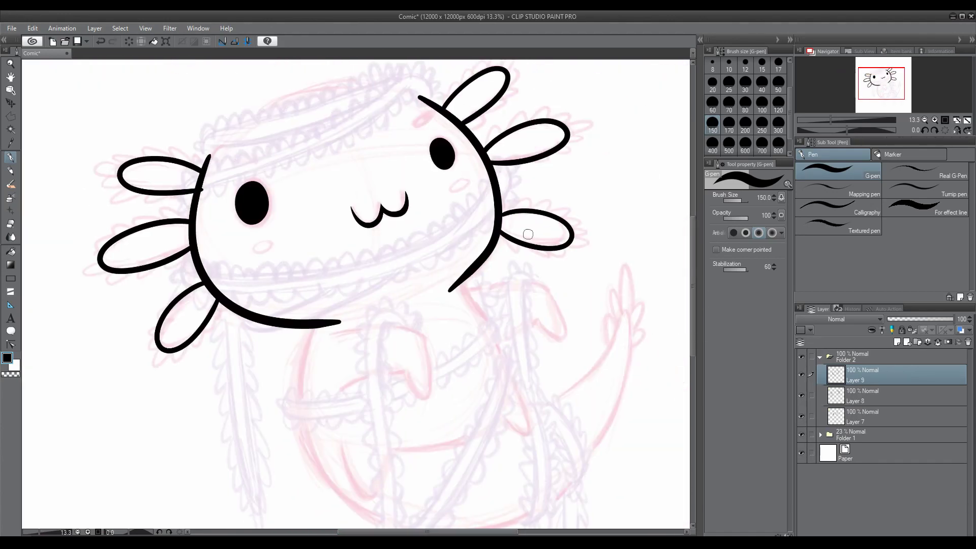
# Erase small gaps in the head outline beside the gill bases with the Hard eraser at size 80
pyautogui.press('e')
pyautogui.scroll(2, 529, 234)
pyautogui.moveTo(272, 280)
pyautogui.mouseDown()
pyautogui.moveTo(133, 283)
pyautogui.moveTo(216, 267)
pyautogui.mouseUp()
pyautogui.hotkey('ctrl', 'z')
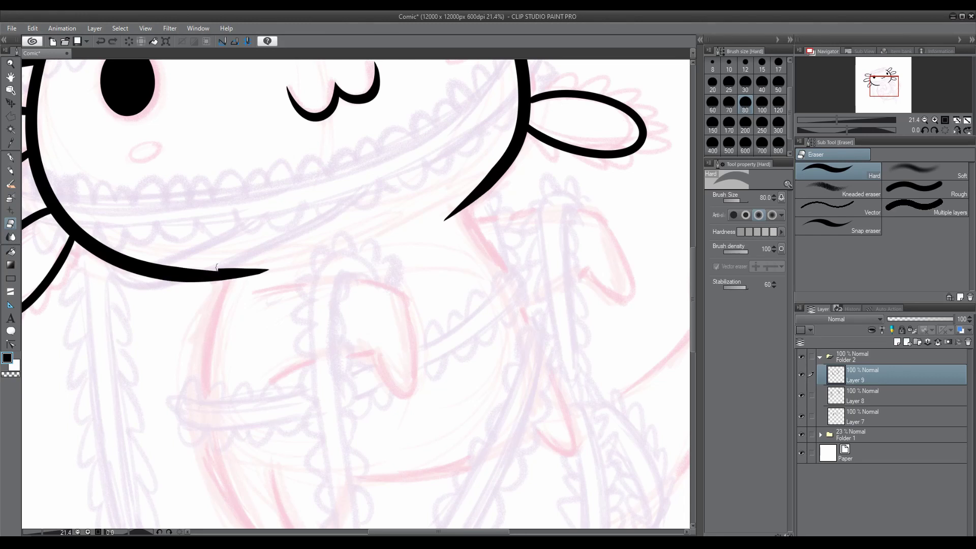
pyautogui.scroll(-2, 206, 157)
pyautogui.scroll(3, 356, 274)
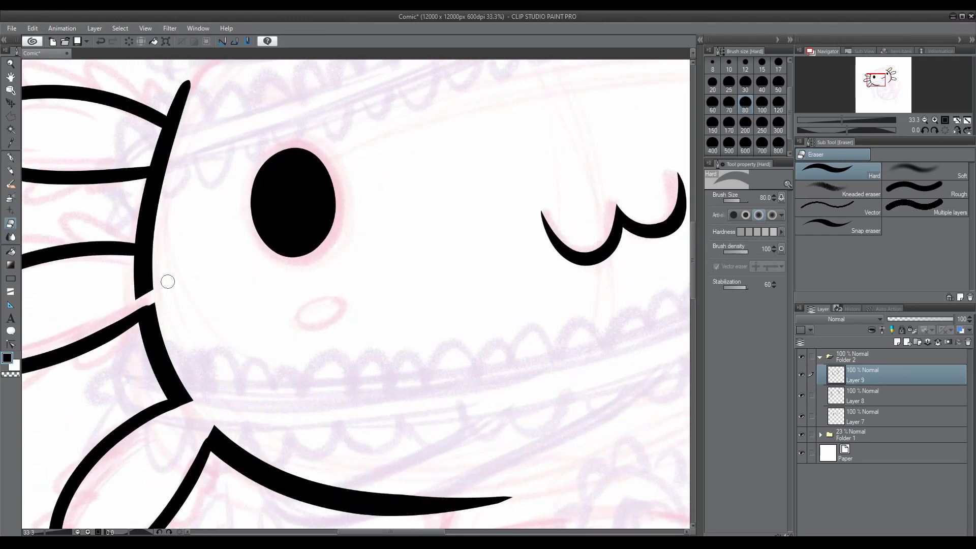
# Merge the head outline into the gill layer and erase the line segments that cross the gill bases on both sides
pyautogui.rightClick(894, 376)
pyautogui.click(906, 318)
pyautogui.moveTo(195, 412); pyautogui.dragTo(214, 407)
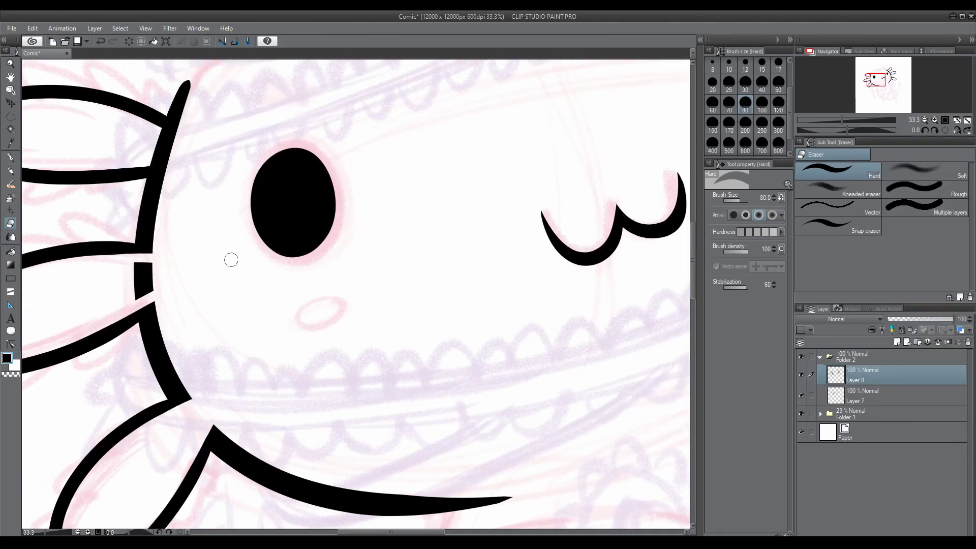
pyautogui.moveTo(152, 273); pyautogui.dragTo(340, 394)
pyautogui.moveTo(308, 209); pyautogui.dragTo(66, 201)
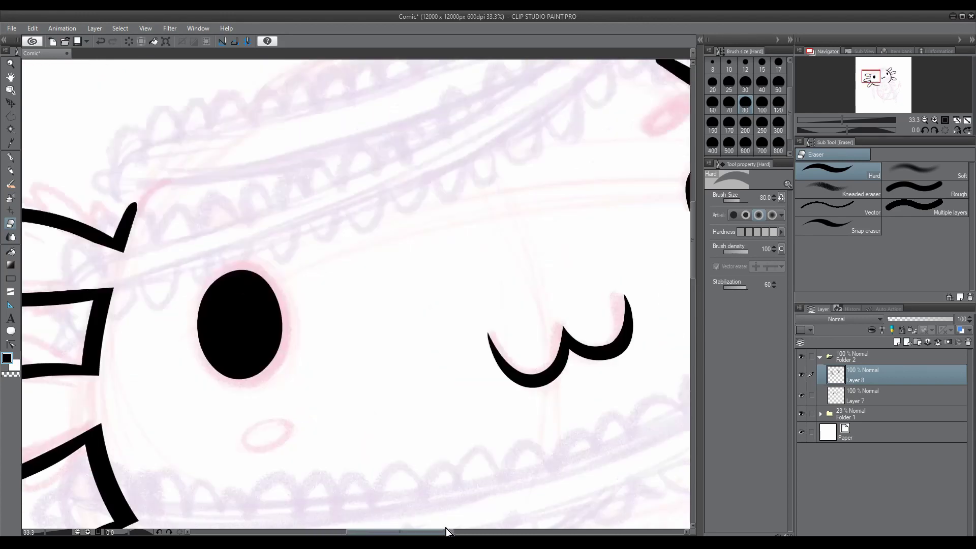
pyautogui.hotkey('ctrl', 'h')
pyautogui.press('p')
pyautogui.moveTo(206, 205); pyautogui.dragTo(223, 234)
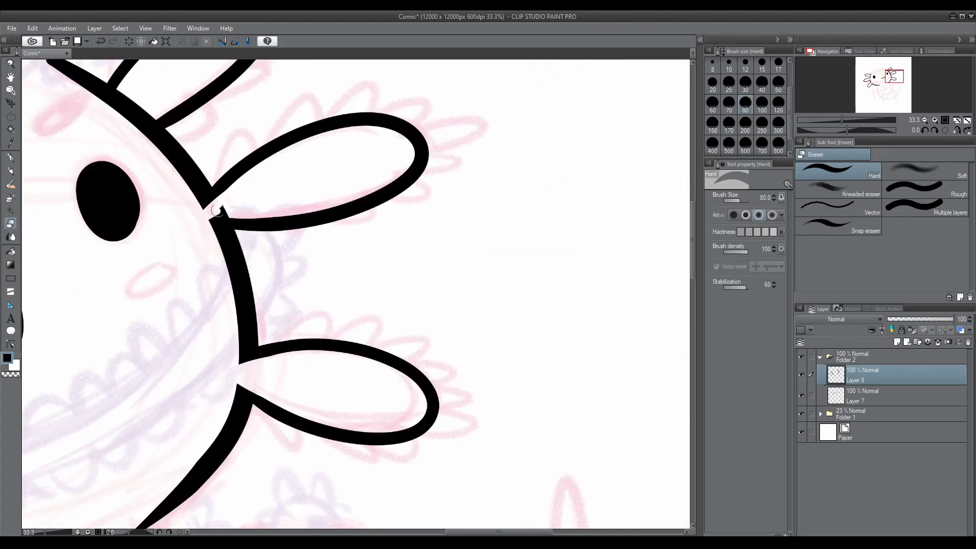
pyautogui.hotkey('ctrl', 'h')
pyautogui.press('e')
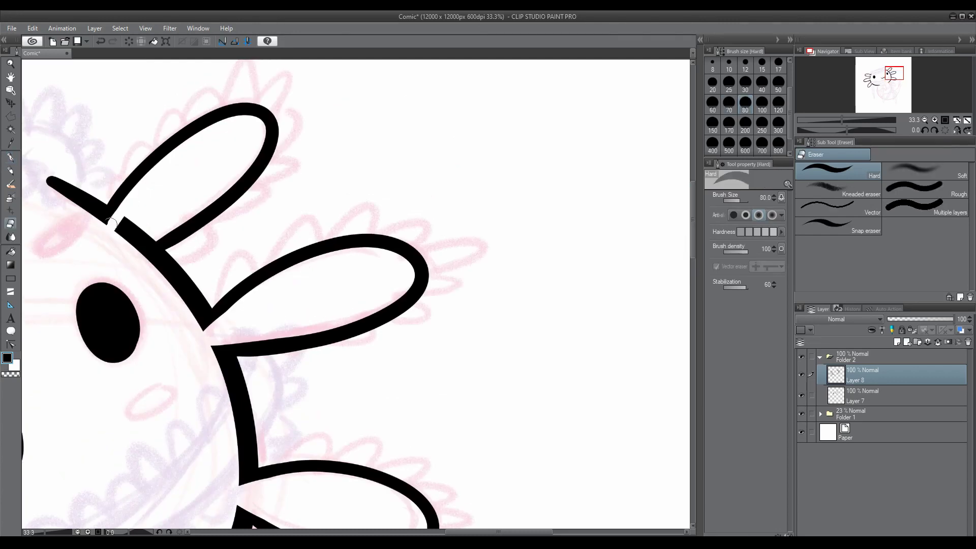
pyautogui.scroll(-4, 227, 184)
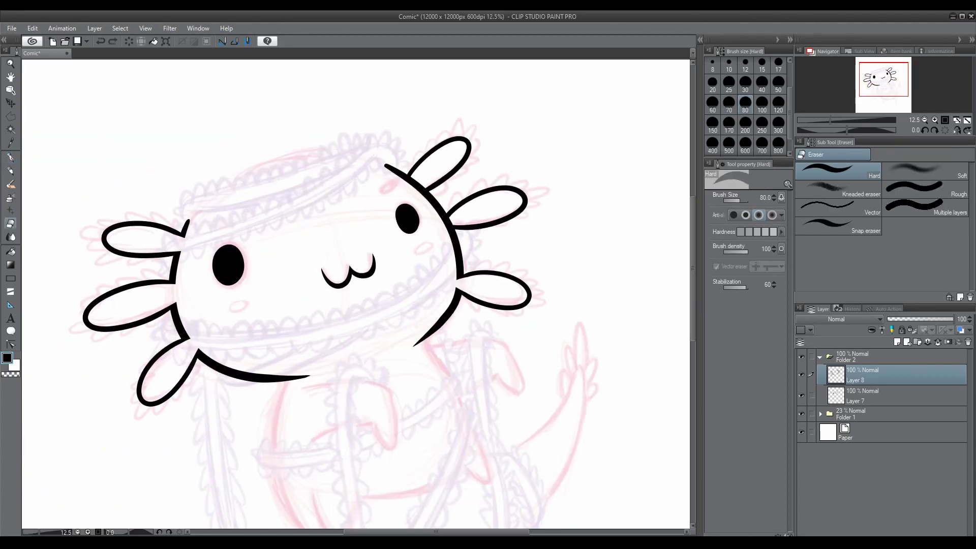
# Fade the head outline layer to 31% and ink the lower forehead ribbon's band on a new layer with the G-pen at size 80
pyautogui.hotkey('ctrl', 'shift', 'n')
pyautogui.press('p')
pyautogui.scroll(3, 159, 173)
pyautogui.moveTo(562, 167); pyautogui.dragTo(178, 321)
pyautogui.moveTo(181, 347)
pyautogui.mouseDown()
pyautogui.moveTo(282, 258)
pyautogui.moveTo(214, 295)
pyautogui.moveTo(589, 168)
pyautogui.mouseUp()
pyautogui.hotkey('ctrl', 'z')
pyautogui.hotkey('ctrl', 'z')
pyautogui.moveTo(465, 175)
pyautogui.mouseDown()
pyautogui.moveTo(585, 135)
pyautogui.moveTo(592, 168)
pyautogui.mouseUp()
# Ink rows of ruffled loops along both edges of the lower forehead ribbon and clean up its end with the eraser
pyautogui.moveTo(465, 148); pyautogui.dragTo(381, 216)
pyautogui.moveTo(221, 279)
pyautogui.mouseDown()
pyautogui.moveTo(318, 227)
pyautogui.moveTo(379, 214)
pyautogui.moveTo(193, 284)
pyautogui.moveTo(158, 335)
pyautogui.moveTo(442, 240)
pyautogui.moveTo(508, 181)
pyautogui.moveTo(551, 168)
pyautogui.mouseUp()
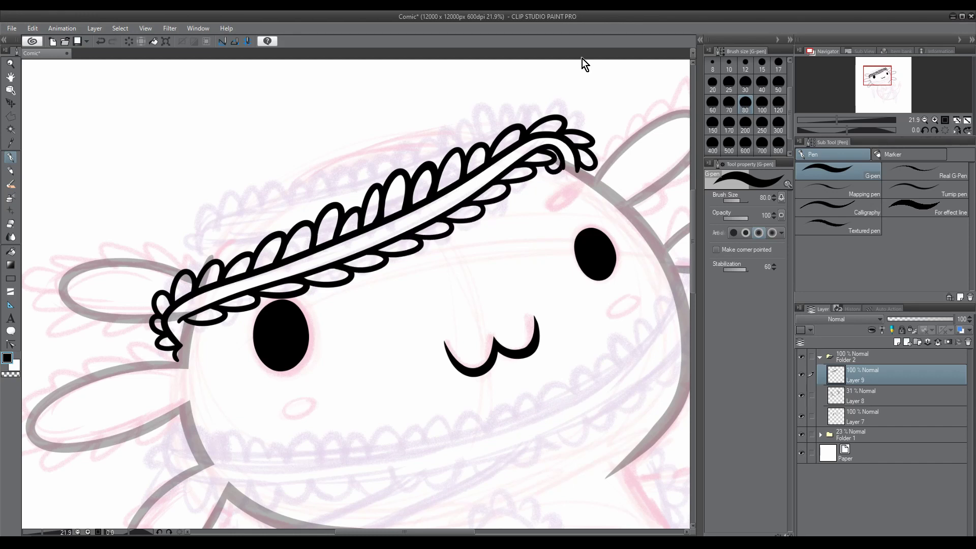
pyautogui.press('e')
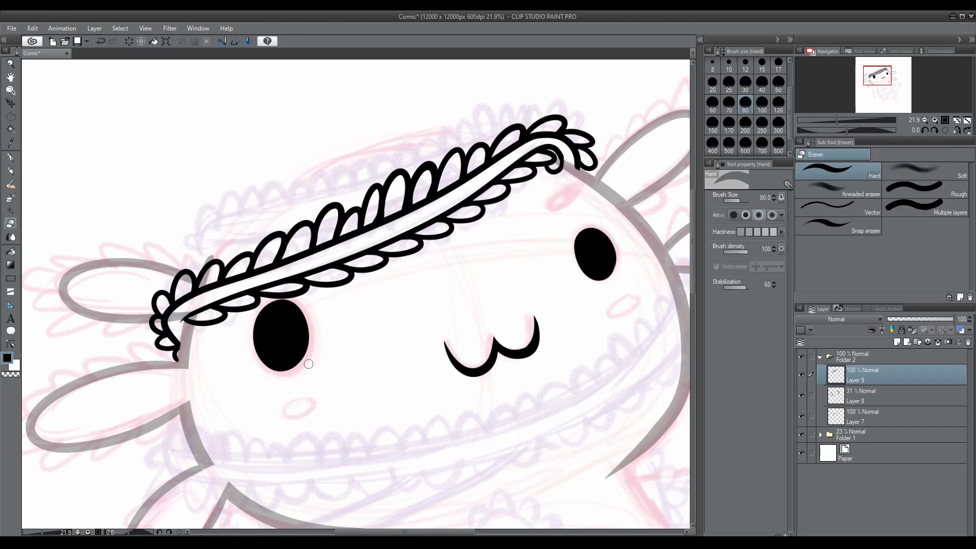
# On a new layer, ink small inner fold lines inside the ruffles of the lower forehead ribbon
pyautogui.press('p')
pyautogui.hotkey('ctrl', 'shift', 'n')
pyautogui.moveTo(285, 264)
pyautogui.mouseDown()
pyautogui.moveTo(418, 231)
pyautogui.moveTo(370, 225)
pyautogui.moveTo(476, 164)
pyautogui.moveTo(471, 212)
pyautogui.moveTo(291, 286)
pyautogui.moveTo(161, 303)
pyautogui.mouseUp()
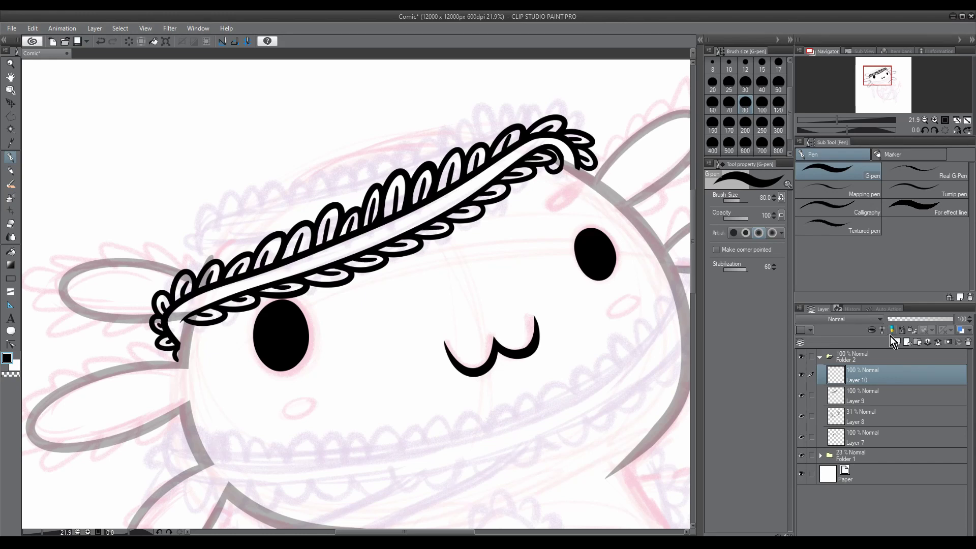
# On a new layer, ink the band of the upper forehead ribbon and erase its overlap with the lower ribbon
pyautogui.click(892, 339)
pyautogui.moveTo(249, 244)
pyautogui.mouseDown()
pyautogui.moveTo(210, 240)
pyautogui.moveTo(351, 183)
pyautogui.mouseUp()
pyautogui.hotkey('ctrl', 'z')
pyautogui.moveTo(211, 242); pyautogui.dragTo(508, 132)
pyautogui.press('e')
pyautogui.moveTo(295, 234)
pyautogui.mouseDown()
pyautogui.moveTo(401, 183)
pyautogui.moveTo(305, 170)
pyautogui.moveTo(239, 183)
pyautogui.moveTo(183, 229)
pyautogui.moveTo(203, 275)
pyautogui.mouseUp()
# Ink ruffled loops along the upper forehead ribbon and add inner fold lines to them
pyautogui.press('p')
pyautogui.moveTo(358, 173)
pyautogui.mouseDown()
pyautogui.moveTo(465, 119)
pyautogui.moveTo(562, 113)
pyautogui.mouseUp()
pyautogui.moveTo(314, 194); pyautogui.dragTo(322, 181)
pyautogui.moveTo(370, 174); pyautogui.dragTo(380, 161)
pyautogui.moveTo(402, 166); pyautogui.dragTo(413, 147)
pyautogui.moveTo(468, 137); pyautogui.dragTo(483, 122)
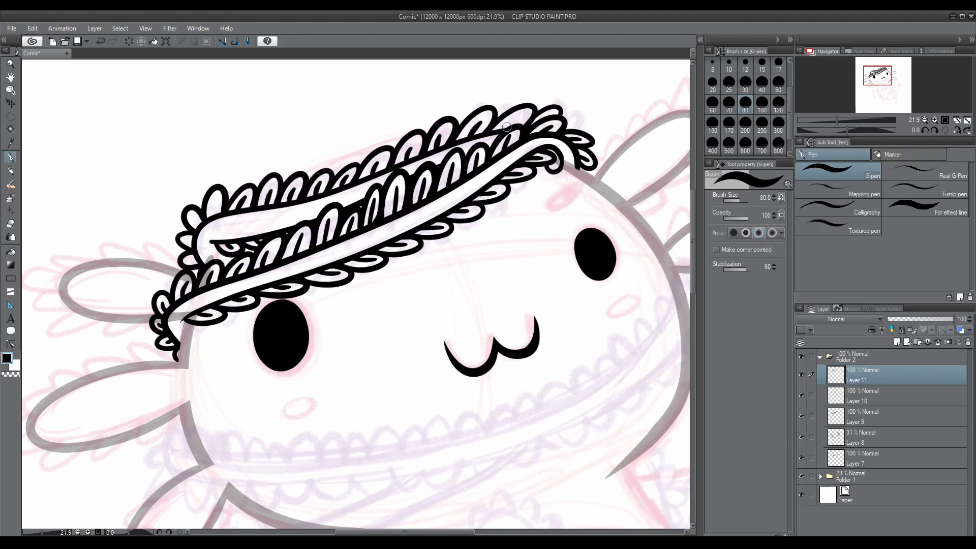
# Ink the two curved edges of the ribbon across the lower face with a rounded end, and trim the stray line ends
pyautogui.scroll(-2, 248, 214)
pyautogui.moveTo(249, 214); pyautogui.dragTo(117, 105)
pyautogui.scroll(1, 356, 254)
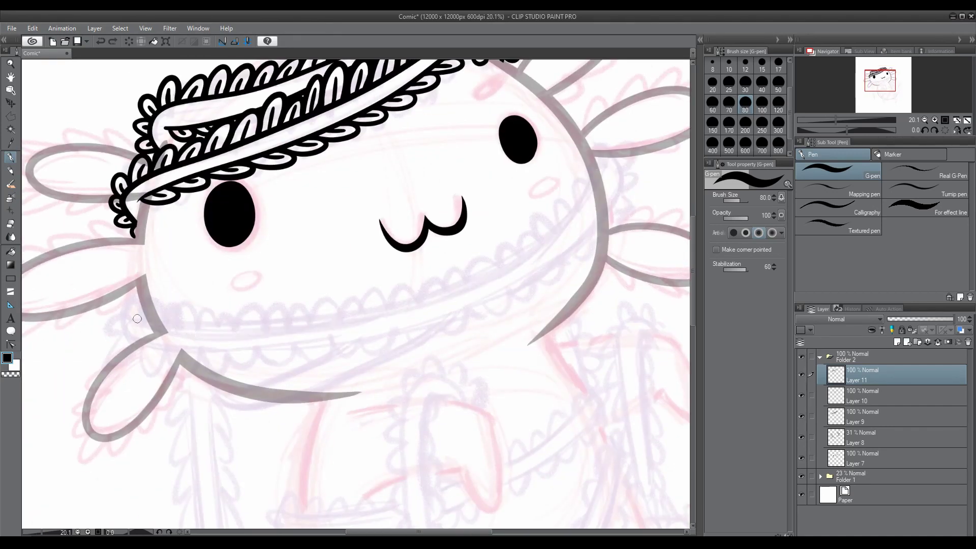
pyautogui.moveTo(597, 157); pyautogui.dragTo(136, 319)
pyautogui.moveTo(612, 173)
pyautogui.mouseDown()
pyautogui.moveTo(315, 359)
pyautogui.moveTo(137, 339)
pyautogui.mouseUp()
pyautogui.hotkey('ctrl', 'z')
pyautogui.moveTo(139, 293); pyautogui.dragTo(140, 336)
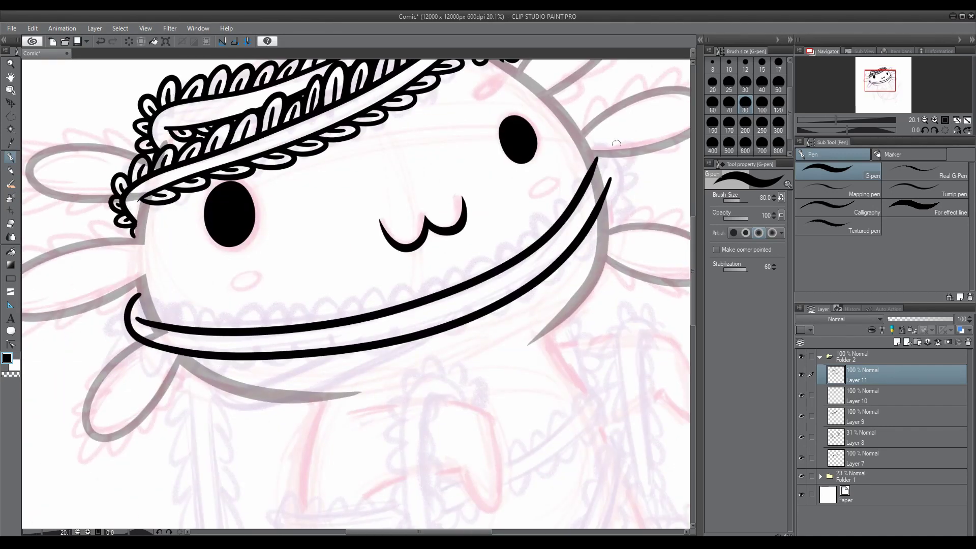
pyautogui.press('e')
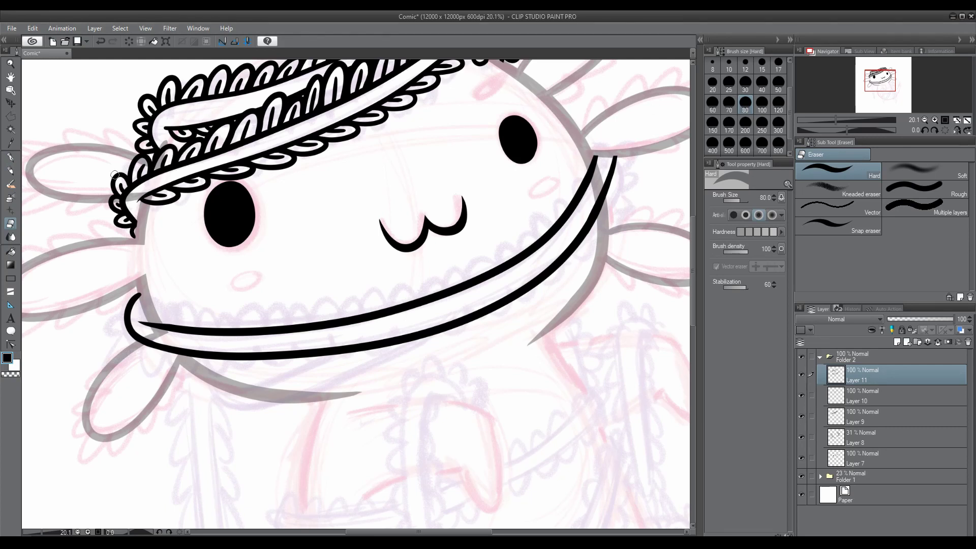
# Ink ruffled loops with inner folds along both edges of the lower face ribbon and erase the excess at its end
pyautogui.press('p')
pyautogui.moveTo(153, 316)
pyautogui.mouseDown()
pyautogui.moveTo(91, 356)
pyautogui.moveTo(282, 340)
pyautogui.moveTo(456, 288)
pyautogui.moveTo(528, 195)
pyautogui.mouseUp()
pyautogui.moveTo(85, 384)
pyautogui.mouseDown()
pyautogui.moveTo(305, 404)
pyautogui.moveTo(367, 389)
pyautogui.moveTo(516, 297)
pyautogui.moveTo(571, 192)
pyautogui.mouseUp()
pyautogui.moveTo(470, 289); pyautogui.dragTo(216, 368)
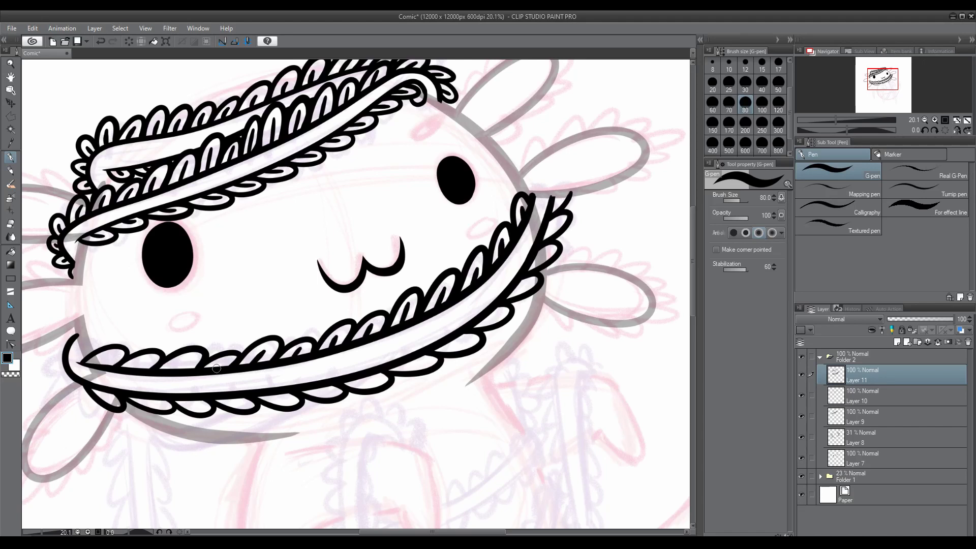
pyautogui.press('e')
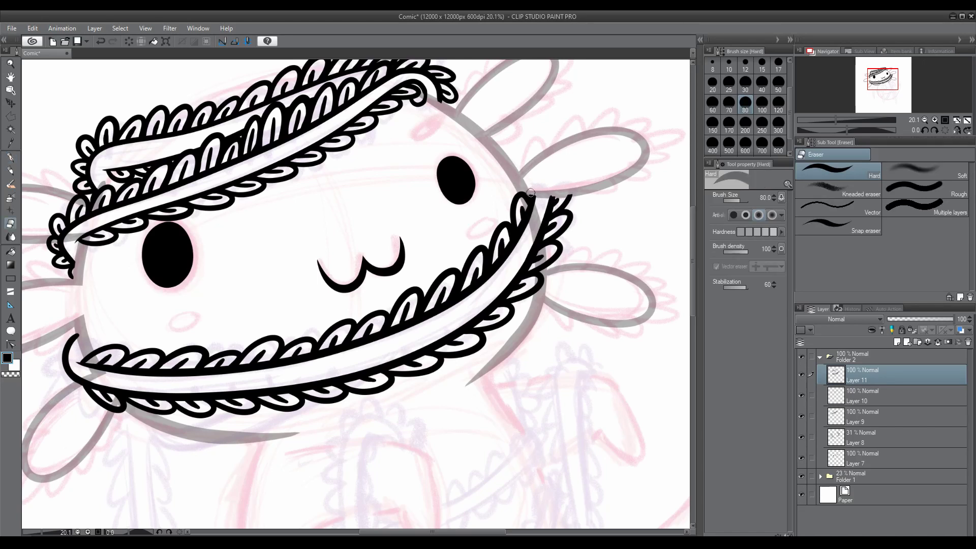
# On a new layer, ink the long narrow band of the ribbon hanging below the lower face ribbon
pyautogui.scroll(-5, 131, 204)
pyautogui.hotkey('ctrl', 'shift', 'n')
pyautogui.moveTo(342, 193); pyautogui.dragTo(351, 325)
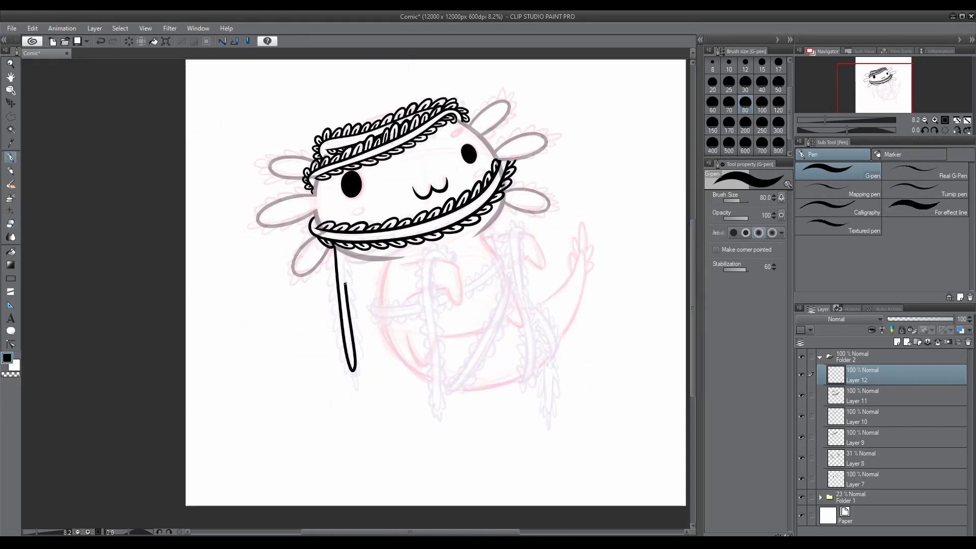
# Ink ruffles with inner folds around the hanging ribbon and erase the overlap where it meets the face ribbon
pyautogui.scroll(5, 300, 171)
pyautogui.press('p')
pyautogui.moveTo(290, 155)
pyautogui.mouseDown()
pyautogui.moveTo(294, 308)
pyautogui.moveTo(325, 453)
pyautogui.moveTo(344, 418)
pyautogui.moveTo(325, 244)
pyautogui.moveTo(297, 155)
pyautogui.mouseUp()
pyautogui.press('e')
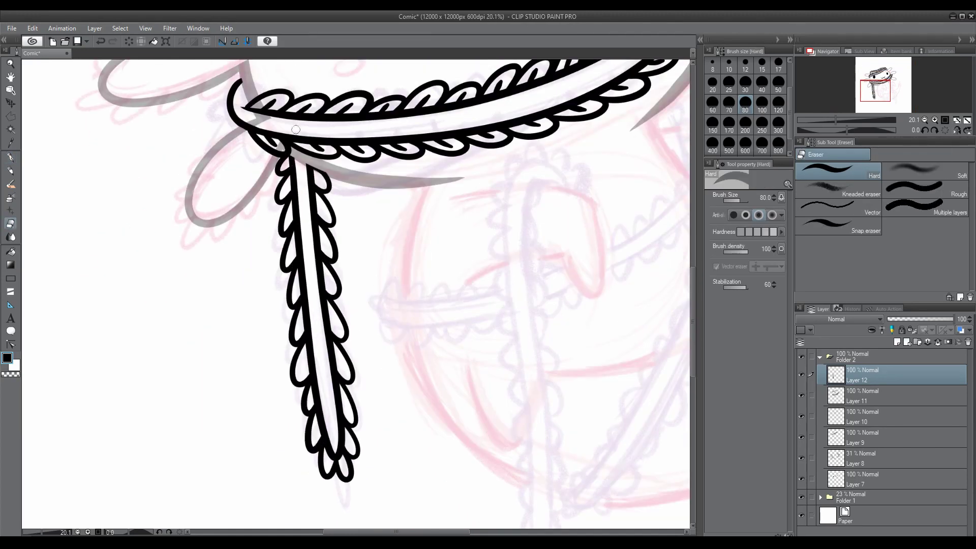
pyautogui.press('p')
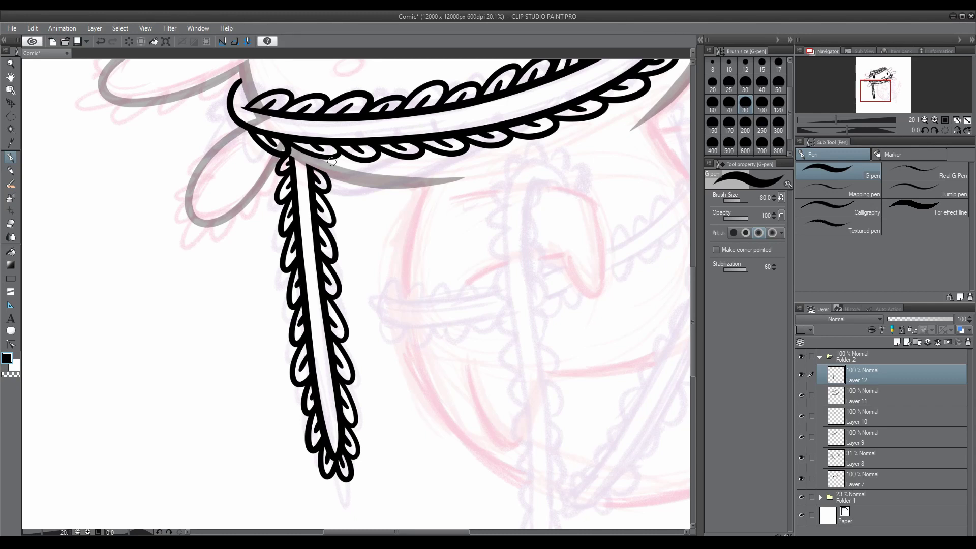
# On a new layer, ink the long narrow band of the ribbon looping over the front arm and hanging down
pyautogui.hotkey('ctrl', 'shift', 'n')
pyautogui.scroll(-5, 332, 161)
pyautogui.scroll(4, 332, 161)
pyautogui.moveTo(298, 159)
pyautogui.mouseDown()
pyautogui.moveTo(262, 338)
pyautogui.moveTo(294, 154)
pyautogui.mouseUp()
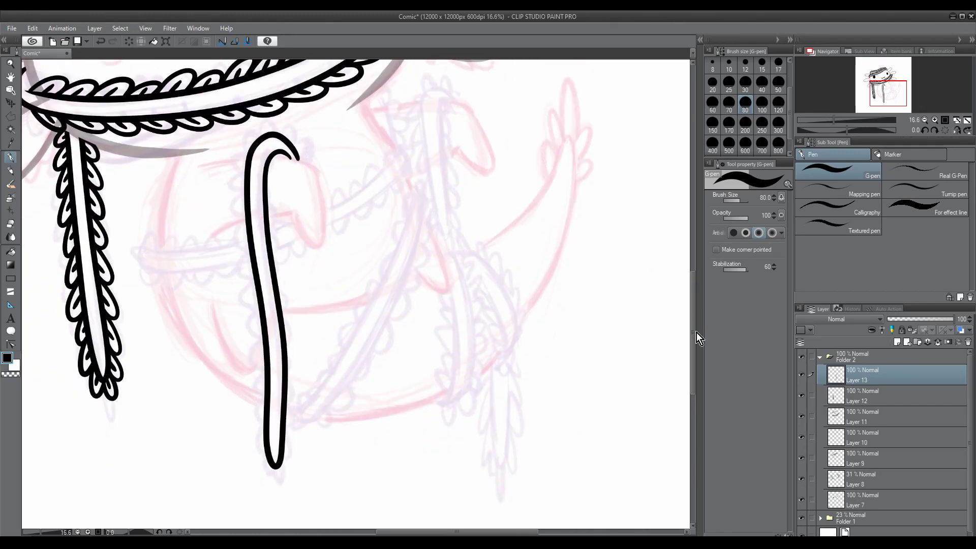
pyautogui.scroll(3, 154, 484)
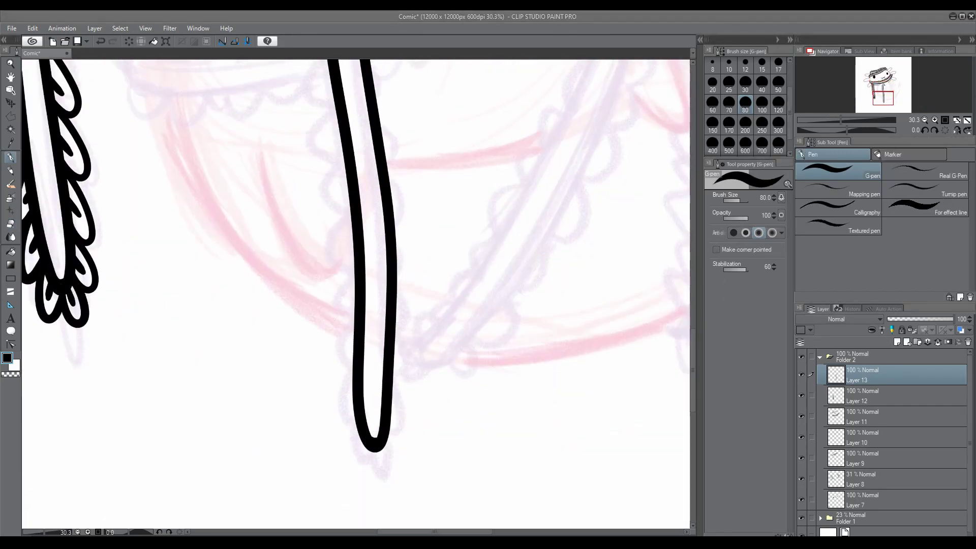
# Ink ruffle loops along both edges of the arm's hanging ribbon and at its tip
pyautogui.moveTo(445, 503); pyautogui.dragTo(394, 505)
pyautogui.moveTo(332, 475)
pyautogui.mouseDown()
pyautogui.moveTo(356, 420)
pyautogui.moveTo(359, 262)
pyautogui.moveTo(347, 309)
pyautogui.moveTo(321, 137)
pyautogui.mouseUp()
pyautogui.moveTo(321, 137)
pyautogui.mouseDown()
pyautogui.moveTo(320, 297)
pyautogui.moveTo(350, 211)
pyautogui.mouseUp()
pyautogui.hotkey('ctrl', 'z')
pyautogui.moveTo(277, 239)
pyautogui.mouseDown()
pyautogui.moveTo(282, 406)
pyautogui.moveTo(277, 173)
pyautogui.mouseUp()
pyautogui.moveTo(285, 196); pyautogui.dragTo(316, 448)
pyautogui.moveTo(627, 440); pyautogui.dragTo(627, 343)
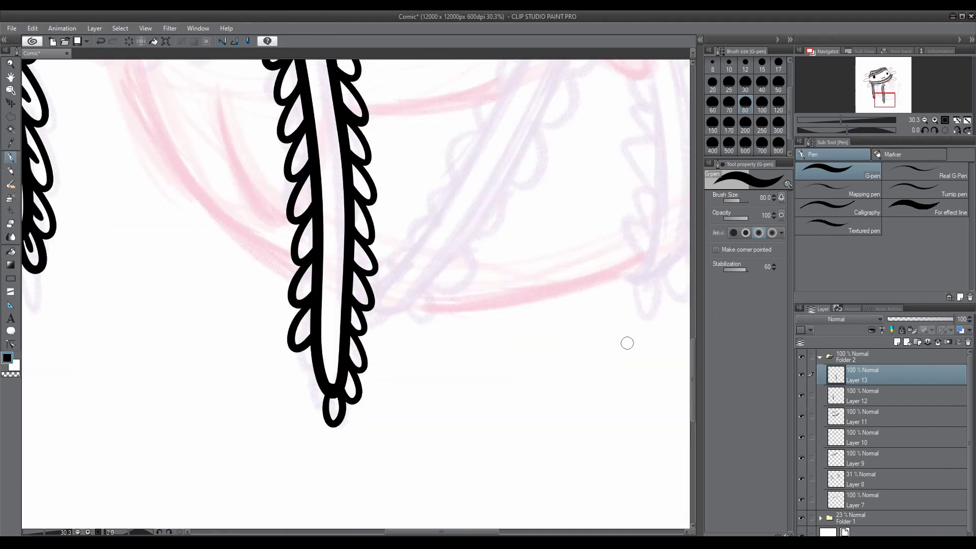
# Complete the ruffles around the hanging arm ribbon's lower end and ink inner folds in its loops
pyautogui.scroll(5, 365, 360)
pyautogui.moveTo(256, 335)
pyautogui.mouseDown()
pyautogui.moveTo(310, 265)
pyautogui.moveTo(382, 310)
pyautogui.moveTo(349, 417)
pyautogui.moveTo(346, 487)
pyautogui.mouseUp()
pyautogui.scroll(-4, 346, 457)
pyautogui.moveTo(333, 270); pyautogui.dragTo(361, 442)
pyautogui.scroll(-4, 355, 224)
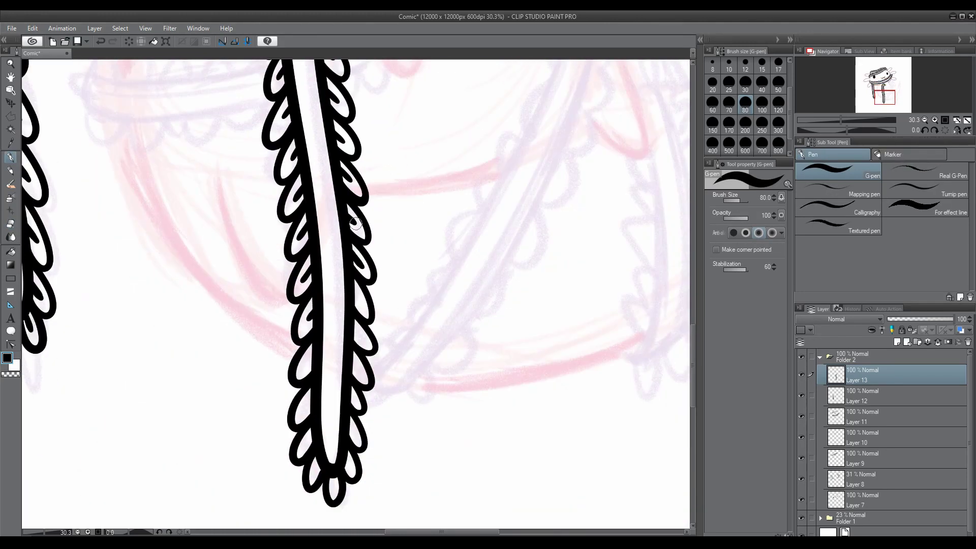
# On a new layer, ink the shorter ribbon draped over the far arm, with ruffles and inner folds around it
pyautogui.hotkey('ctrl', 'shift', 'n')
pyautogui.scroll(-5, 356, 224)
pyautogui.scroll(3, 355, 254)
pyautogui.scroll(4, 404, 279)
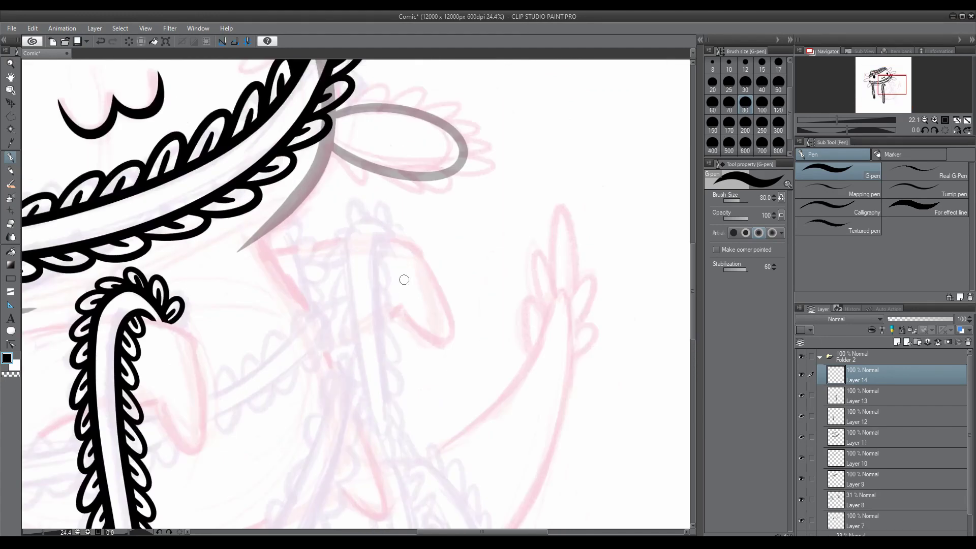
pyautogui.scroll(1, 404, 279)
pyautogui.moveTo(400, 231)
pyautogui.mouseDown()
pyautogui.moveTo(380, 233)
pyautogui.moveTo(364, 198)
pyautogui.moveTo(407, 231)
pyautogui.mouseUp()
pyautogui.moveTo(315, 213)
pyautogui.mouseDown()
pyautogui.moveTo(305, 299)
pyautogui.moveTo(325, 448)
pyautogui.moveTo(402, 448)
pyautogui.moveTo(370, 310)
pyautogui.moveTo(395, 235)
pyautogui.mouseUp()
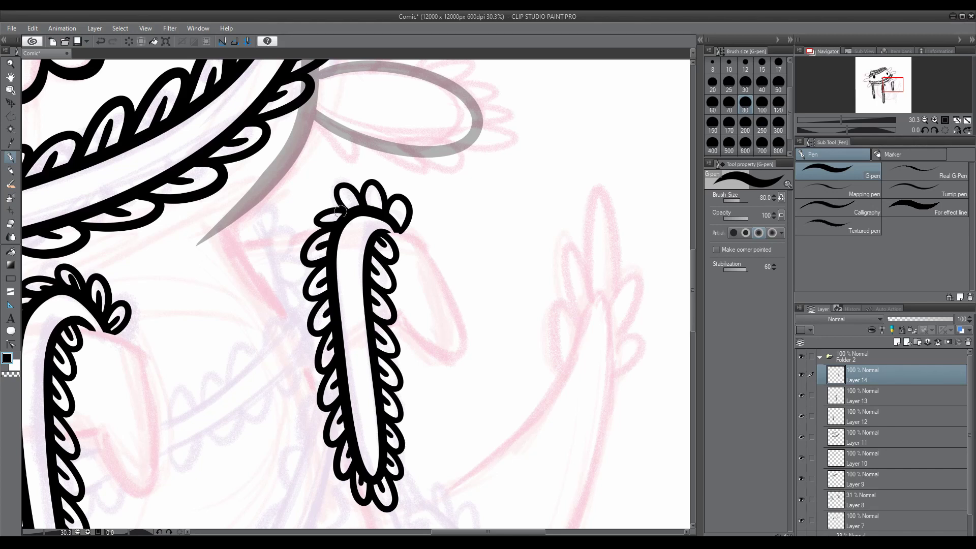
# Fade the far arm ribbon's layer to 9% opacity and add a new layer for the chest ribbon
pyautogui.scroll(-5, 544, 172)
pyautogui.press('e')
pyautogui.scroll(4, 508, 279)
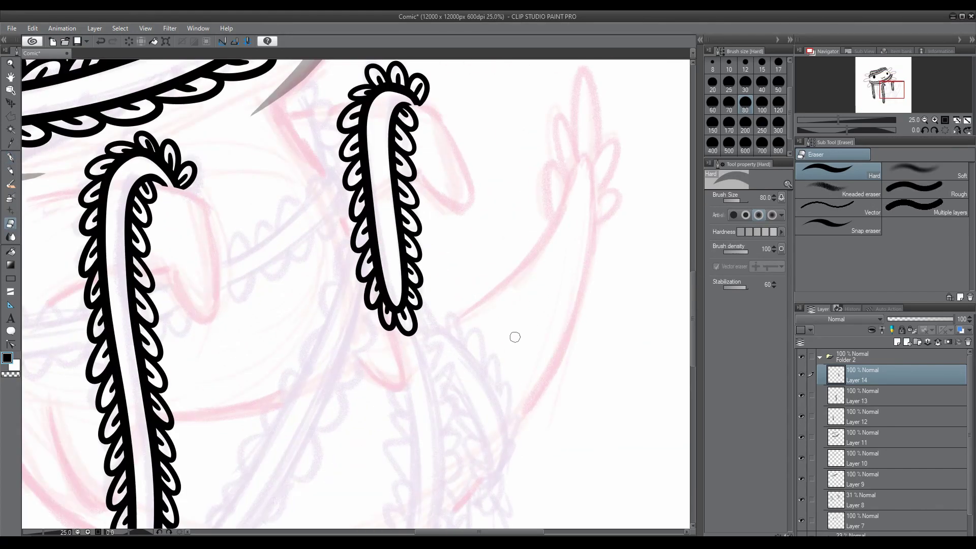
pyautogui.moveTo(951, 319); pyautogui.dragTo(893, 319)
pyautogui.click(897, 341)
# Ink the curved band of the chest ribbon with rounded ends and erase it where the hanging arm ribbon crosses
pyautogui.press('p')
pyautogui.moveTo(334, 180)
pyautogui.mouseDown()
pyautogui.moveTo(512, 180)
pyautogui.moveTo(102, 322)
pyautogui.moveTo(526, 179)
pyautogui.moveTo(506, 204)
pyautogui.mouseUp()
pyautogui.press('e')
pyautogui.click(511, 176)
pyautogui.press('p')
pyautogui.moveTo(147, 296)
pyautogui.mouseDown()
pyautogui.moveTo(130, 325)
pyautogui.moveTo(152, 350)
pyautogui.mouseUp()
pyautogui.press('e')
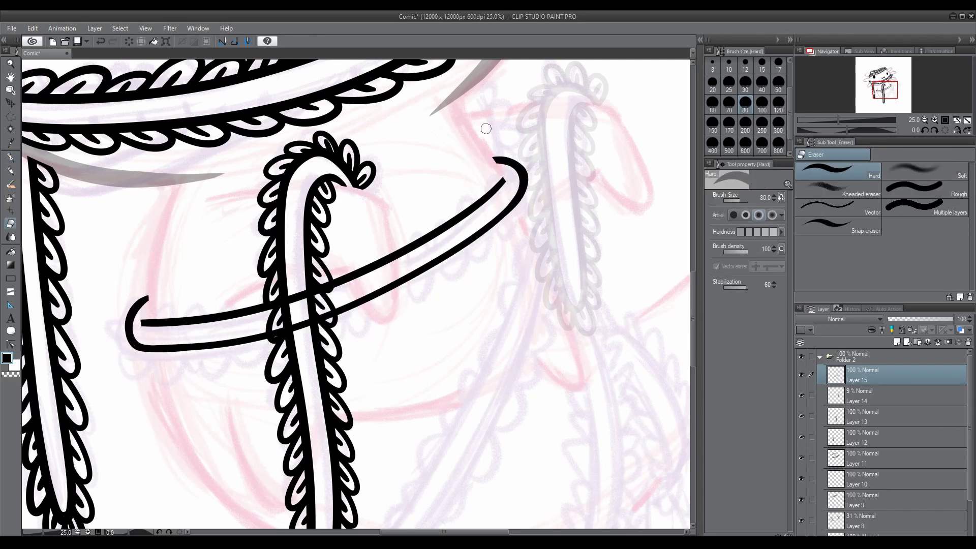
pyautogui.moveTo(300, 297); pyautogui.dragTo(277, 331)
# Ink ruffle loops with inner folds along both edges and around the ends of the chest ribbon
pyautogui.press('p')
pyautogui.moveTo(331, 277); pyautogui.dragTo(503, 176)
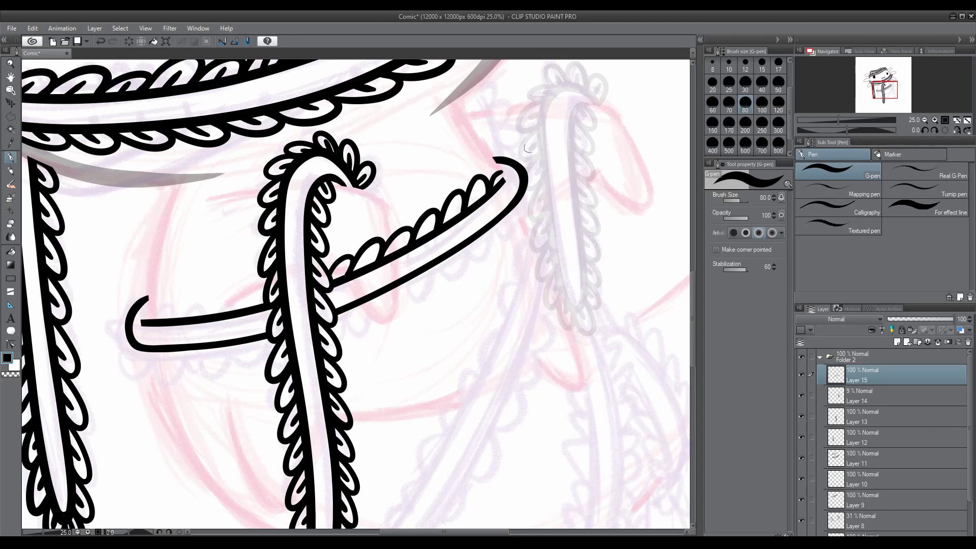
pyautogui.moveTo(146, 320); pyautogui.dragTo(265, 287)
pyautogui.moveTo(338, 318)
pyautogui.mouseDown()
pyautogui.moveTo(491, 244)
pyautogui.moveTo(531, 167)
pyautogui.moveTo(482, 145)
pyautogui.mouseUp()
pyautogui.moveTo(147, 281)
pyautogui.mouseDown()
pyautogui.moveTo(127, 351)
pyautogui.moveTo(195, 366)
pyautogui.moveTo(267, 347)
pyautogui.mouseUp()
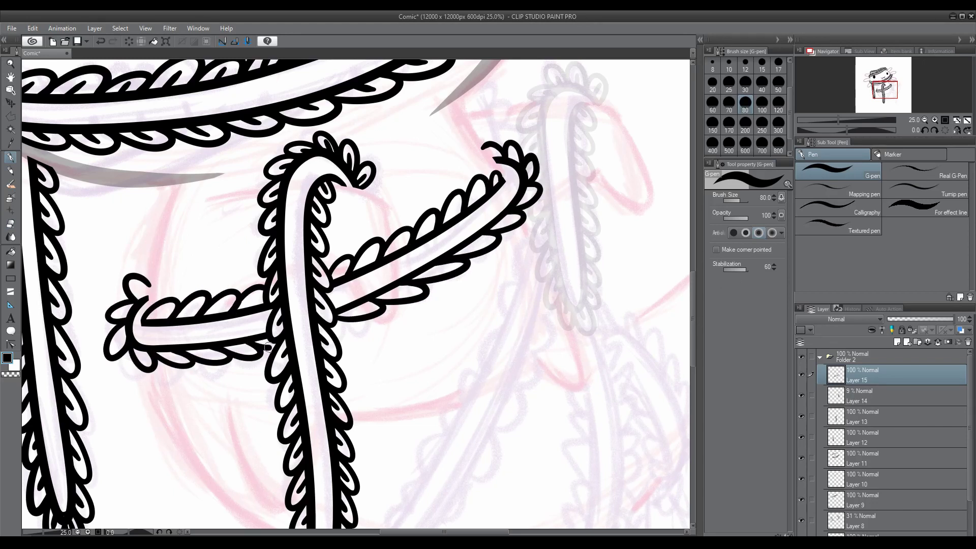
pyautogui.moveTo(421, 274); pyautogui.dragTo(440, 270)
pyautogui.moveTo(356, 267); pyautogui.dragTo(482, 198)
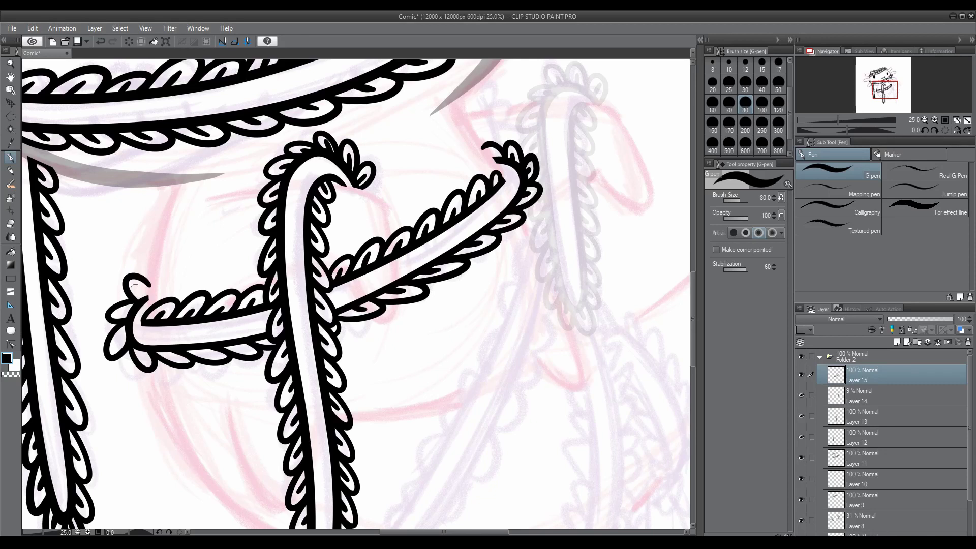
# Erase the part of the chest ribbon covered by the sketched front paw
pyautogui.press('e')
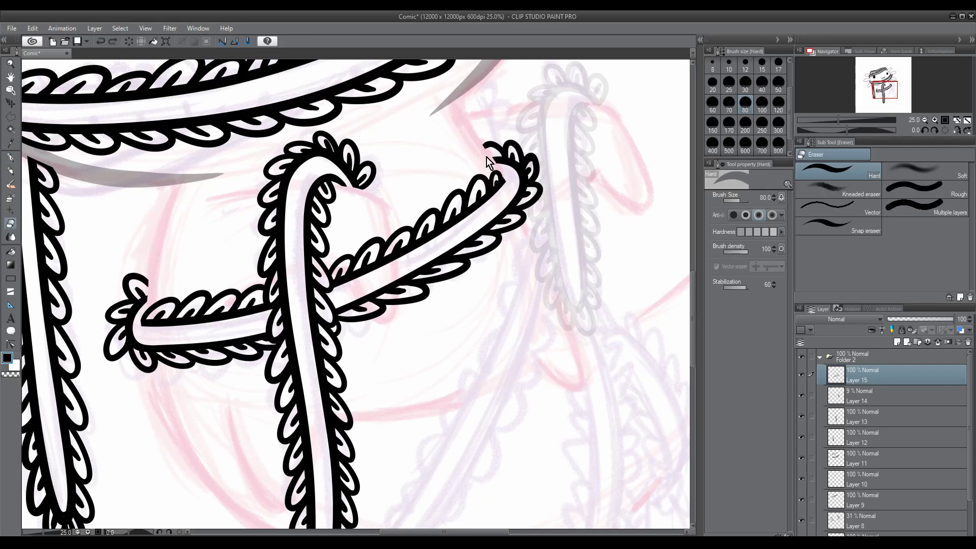
pyautogui.scroll(-3, 488, 162)
pyautogui.scroll(1, 488, 163)
pyautogui.moveTo(412, 228)
pyautogui.mouseDown()
pyautogui.moveTo(465, 224)
pyautogui.moveTo(460, 278)
pyautogui.mouseUp()
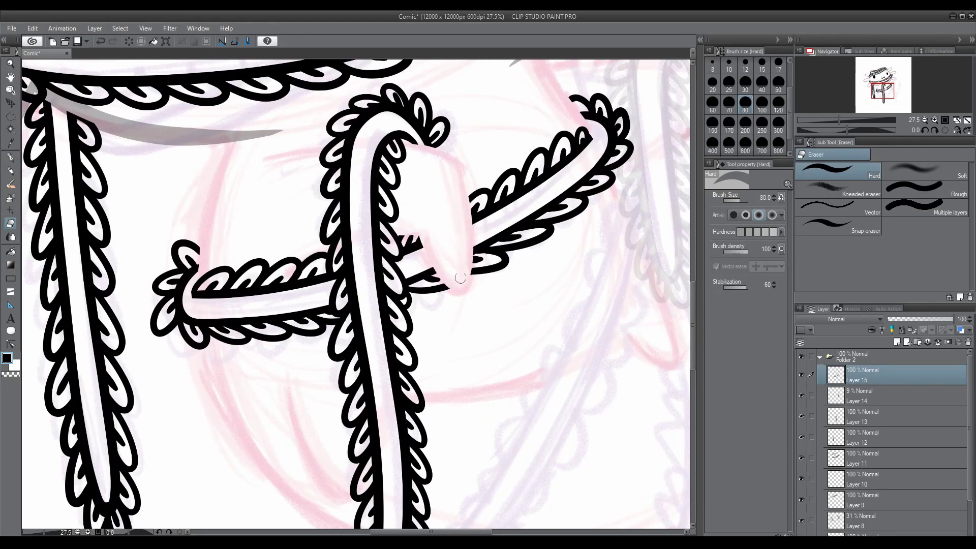
# On a new layer, ink the outline of the front paw beside the hanging ribbon
pyautogui.press('p')
pyautogui.hotkey('ctrl', 'shift', 'n')
pyautogui.scroll(3, 460, 278)
pyautogui.moveTo(368, 305); pyautogui.dragTo(406, 442)
pyautogui.scroll(-1, 695, 345)
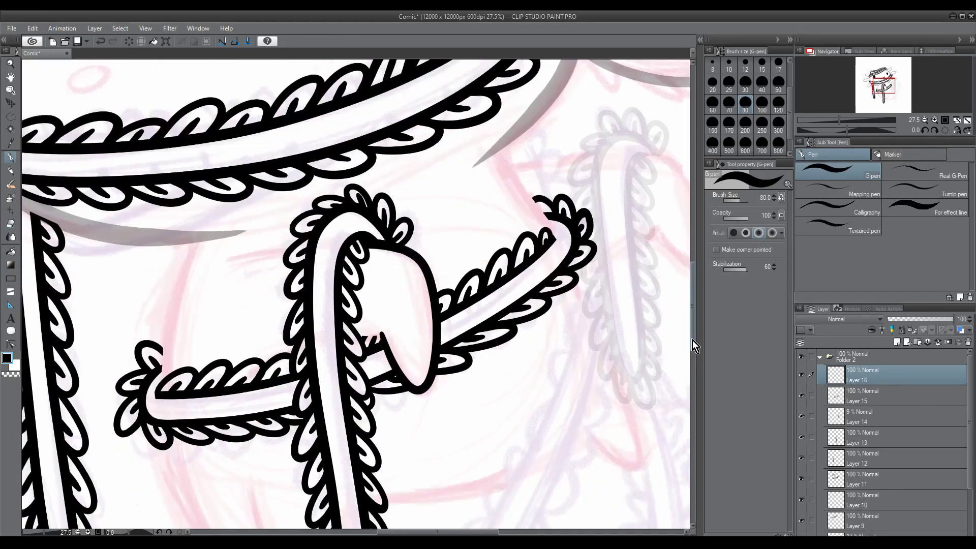
# Ink the front arm's tapered upper and lower lines beyond the hanging ribbon and erase their overlap with it
pyautogui.scroll(2, 364, 439)
pyautogui.press('e')
pyautogui.moveTo(398, 272); pyautogui.dragTo(412, 305)
pyautogui.scroll(-2, 76, 162)
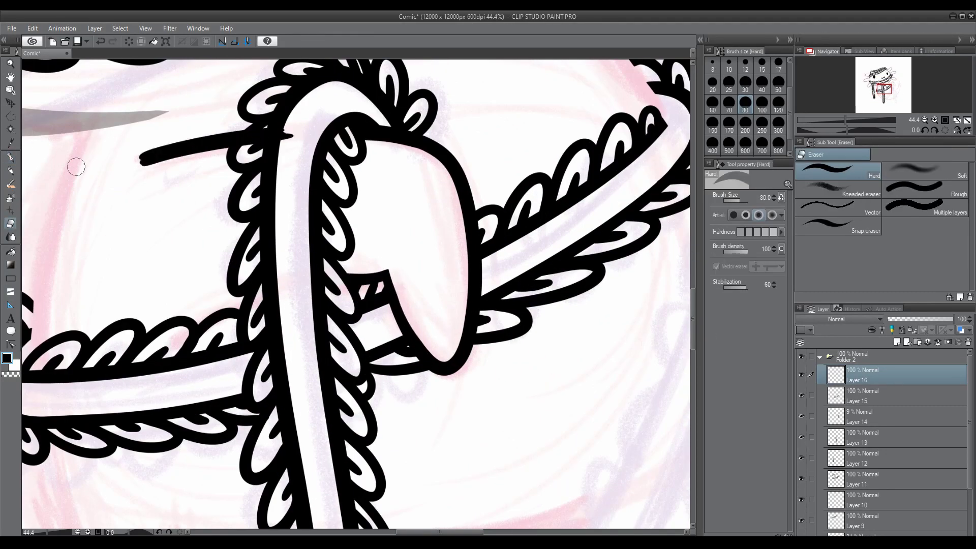
pyautogui.scroll(-2, 447, 534)
pyautogui.scroll(-2, 356, 305)
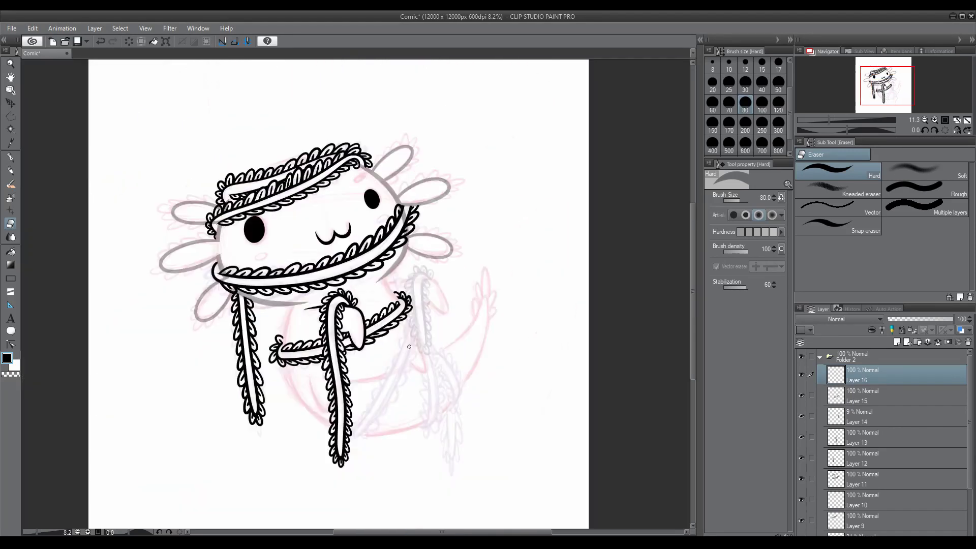
pyautogui.scroll(3, 305, 330)
pyautogui.moveTo(285, 338); pyautogui.dragTo(208, 346)
pyautogui.scroll(2, 645, 290)
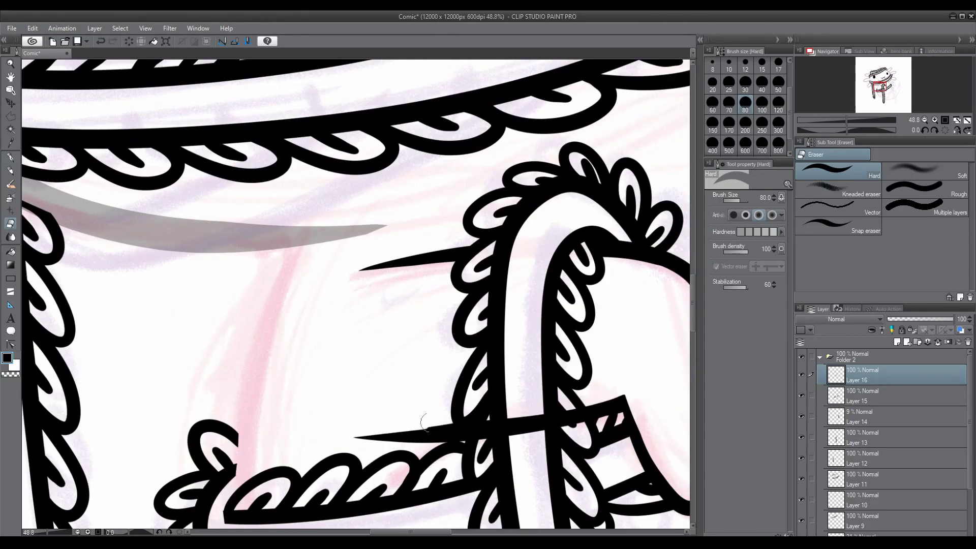
pyautogui.scroll(-4, 661, 305)
# Raise the far arm ribbon's layer to 98% opacity and erase the ruffles along its body-side edge
pyautogui.press('p')
pyautogui.keyDown('ctrl'); pyautogui.keyDown('shift'); pyautogui.click(464, 213); pyautogui.keyUp('shift'); pyautogui.keyUp('ctrl')
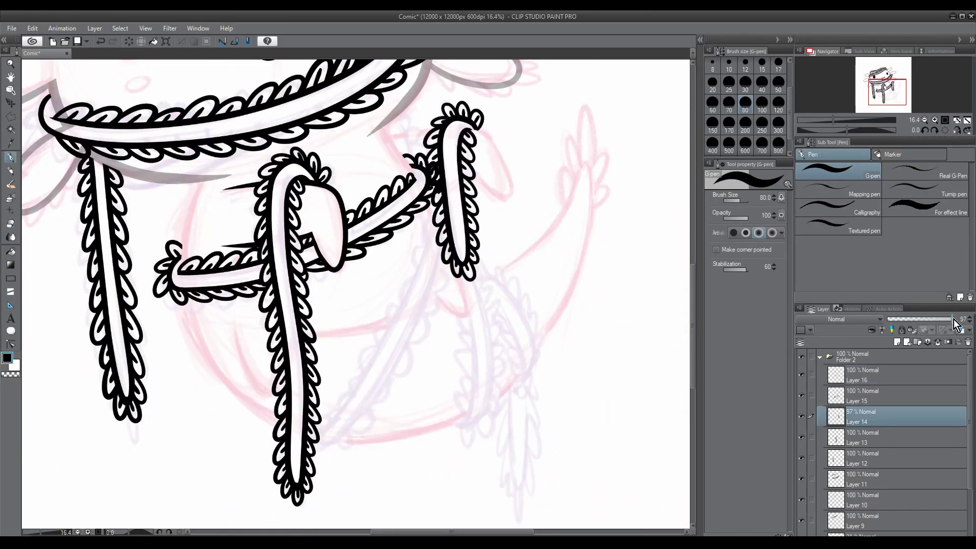
pyautogui.scroll(3, 508, 254)
pyautogui.press('e')
pyautogui.scroll(-3, 575, 262)
pyautogui.scroll(2, 488, 287)
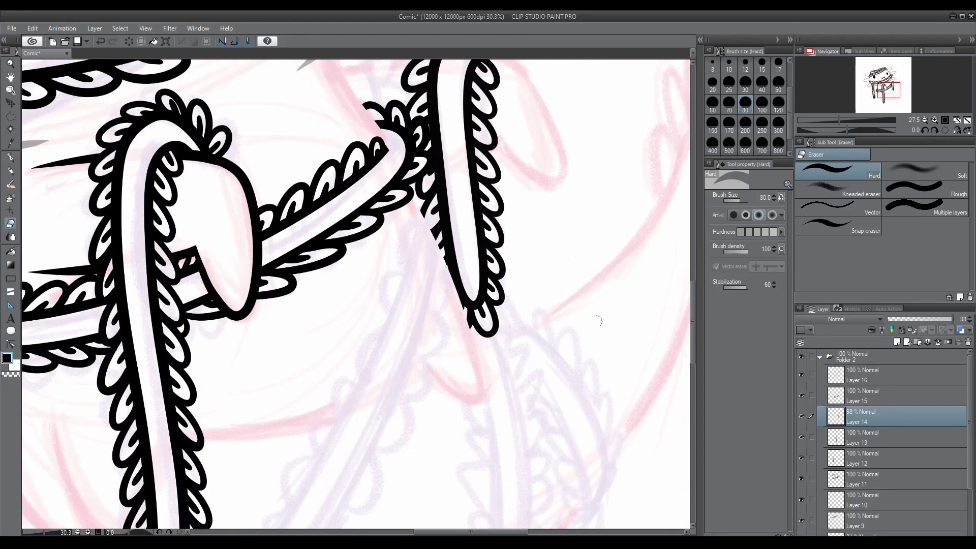
# Fade the far arm ribbon's layer to 12% opacity and ink a second curved body ribbon on a new layer
pyautogui.moveTo(951, 319); pyautogui.dragTo(895, 319)
pyautogui.hotkey('ctrl', 'shift', 'n')
pyautogui.press('p')
pyautogui.scroll(-2, 473, 295)
pyautogui.moveTo(402, 91); pyautogui.dragTo(517, 330)
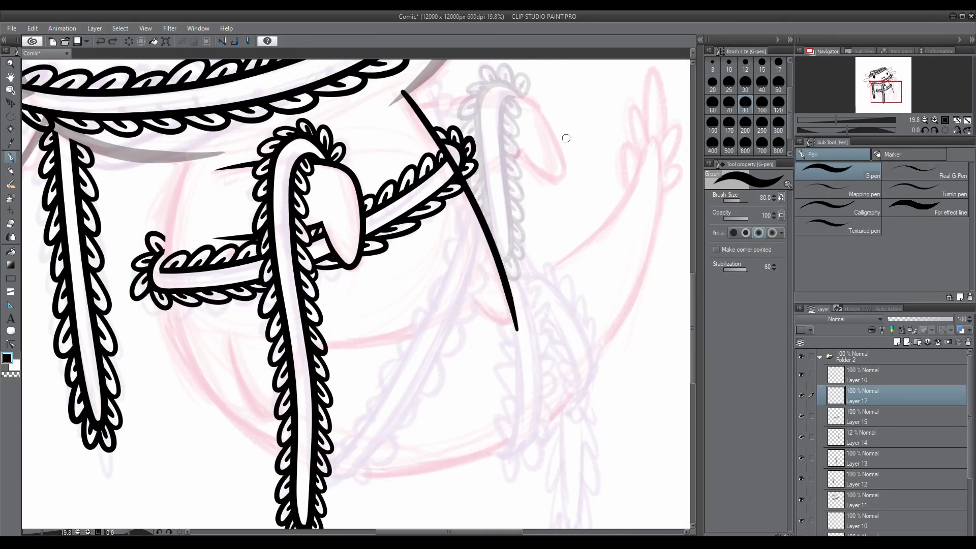
pyautogui.hotkey('ctrl', 'z')
pyautogui.moveTo(464, 204)
pyautogui.mouseDown()
pyautogui.moveTo(154, 345)
pyautogui.moveTo(151, 361)
pyautogui.mouseUp()
# Erase the second body ribbon where the hanging ribbon crosses it, and ink and trim its rounded end
pyautogui.scroll(4, 480, 214)
pyautogui.press('e')
pyautogui.moveTo(366, 365)
pyautogui.mouseDown()
pyautogui.moveTo(300, 407)
pyautogui.moveTo(523, 386)
pyautogui.mouseUp()
pyautogui.moveTo(325, 356); pyautogui.dragTo(269, 356)
pyautogui.press('p')
pyautogui.moveTo(305, 325); pyautogui.dragTo(330, 411)
pyautogui.press('e')
pyautogui.moveTo(264, 356); pyautogui.dragTo(329, 413)
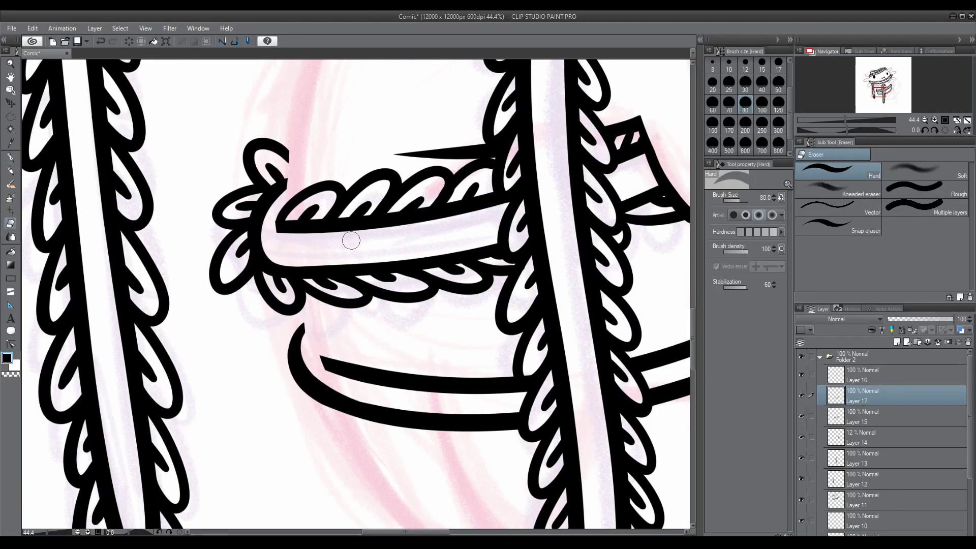
# Ink ruffle loops with inner folds along both edges and around the ends of the second body ribbon
pyautogui.moveTo(351, 240); pyautogui.dragTo(168, 240)
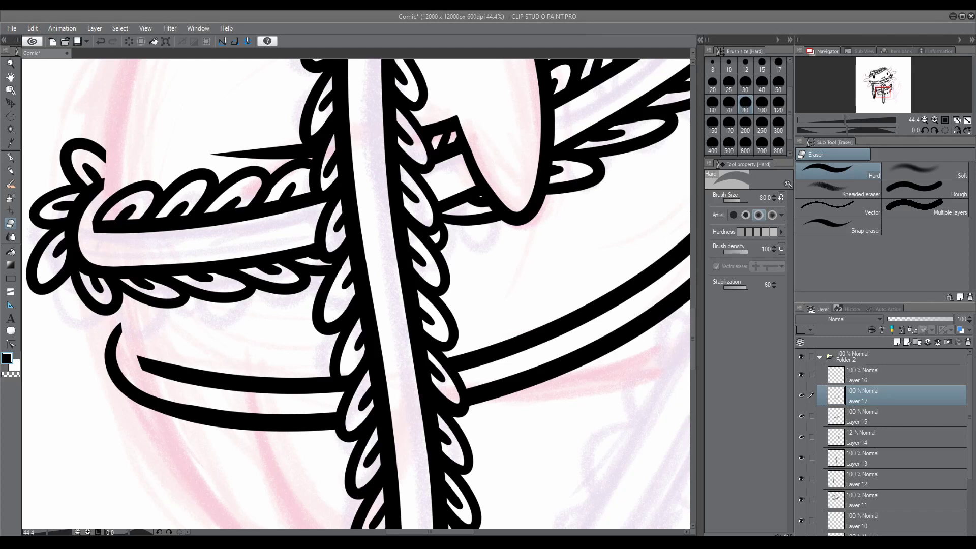
pyautogui.press('p')
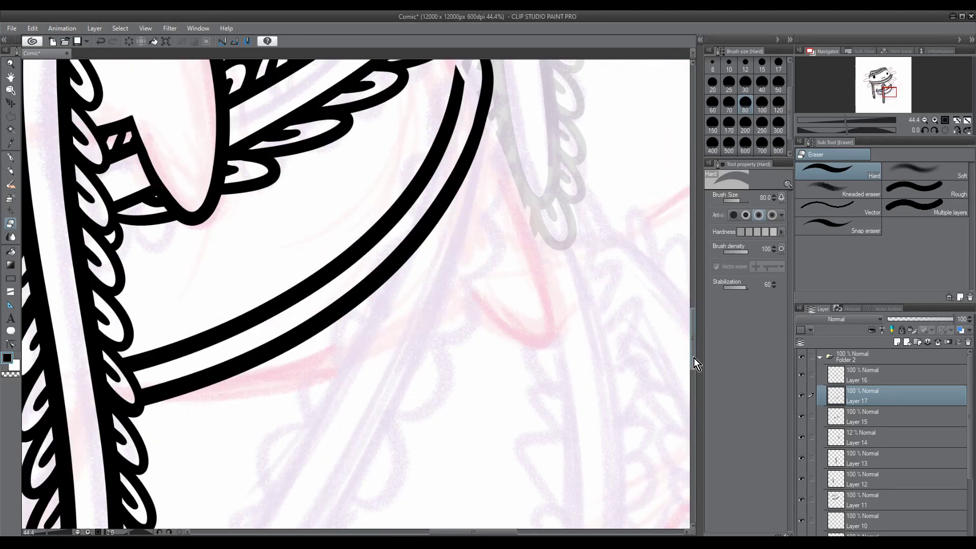
pyautogui.moveTo(694, 358)
pyautogui.mouseDown()
pyautogui.moveTo(401, 329)
pyautogui.moveTo(599, 215)
pyautogui.mouseUp()
pyautogui.moveTo(599, 215)
pyautogui.mouseDown()
pyautogui.moveTo(330, 427)
pyautogui.moveTo(447, 198)
pyautogui.mouseUp()
pyautogui.moveTo(386, 457); pyautogui.dragTo(330, 153)
pyautogui.moveTo(356, 315)
pyautogui.mouseDown()
pyautogui.moveTo(421, 277)
pyautogui.moveTo(244, 310)
pyautogui.moveTo(458, 396)
pyautogui.moveTo(472, 376)
pyautogui.mouseUp()
pyautogui.moveTo(252, 262); pyautogui.dragTo(211, 295)
pyautogui.click(10, 157)
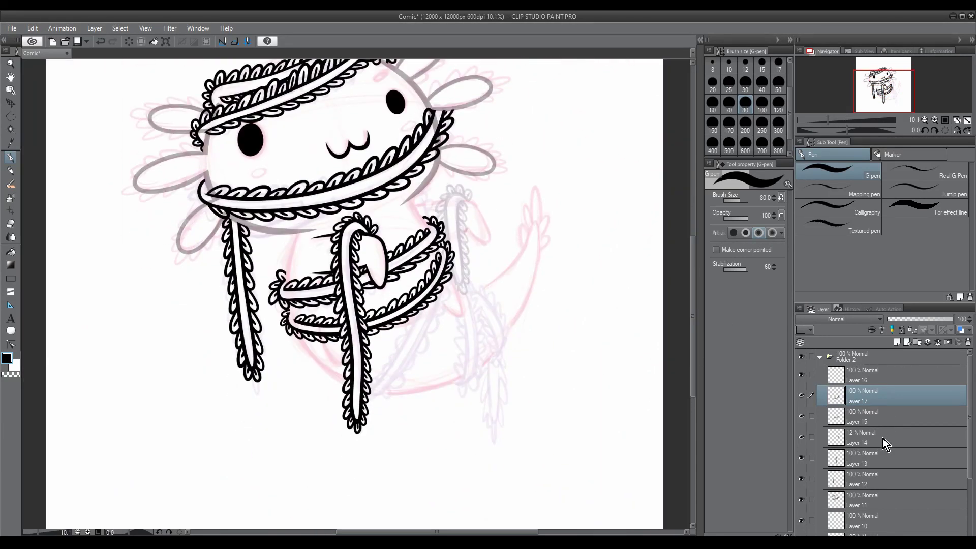
# Hide the far arm ribbon's layer, ink two curved ribbon bands at the tail base on a new layer, and trim their ends
pyautogui.click(883, 438)
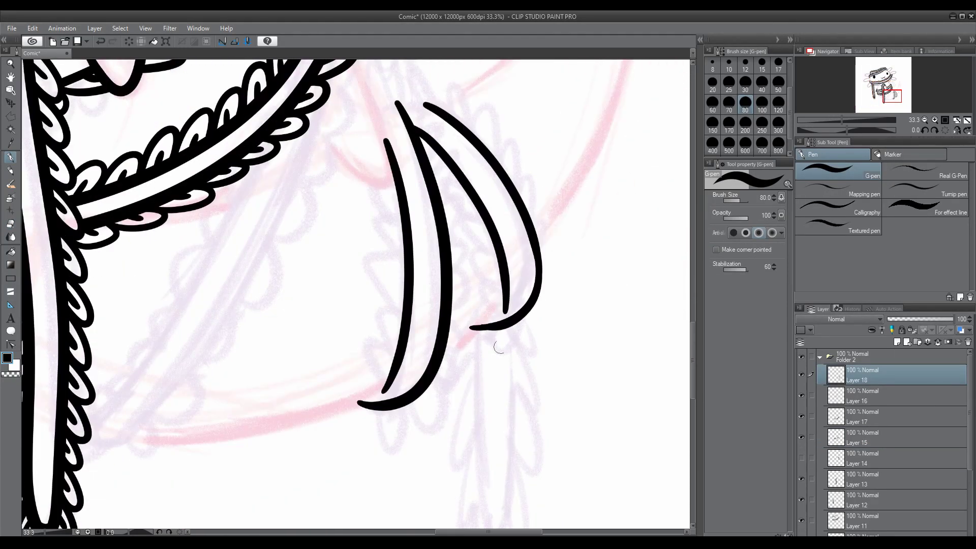
pyautogui.moveTo(531, 226); pyautogui.dragTo(473, 327)
pyautogui.press('e')
pyautogui.scroll(3, 384, 167)
pyautogui.press('p')
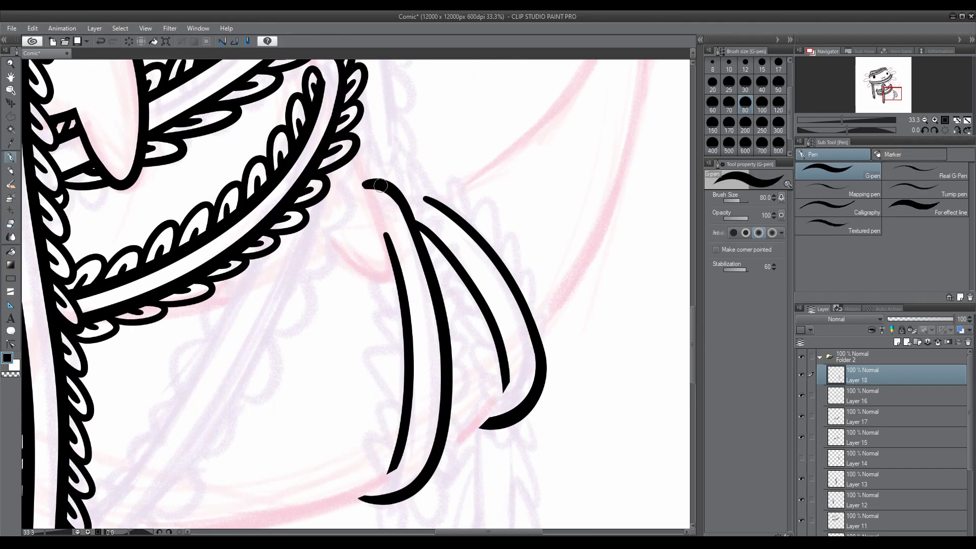
pyautogui.press('e')
pyautogui.moveTo(394, 269); pyautogui.dragTo(385, 235)
# Ink ruffles with inner folds around both tail ribbon bands, keeping the front band's ruffles on a new layer
pyautogui.press('p')
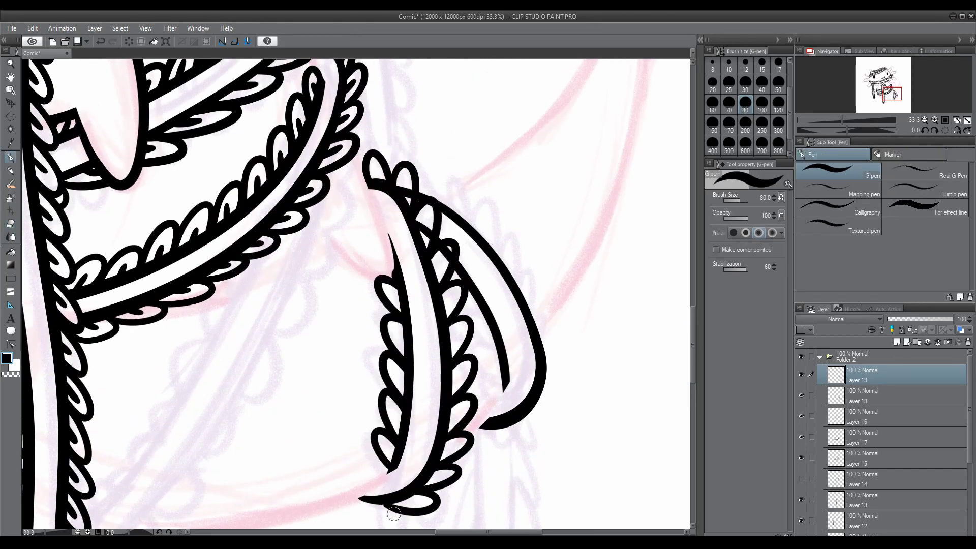
pyautogui.moveTo(394, 514); pyautogui.dragTo(392, 516)
pyautogui.press('e')
pyautogui.hotkey('alt', '[')
pyautogui.press('p')
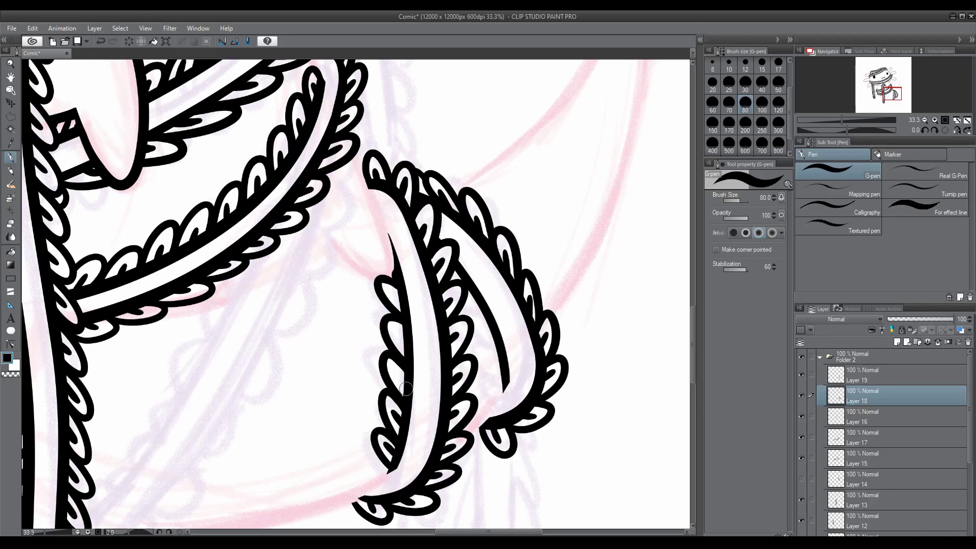
pyautogui.hscroll(2, 457, 387)
pyautogui.hscroll(-2, 654, 338)
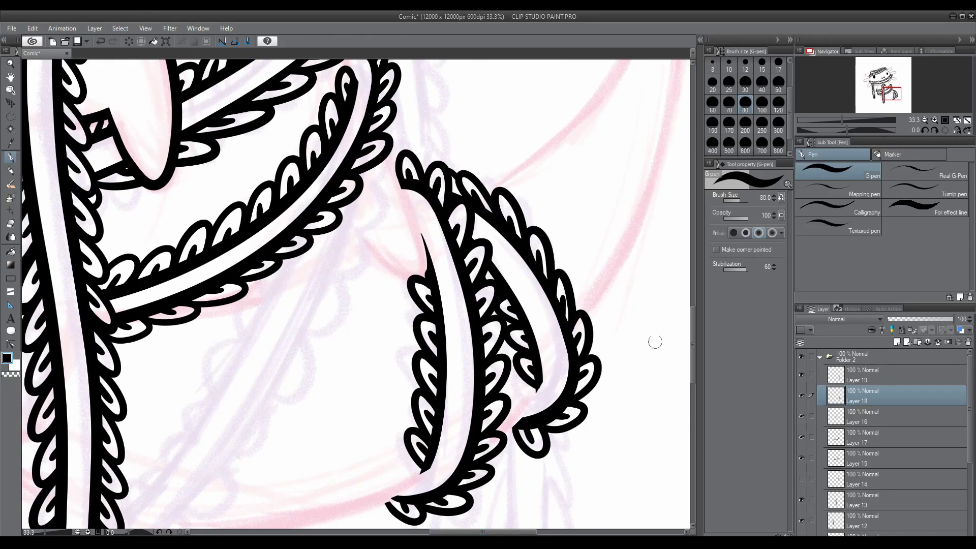
# On a new layer, ink a short ruffled ribbon end hanging below the rear tail band
pyautogui.scroll(-3, 653, 337)
pyautogui.scroll(3, 417, 326)
pyautogui.hotkey('ctrl', 'shift', 'n')
pyautogui.moveTo(438, 254); pyautogui.dragTo(422, 265)
pyautogui.moveTo(414, 264); pyautogui.dragTo(417, 324)
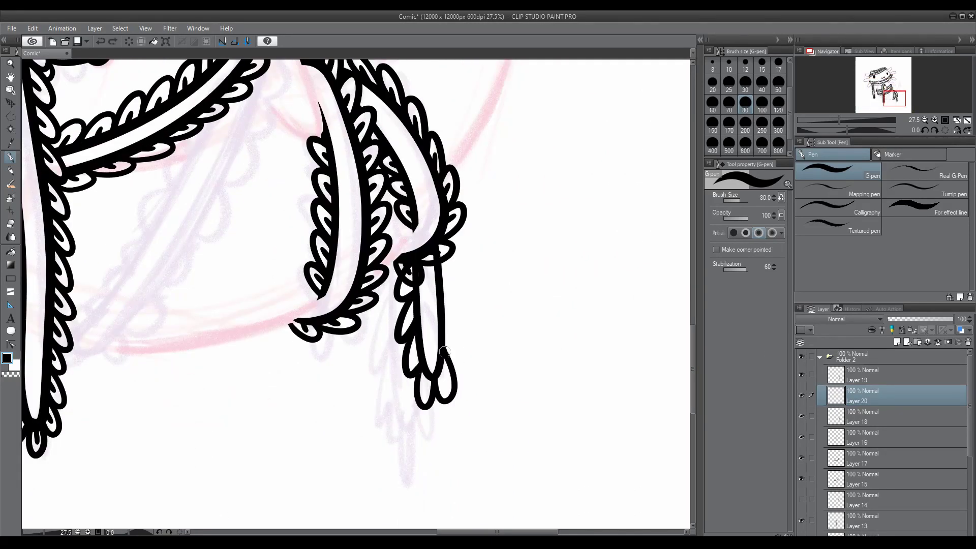
pyautogui.moveTo(447, 289); pyautogui.dragTo(460, 302)
pyautogui.press('e')
pyautogui.press('p')
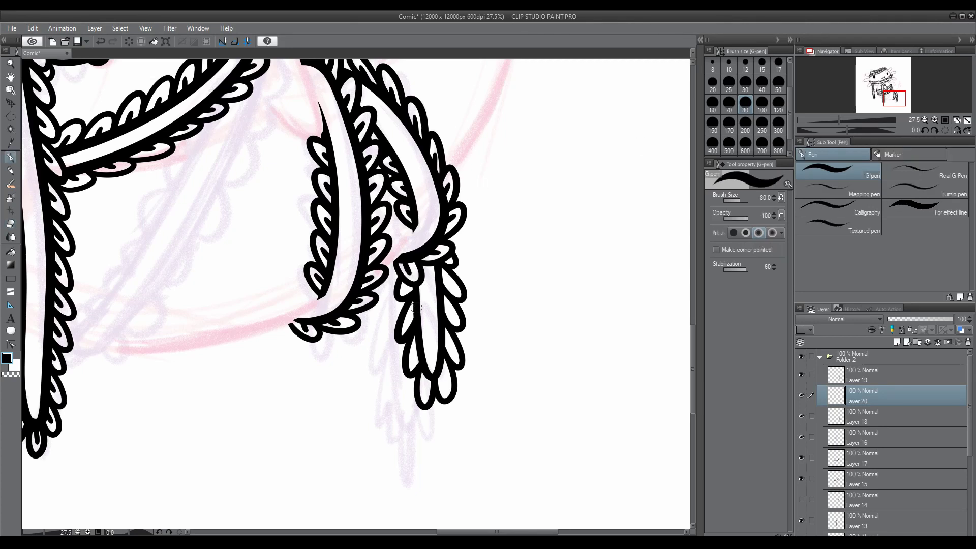
pyautogui.scroll(-6, 441, 374)
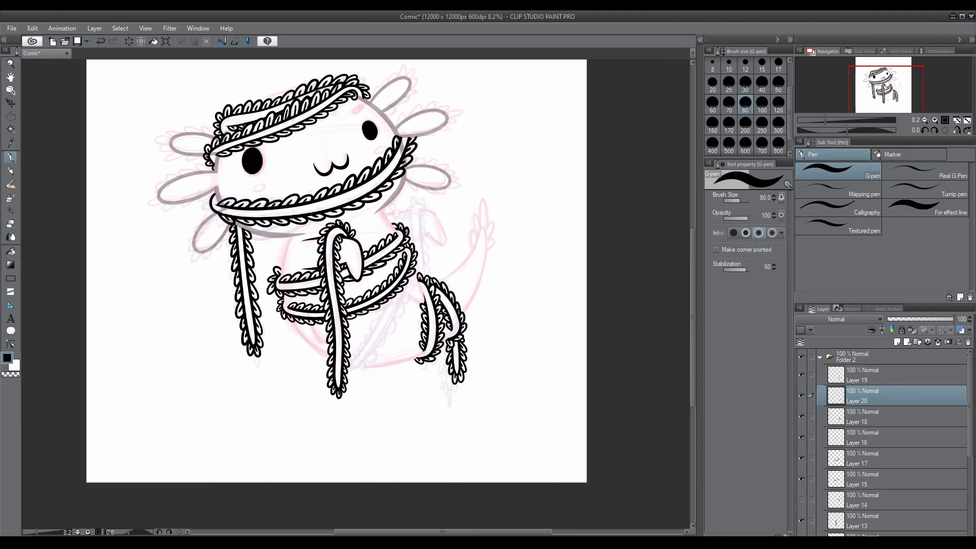
# Set the head outline's layer to 100% opacity and erase the outline where it crosses the lower face ribbon
pyautogui.scroll(5, 404, 285)
pyautogui.moveTo(402, 252)
pyautogui.mouseDown()
pyautogui.moveTo(299, 390)
pyautogui.moveTo(279, 460)
pyautogui.mouseUp()
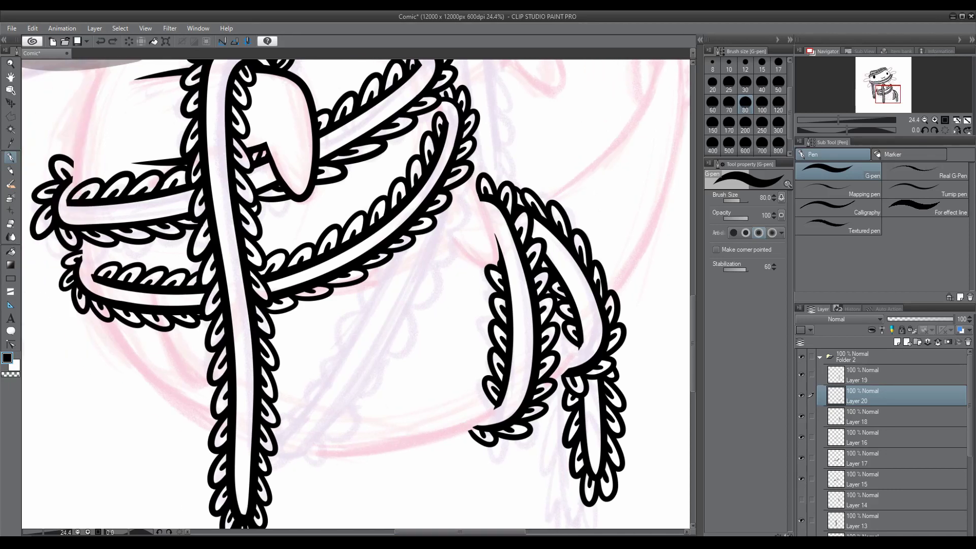
pyautogui.click(876, 521)
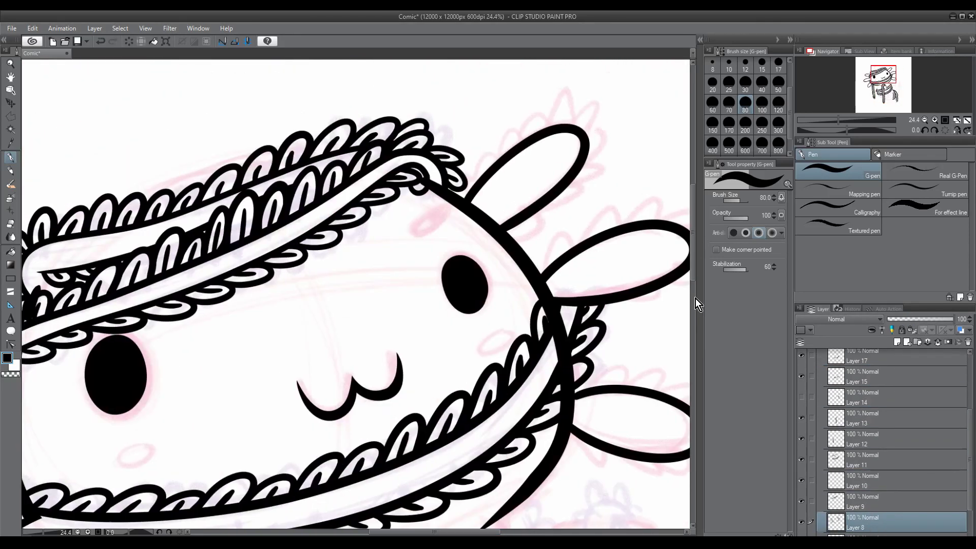
pyautogui.press('e')
pyautogui.moveTo(563, 313); pyautogui.dragTo(416, 184)
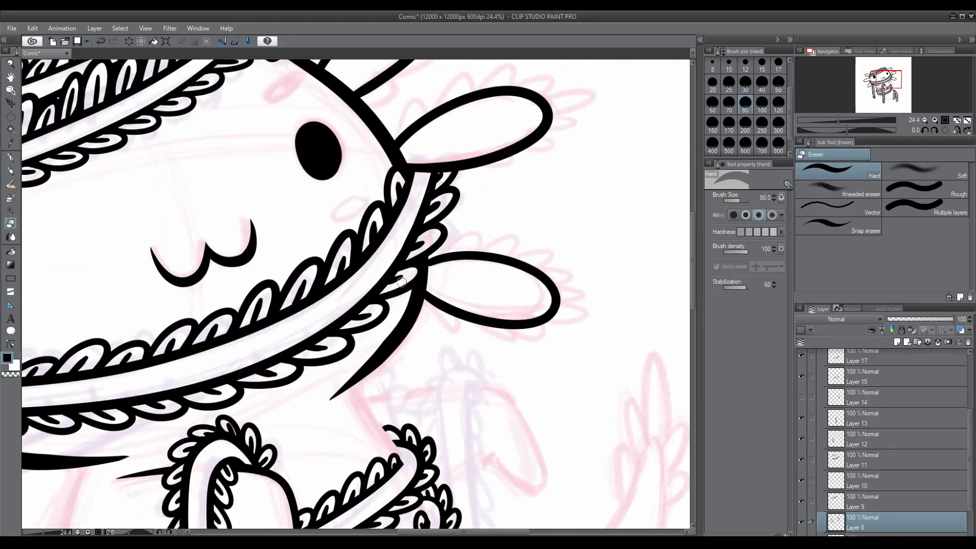
# On a new layer, ink small ruffles in the gap between the two head ribbon bands
pyautogui.hscroll(-5, 401, 282)
pyautogui.moveTo(692, 265)
pyautogui.mouseDown()
pyautogui.moveTo(694, 367)
pyautogui.moveTo(702, 262)
pyautogui.mouseUp()
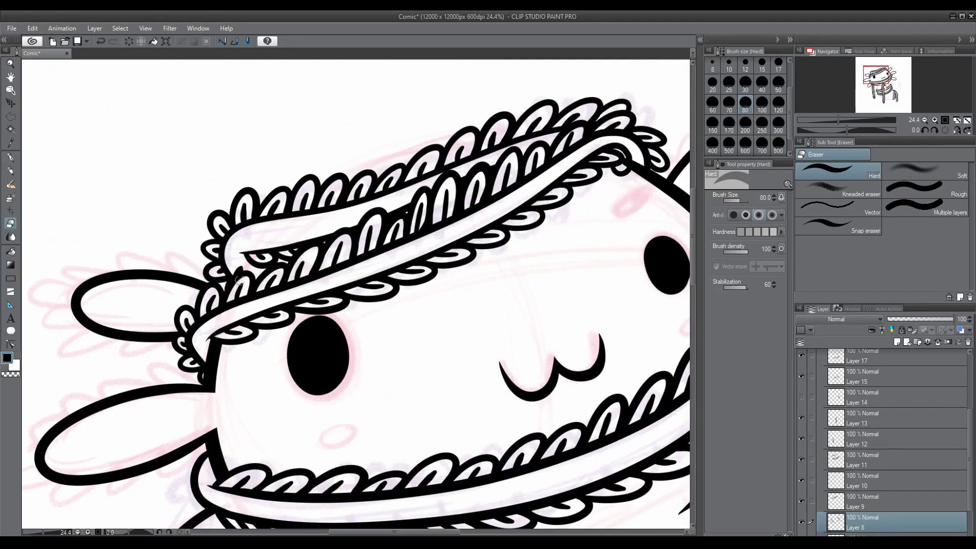
pyautogui.press('p')
pyautogui.hotkey('ctrl', 'shift', 'n')
pyautogui.hscroll(5, 356, 298)
pyautogui.hscroll(-4, 356, 298)
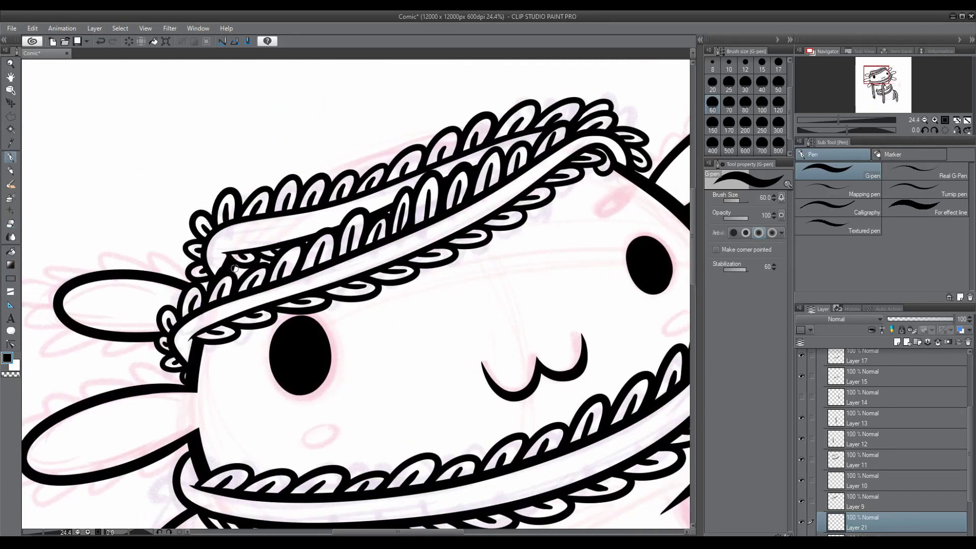
pyautogui.scroll(-3, 476, 524)
pyautogui.scroll(-1, 476, 524)
pyautogui.scroll(2, 695, 343)
pyautogui.scroll(-2, 695, 343)
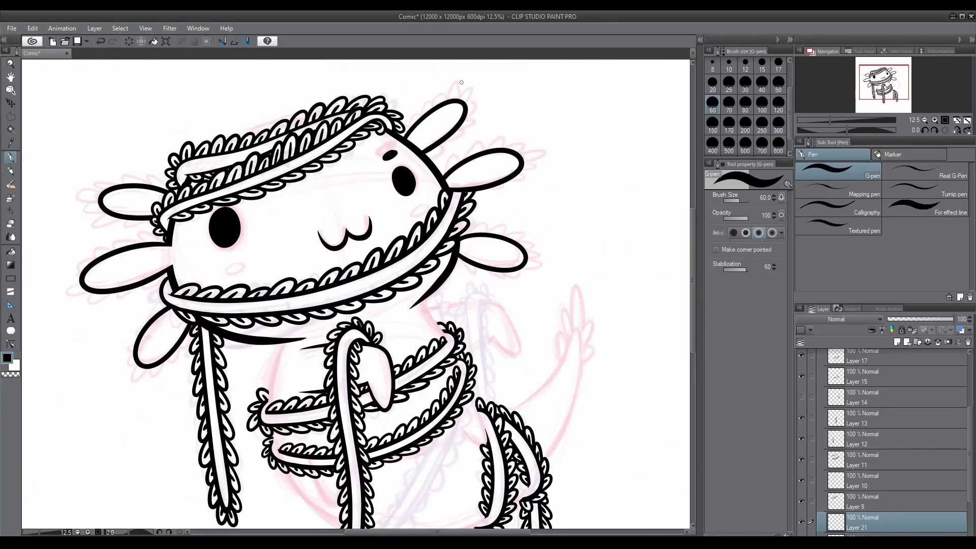
pyautogui.hscroll(3, 355, 297)
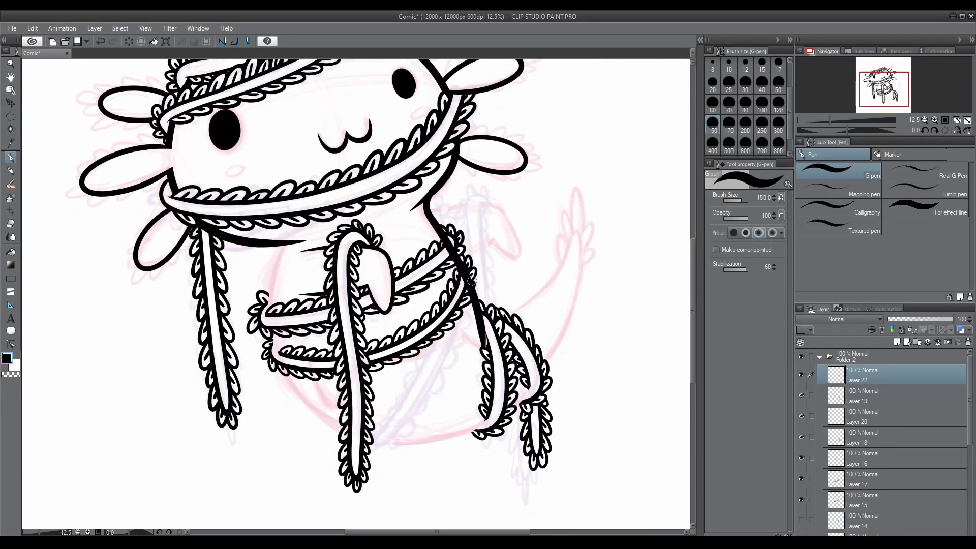
pyautogui.scroll(3, 472, 279)
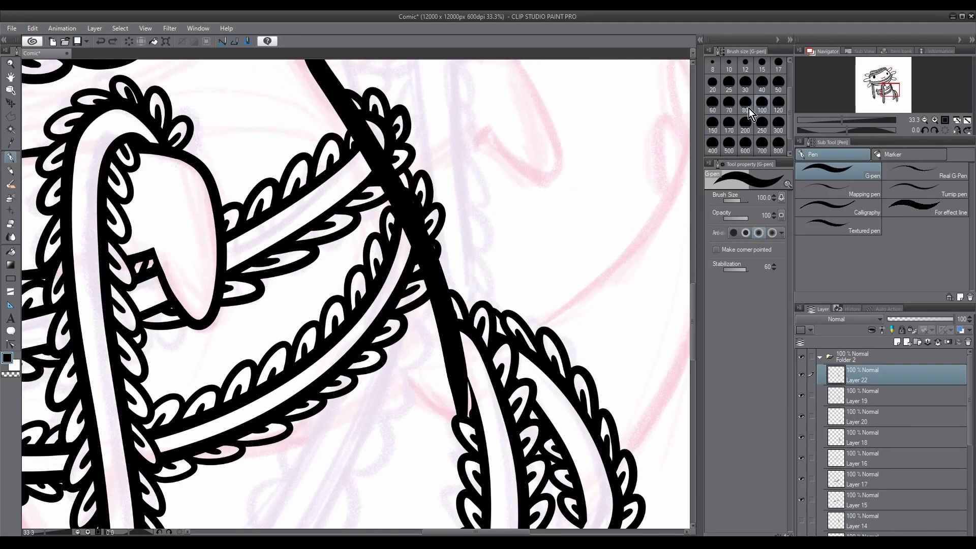
pyautogui.moveTo(453, 374); pyautogui.dragTo(409, 430)
pyautogui.press('e')
pyautogui.moveTo(458, 300); pyautogui.dragTo(443, 412)
pyautogui.scroll(1, 693, 272)
pyautogui.scroll(-5, 695, 301)
# On a new layer, ink the back outline between the chin and the tail ribbons, plus the rounded tip of the foot
pyautogui.hotkey('ctrl', 'shift', 'n')
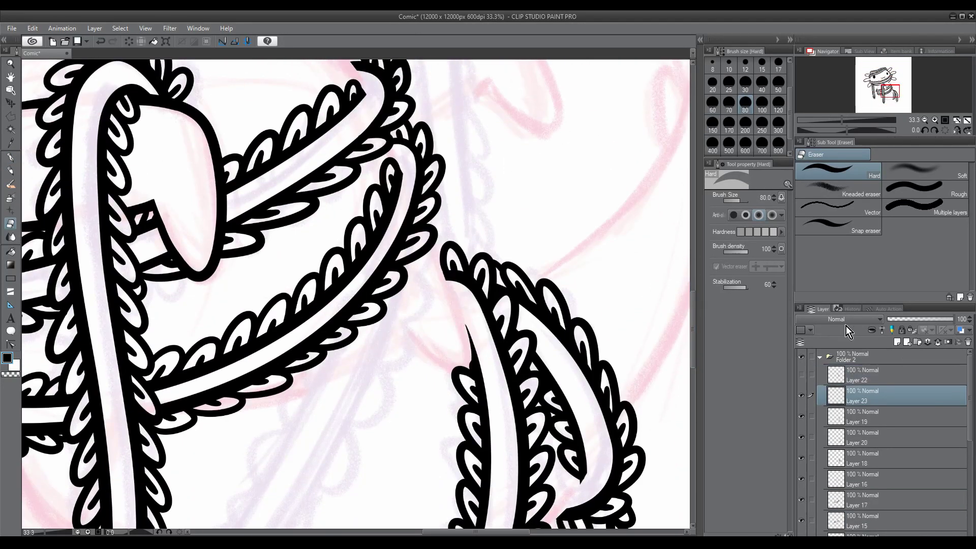
pyautogui.press('p')
pyautogui.moveTo(400, 317); pyautogui.dragTo(465, 363)
pyautogui.scroll(5, 692, 300)
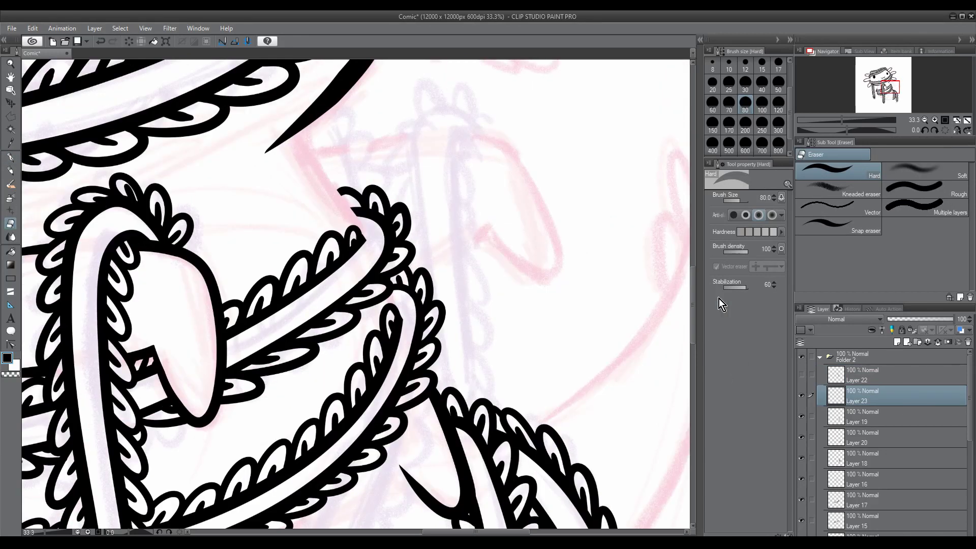
pyautogui.moveTo(351, 227); pyautogui.dragTo(297, 143)
pyautogui.scroll(2, 697, 320)
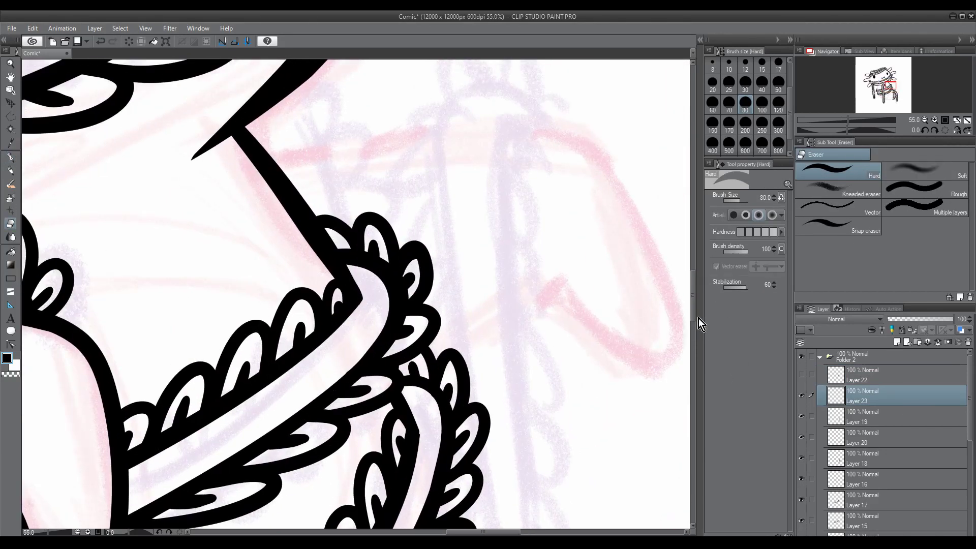
# Ink the leg's underside below the lowest torso ribbon and erase where it overlaps the ruffles
pyautogui.scroll(3, 697, 315)
pyautogui.scroll(-5, 695, 296)
pyautogui.press('e')
pyautogui.scroll(5, 172, 389)
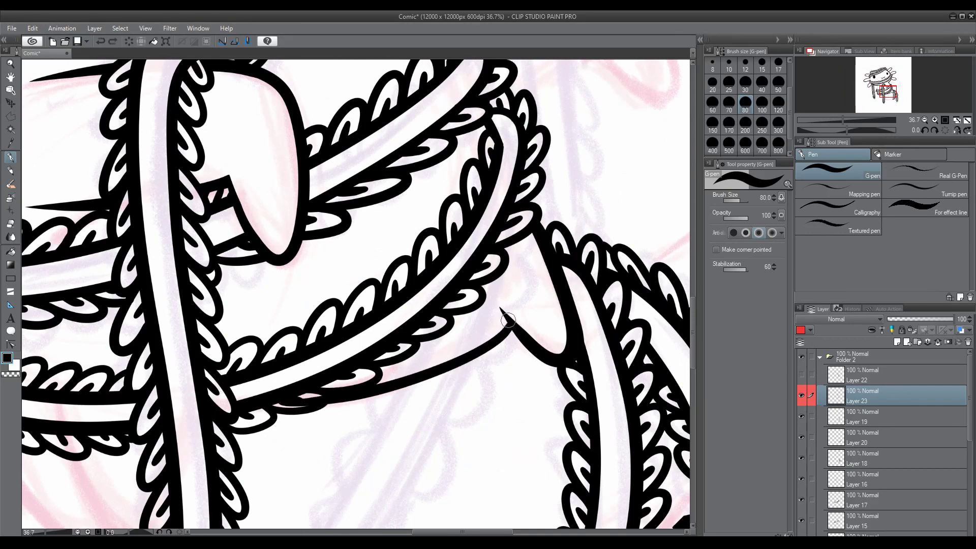
pyautogui.scroll(-2, 172, 389)
pyautogui.scroll(2, 172, 389)
pyautogui.moveTo(142, 366); pyautogui.dragTo(185, 365)
pyautogui.scroll(1, 171, 389)
pyautogui.scroll(-2, 172, 389)
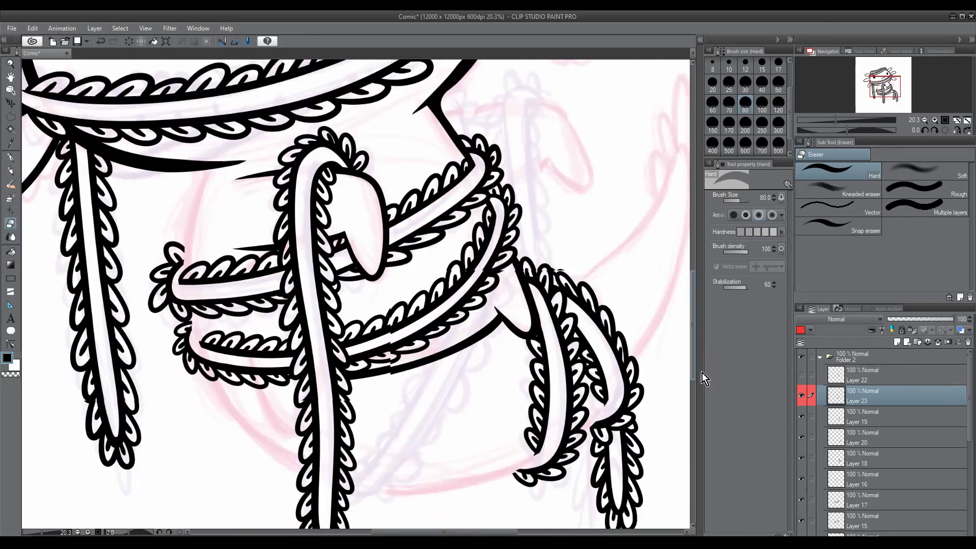
# Ink a small rounded foot beneath the lower torso ribbon beside the long hanging ribbon, and trim its overlap with the ruffles
pyautogui.scroll(2, 172, 389)
pyautogui.press('p')
pyautogui.scroll(-1, 277, 326)
pyautogui.moveTo(260, 330); pyautogui.dragTo(351, 439)
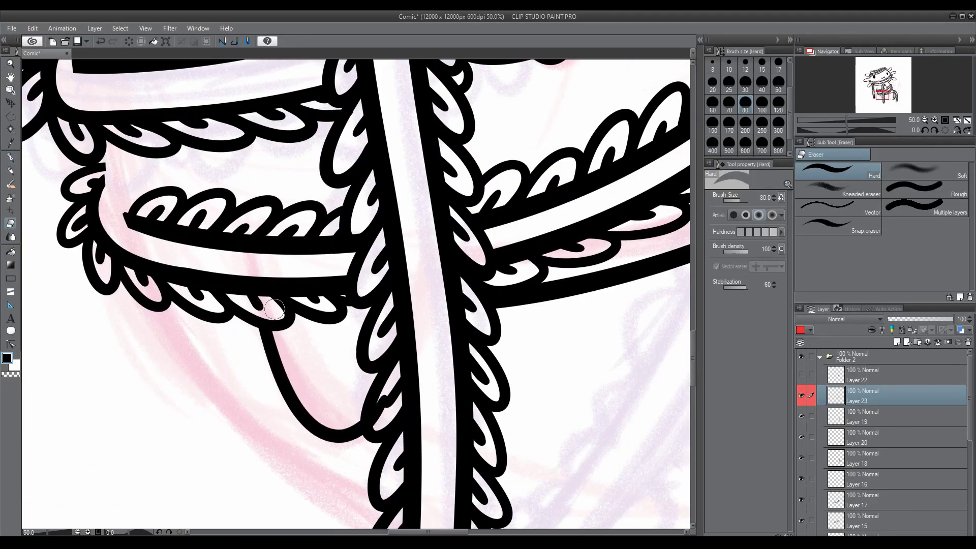
pyautogui.scroll(-3, 351, 440)
pyautogui.scroll(3, 22, 243)
pyautogui.press('e')
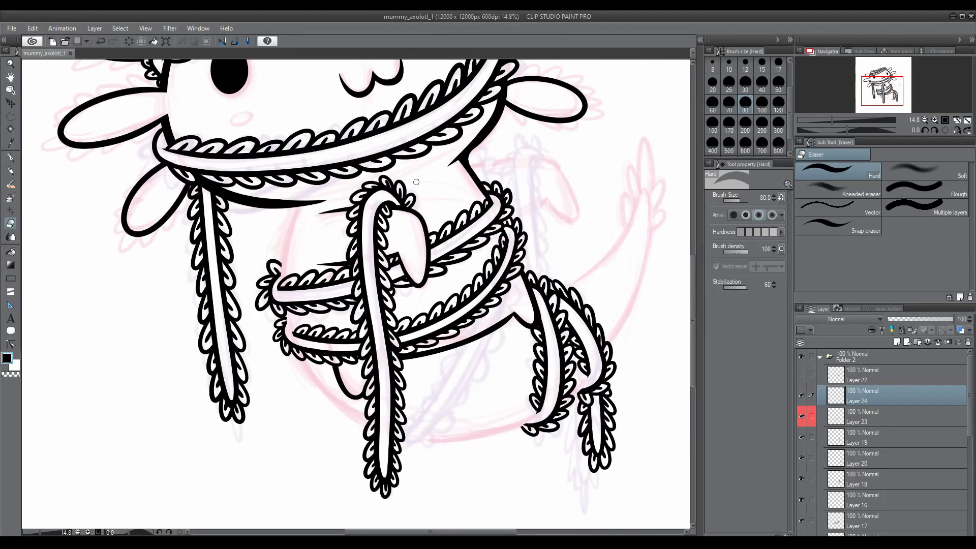
# On a new layer, ink the front body outline around the belly and the curved tail at size 100, erasing overlaps with the ribbons
pyautogui.moveTo(297, 207); pyautogui.dragTo(626, 374)
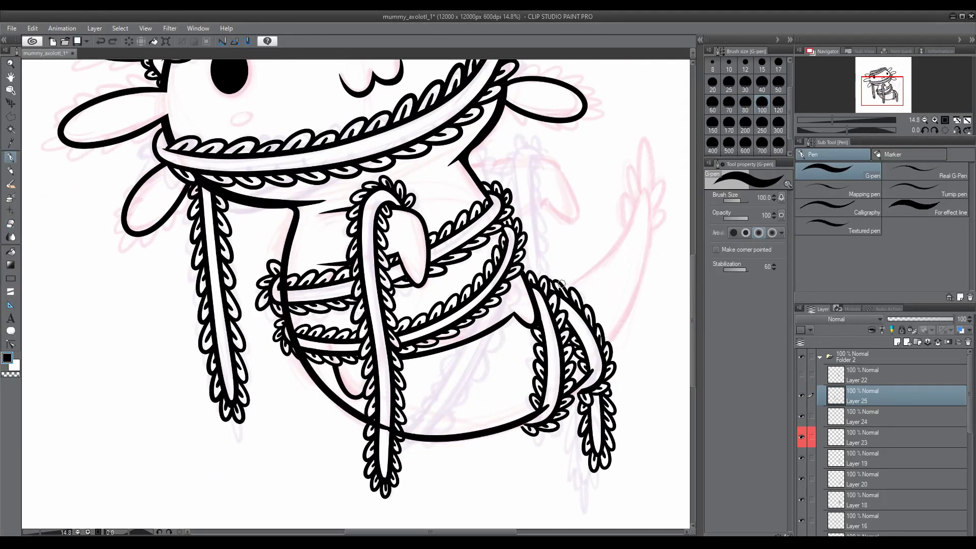
pyautogui.moveTo(561, 283)
pyautogui.mouseDown()
pyautogui.moveTo(605, 343)
pyautogui.moveTo(508, 301)
pyautogui.mouseUp()
pyautogui.scroll(2, 508, 301)
pyautogui.press('e')
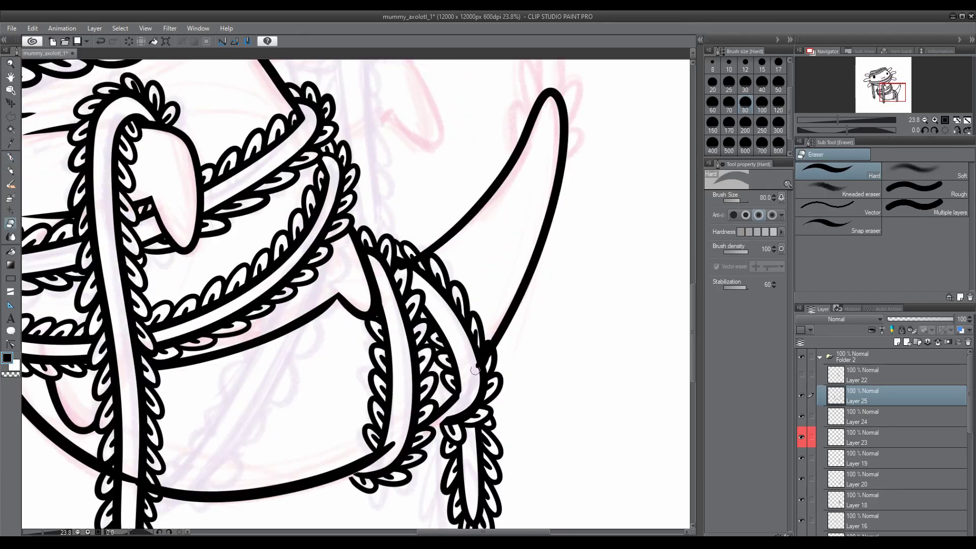
pyautogui.hscroll(-5, 530, 522)
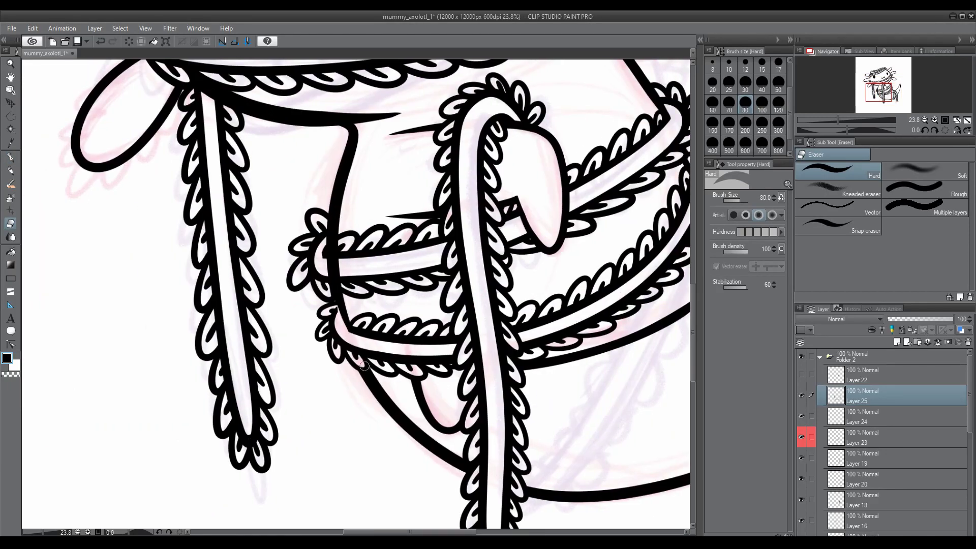
# Set the G-pen to size 60 and touch up gaps where the body outline meets the torso and tail ribbons
pyautogui.press('p')
pyautogui.scroll(4, 344, 246)
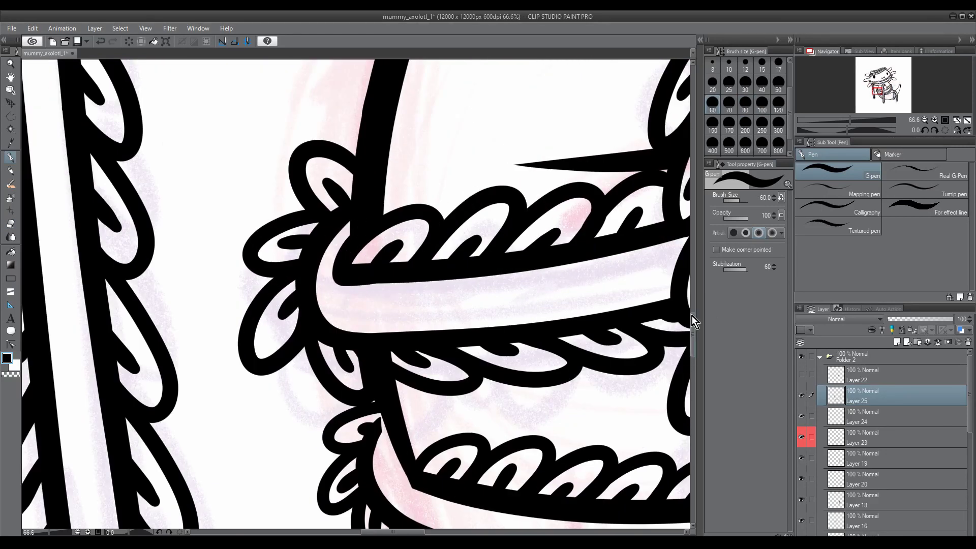
pyautogui.scroll(5, 356, 295)
pyautogui.hscroll(5, 356, 295)
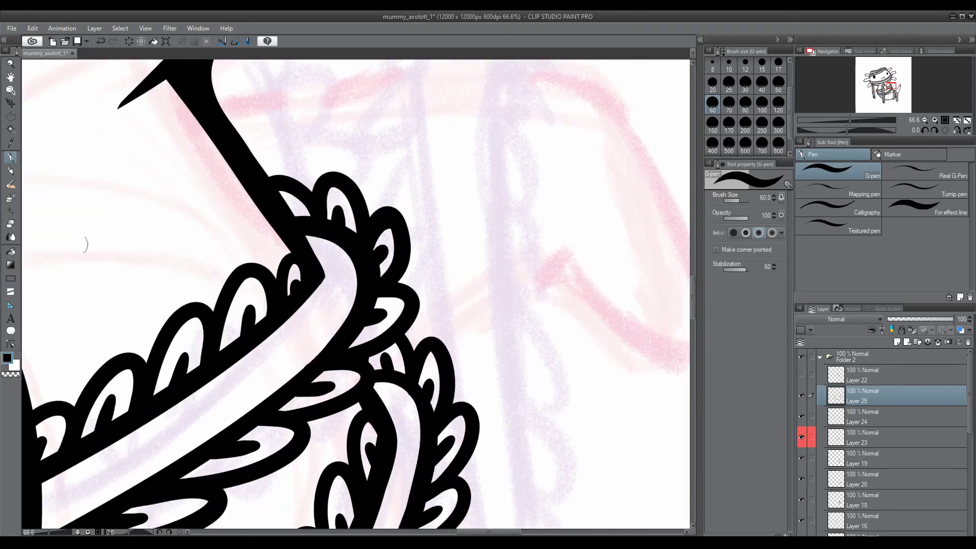
pyautogui.scroll(-5, 681, 330)
pyautogui.hscroll(5, 680, 330)
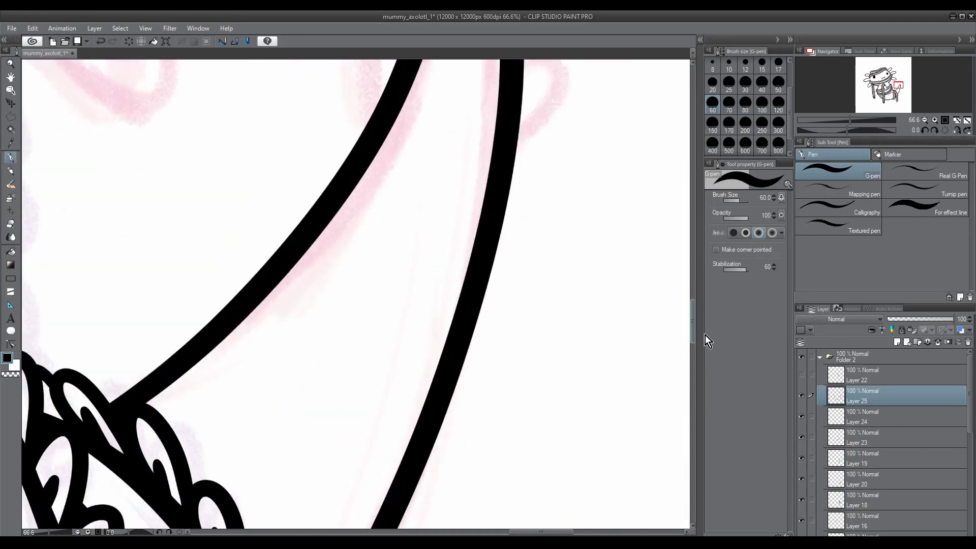
pyautogui.scroll(-5, 479, 109)
pyautogui.hscroll(-2, 479, 109)
pyautogui.moveTo(543, 534); pyautogui.dragTo(530, 534)
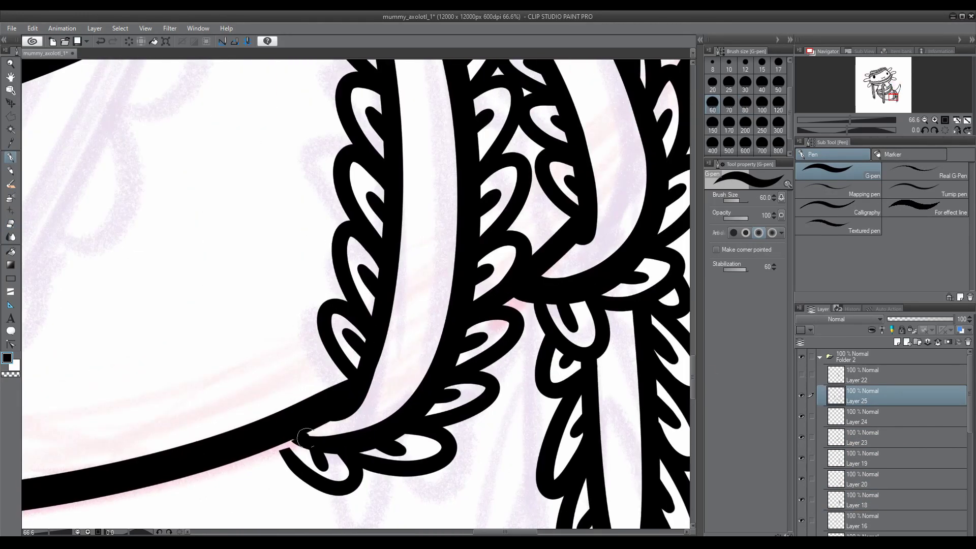
pyautogui.scroll(-7, 271, 437)
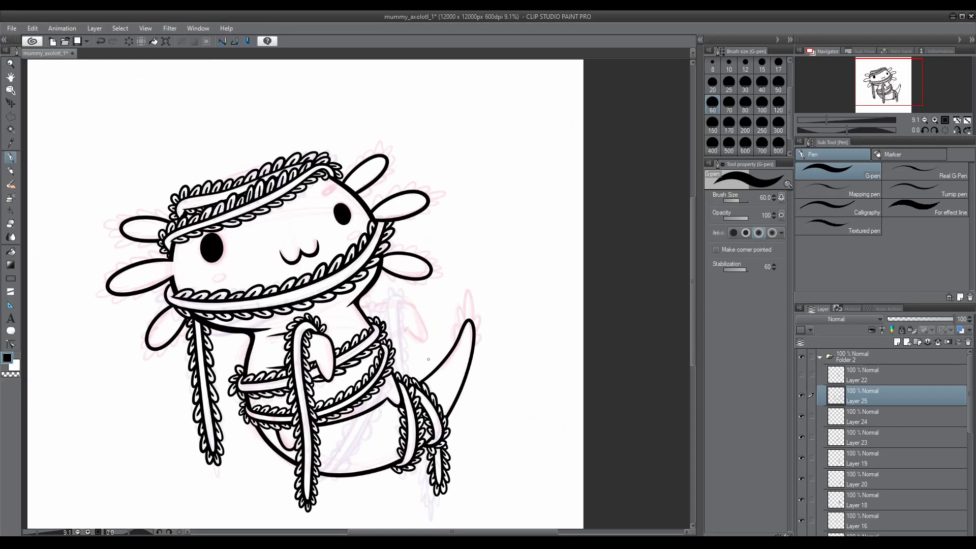
# On a new layer, ink five petal-shaped frills around the tail tip at size 60
pyautogui.scroll(4, 428, 359)
pyautogui.hotkey('ctrl', 'shift', 'n')
pyautogui.moveTo(420, 320); pyautogui.dragTo(428, 222)
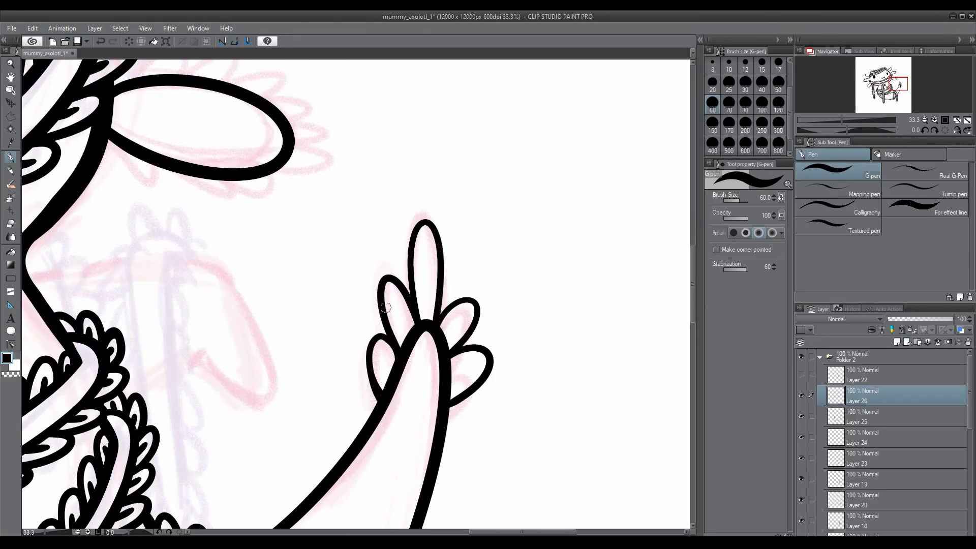
pyautogui.scroll(-4, 478, 370)
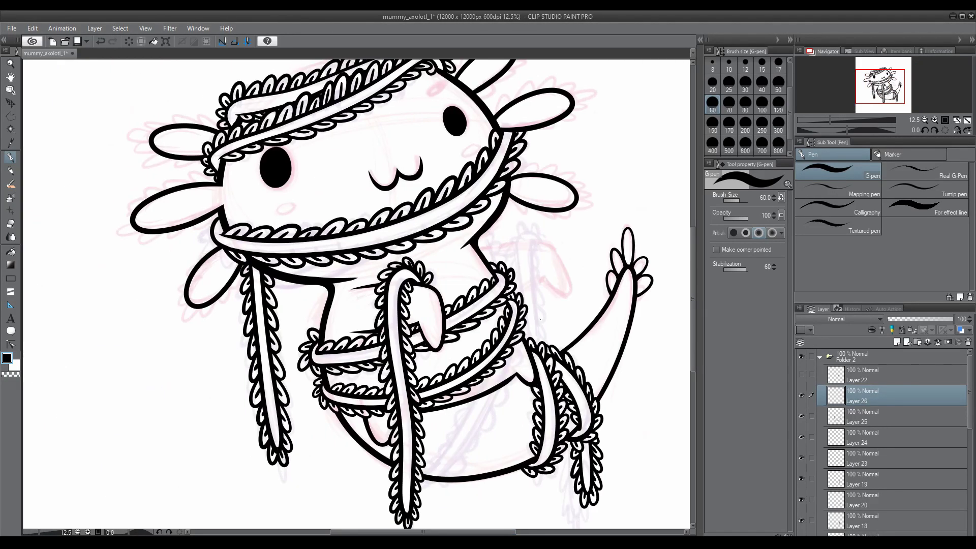
# On a new layer, ink the far arm reaching out beside the torso with a drooping hand at size 80
pyautogui.scroll(4, 508, 305)
pyautogui.hotkey('ctrl', 'shift', 'n')
pyautogui.click(745, 104)
pyautogui.moveTo(336, 277); pyautogui.dragTo(582, 396)
pyautogui.moveTo(506, 357); pyautogui.dragTo(569, 353)
pyautogui.moveTo(512, 360); pyautogui.dragTo(446, 406)
pyautogui.press('e')
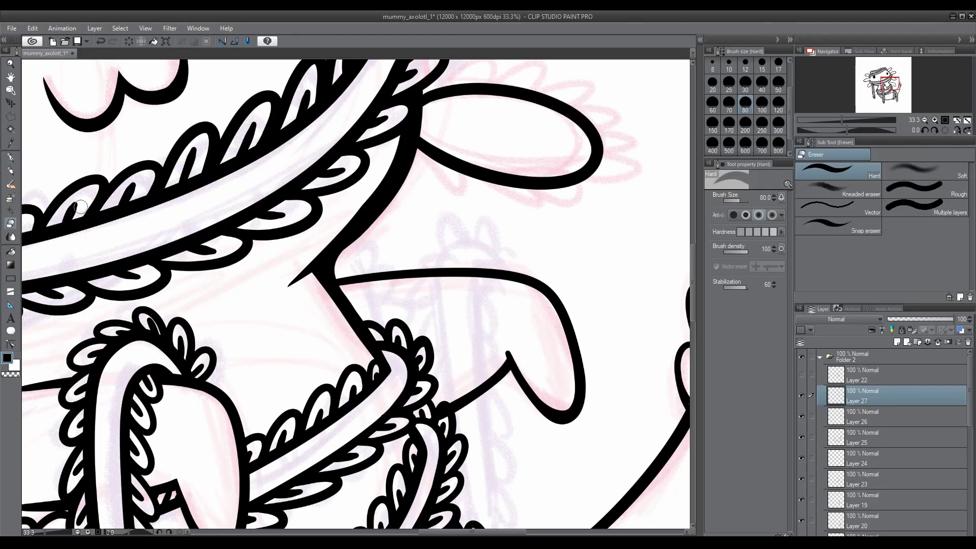
# Trim the spike at the far hand's notch and remove the near arm's lower line beside its ribbon
pyautogui.scroll(-4, 426, 399)
pyautogui.scroll(3, 389, 374)
pyautogui.scroll(-5, 802, 502)
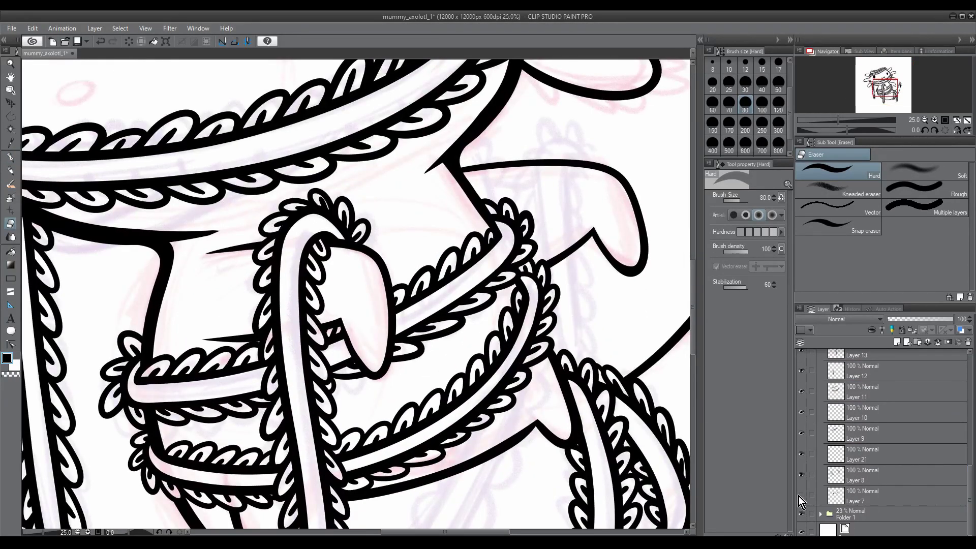
pyautogui.scroll(5, 913, 377)
# On a new layer above Layer 16, ink a ruffled ribbon strip hanging from the far arm down to the tail ribbons
pyautogui.click(894, 424)
pyautogui.press('p')
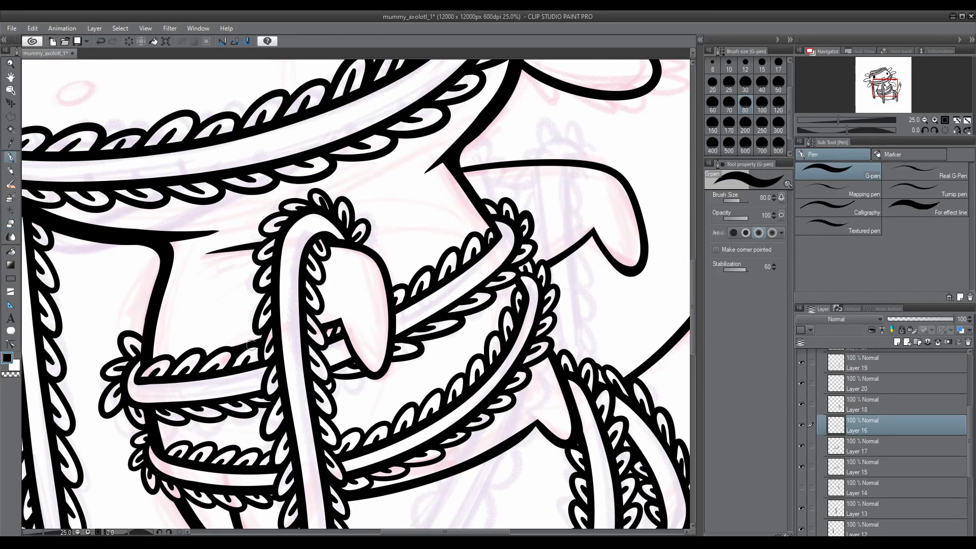
pyautogui.scroll(-3, 371, 353)
pyautogui.click(897, 342)
pyautogui.scroll(5, 445, 324)
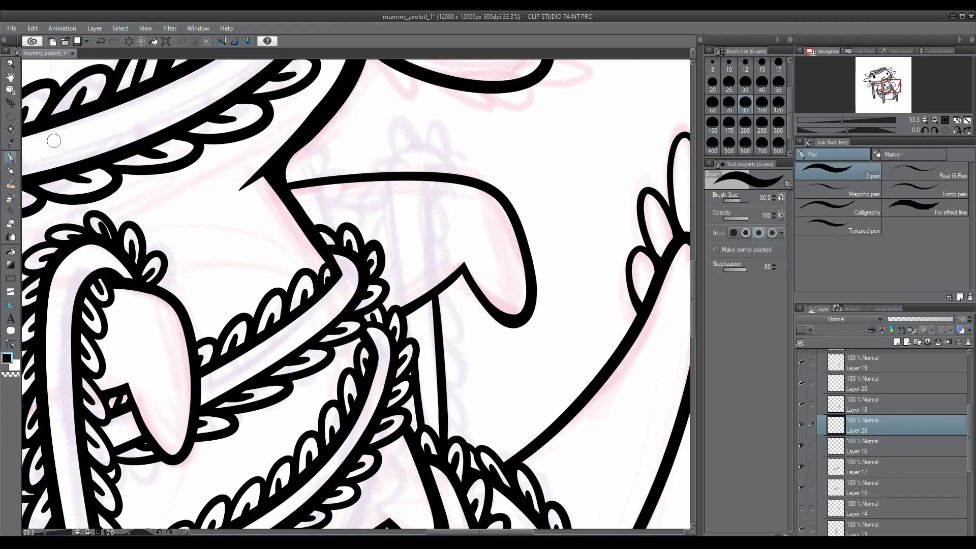
pyautogui.moveTo(411, 314); pyautogui.dragTo(412, 339)
pyautogui.moveTo(440, 301); pyautogui.dragTo(447, 400)
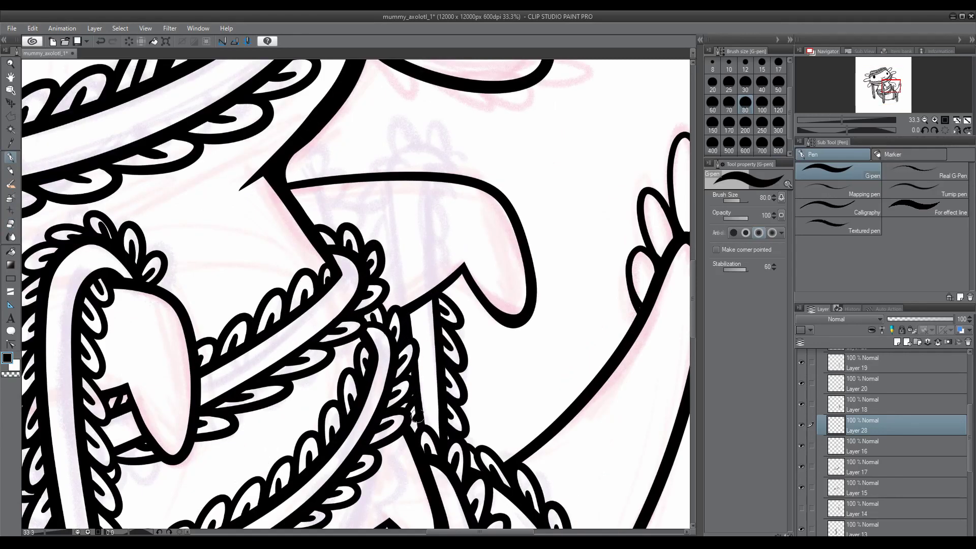
# Ink a curved ribbon band rising from the torso ribbon and wrapping over the top of the far arm
pyautogui.scroll(-5, 417, 415)
pyautogui.scroll(4, 386, 254)
pyautogui.moveTo(286, 293); pyautogui.dragTo(382, 252)
pyautogui.press('e')
pyautogui.scroll(2, 189, 215)
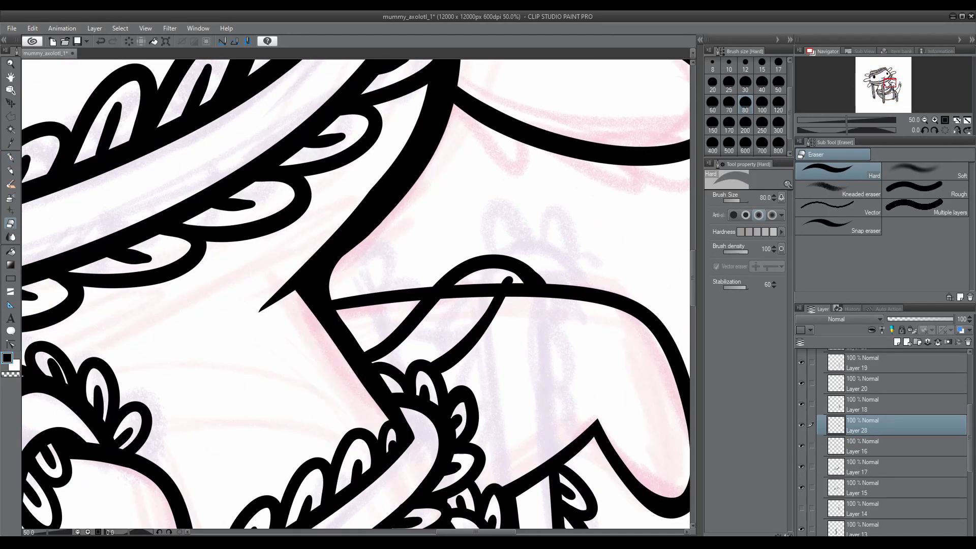
# Erase the far arm's outline inside the wrapping band and ink ruffles along both of the band's edges on Layer 16
pyautogui.keyDown('ctrl'); pyautogui.keyDown('shift'); pyautogui.click(539, 285); pyautogui.keyUp('shift'); pyautogui.keyUp('ctrl')
pyautogui.moveTo(442, 292); pyautogui.dragTo(503, 290)
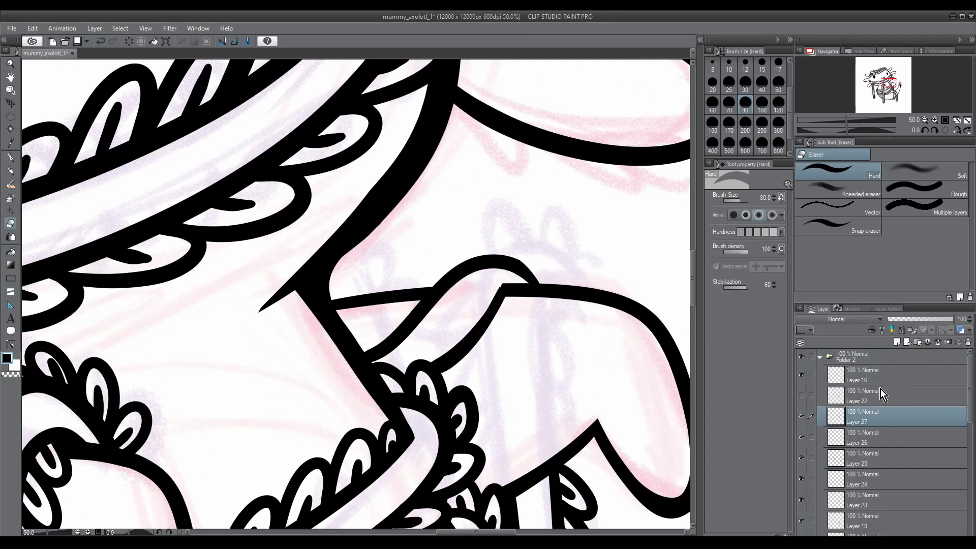
pyautogui.press('p')
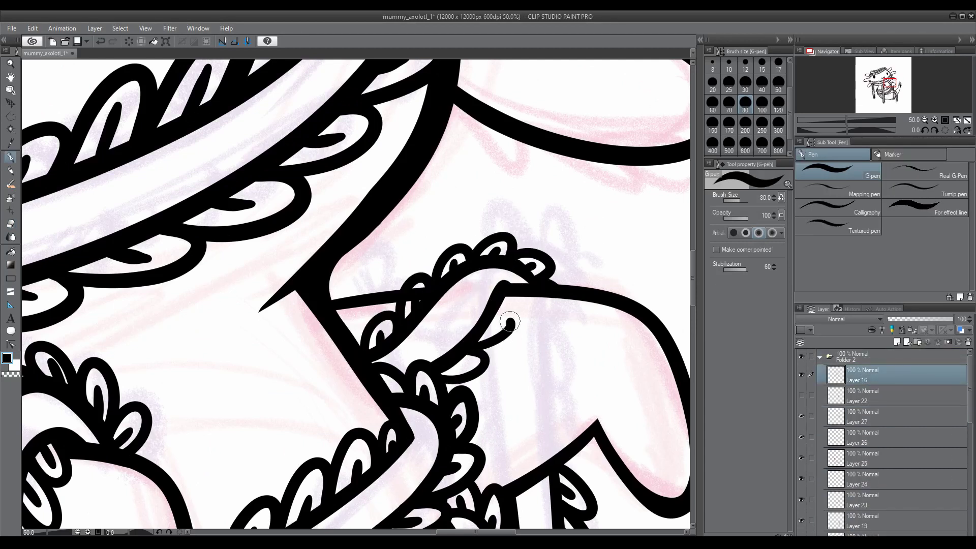
# On a new layer, ink the top of the head behind the ribbon ruffles at size 100 and erase overlaps
pyautogui.hotkey('ctrl', 'shift', 'n')
pyautogui.scroll(-5, 620, 250)
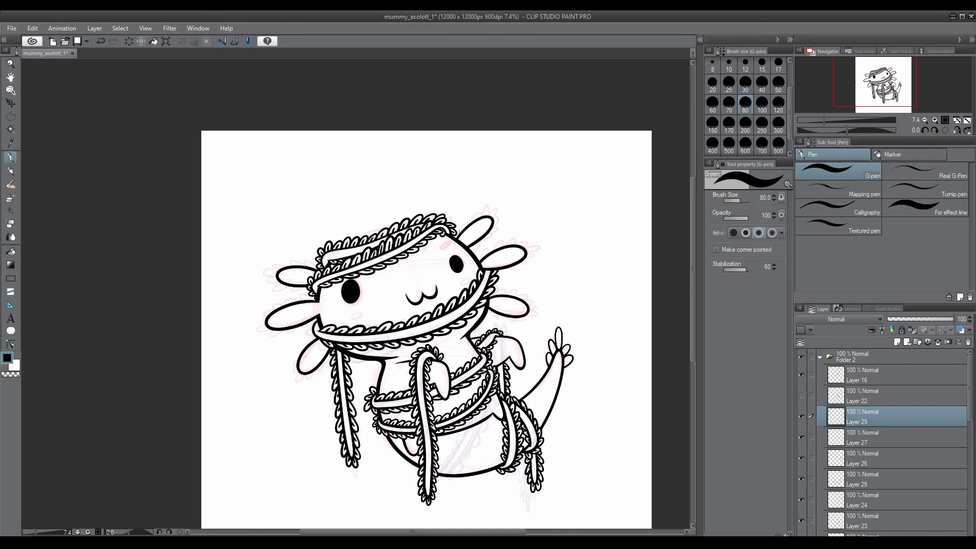
pyautogui.scroll(2, 331, 261)
pyautogui.press(']')
pyautogui.press('e')
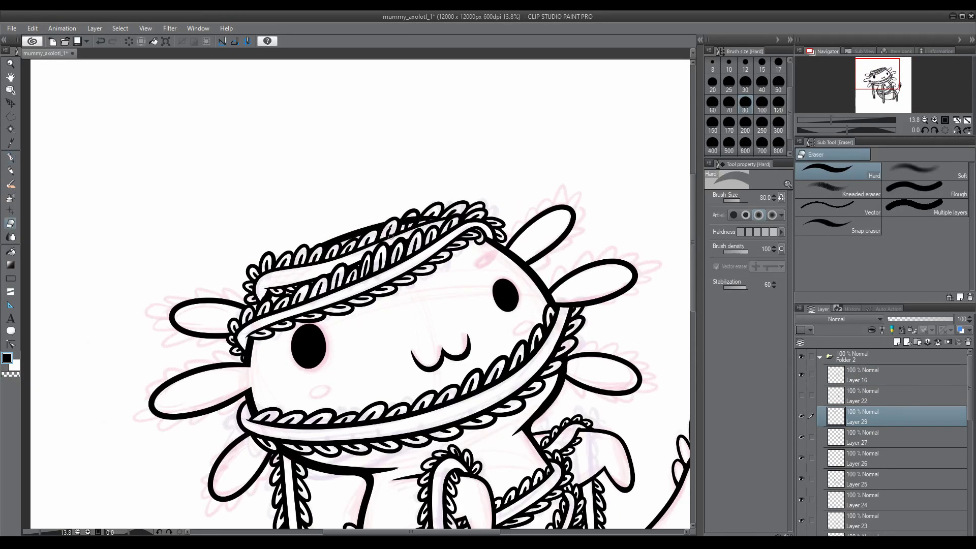
pyautogui.scroll(2, 391, 237)
pyautogui.scroll(-4, 518, 220)
pyautogui.hotkey('ctrl', 'shift', 'n')
pyautogui.press('p')
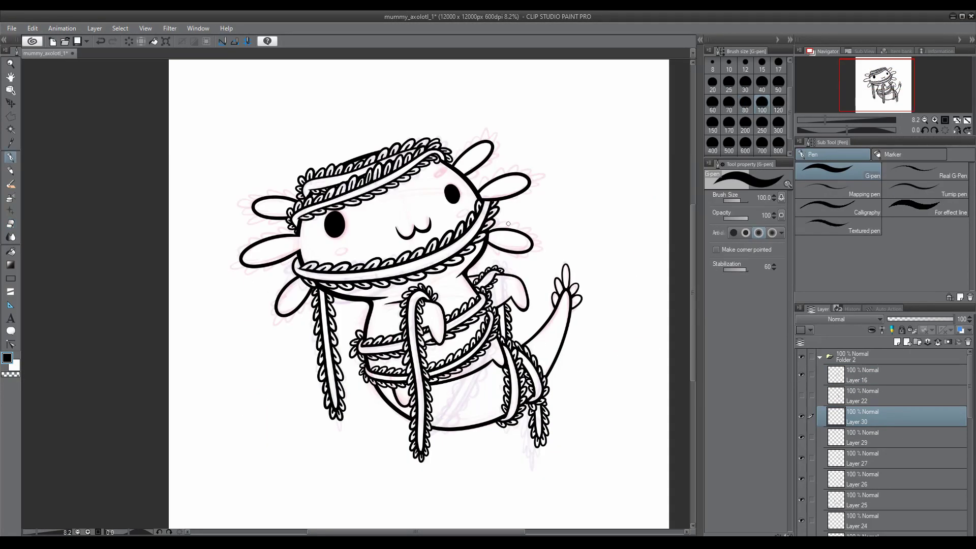
pyautogui.scroll(3, 530, 240)
pyautogui.moveTo(533, 274); pyautogui.dragTo(551, 243)
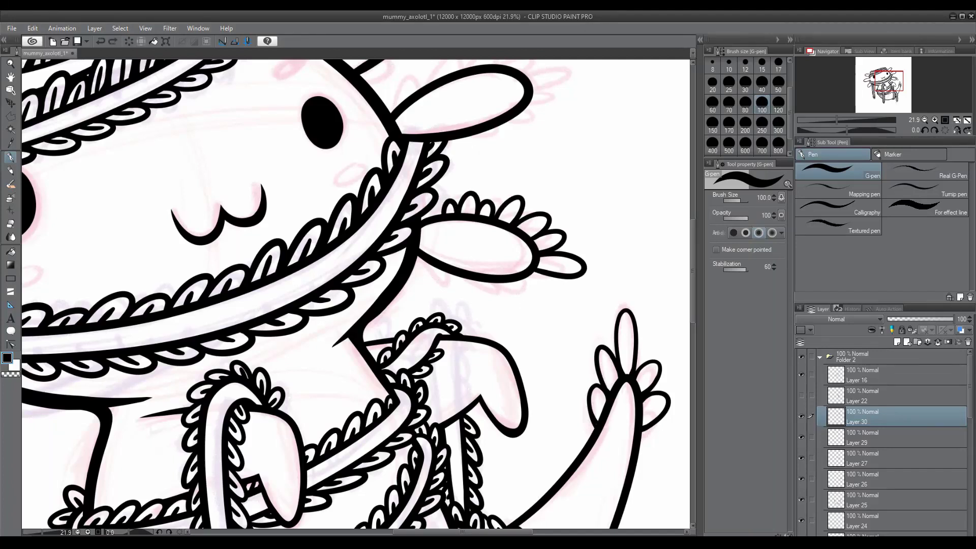
pyautogui.hotkey('ctrl', 'z')
# Ink small ruffled frills around the two upper gills on the head's far side, adding a new layer
pyautogui.moveTo(422, 217)
pyautogui.mouseDown()
pyautogui.moveTo(481, 210)
pyautogui.moveTo(448, 205)
pyautogui.mouseUp()
pyautogui.scroll(-3, 540, 296)
pyautogui.scroll(3, 447, 208)
pyautogui.hotkey('ctrl', 'shift', 'n')
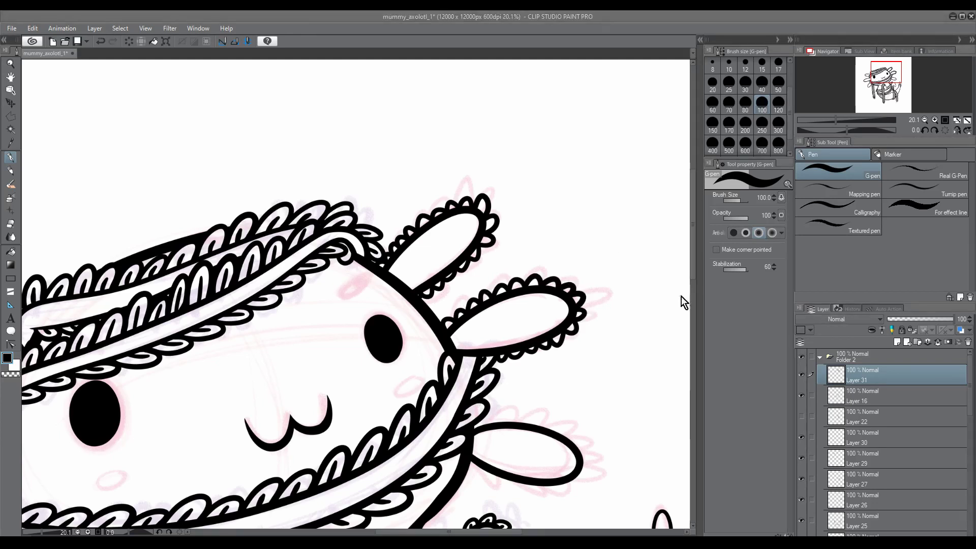
# Ink small ruffled frills around the lowest gill on the head's far side and the three gills on the near side
pyautogui.scroll(-3, 681, 303)
pyautogui.moveTo(494, 357); pyautogui.dragTo(580, 353)
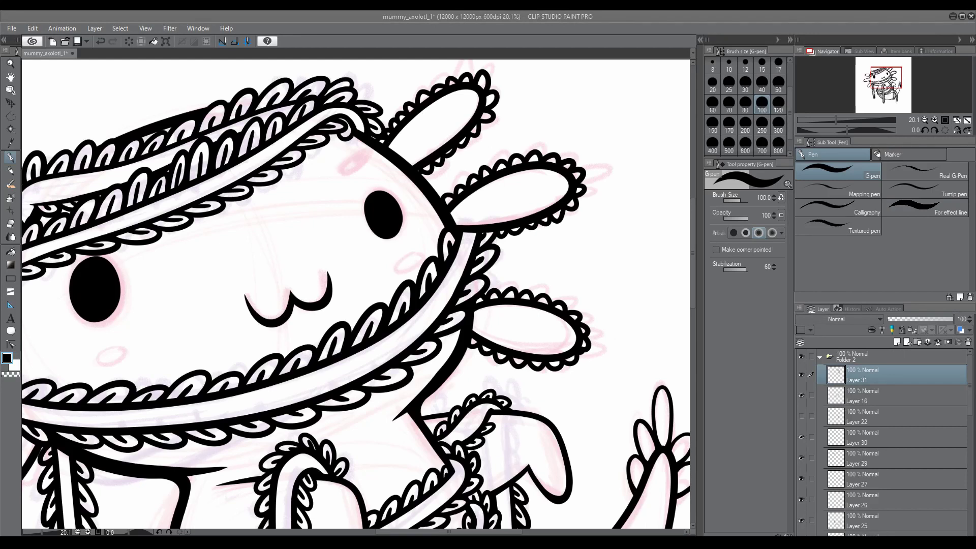
pyautogui.moveTo(495, 533); pyautogui.dragTo(412, 532)
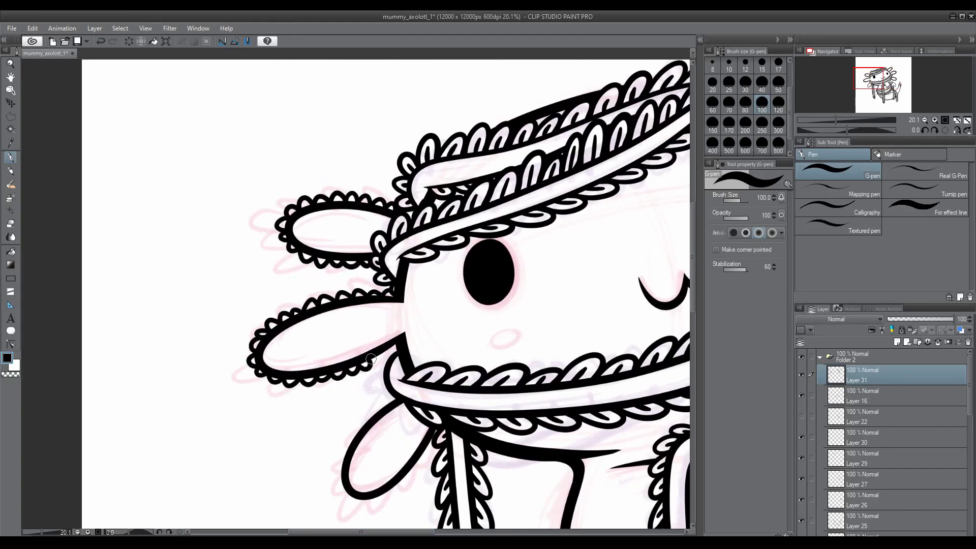
pyautogui.scroll(-3, 371, 359)
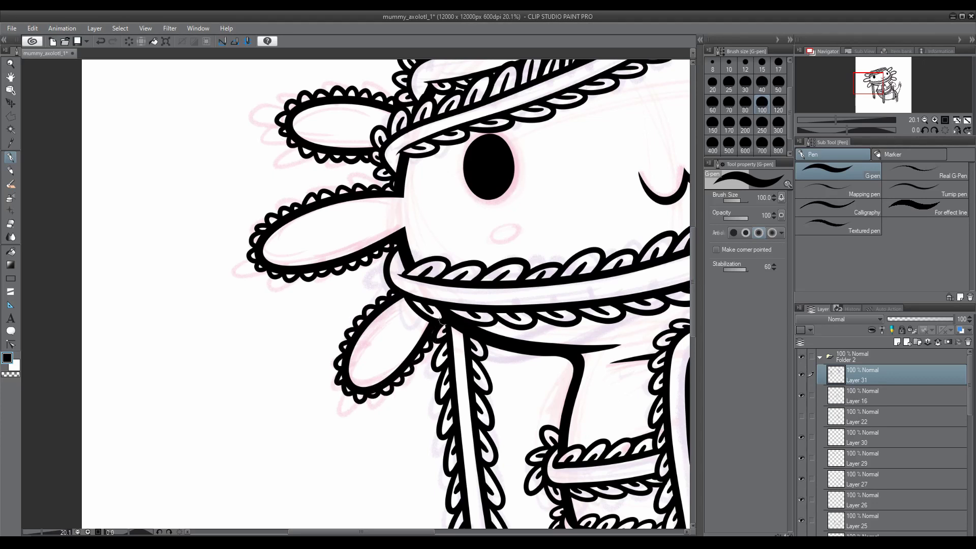
# Clean up overlapping lines where the foot meets the lower torso ribbon's ruffles, enlarging the hard eraser to size 200
pyautogui.scroll(-5, 441, 321)
pyautogui.press('e')
pyautogui.scroll(-3, 806, 495)
pyautogui.click(808, 475)
pyautogui.scroll(3, 471, 320)
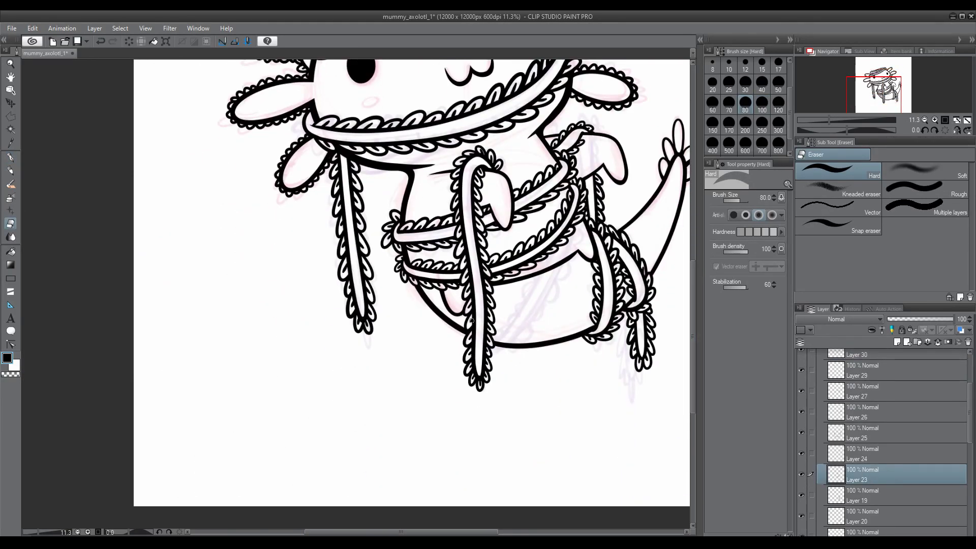
pyautogui.scroll(3, 472, 320)
pyautogui.scroll(-2, 356, 284)
pyautogui.keyDown('ctrl'); pyautogui.keyDown('shift'); pyautogui.click(356, 285); pyautogui.keyUp('shift'); pyautogui.keyUp('ctrl')
pyautogui.scroll(3, 267, 261)
pyautogui.press(']')
pyautogui.press(']')
pyautogui.press(']')
pyautogui.press(']')
pyautogui.press(']')
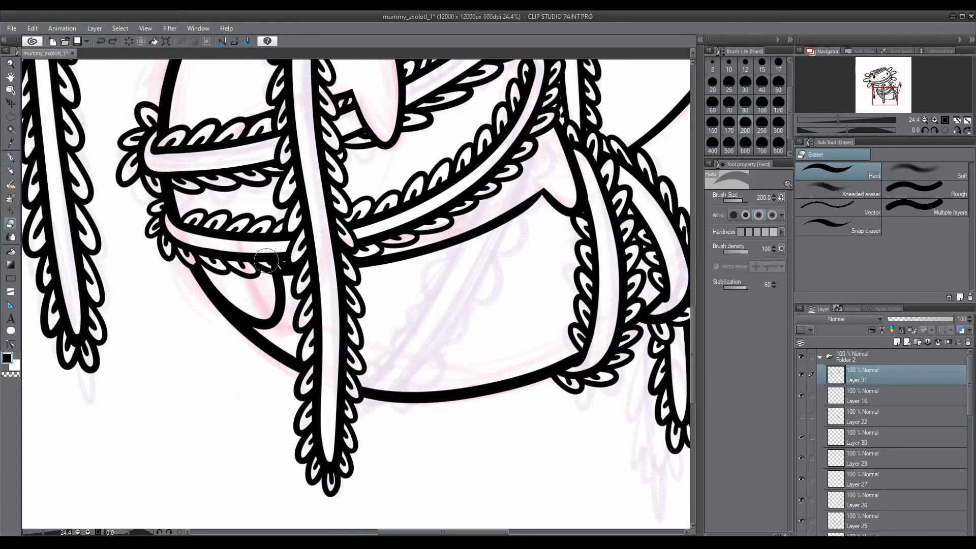
# On a new layer, ink a small slanted oval mark above the far eye at size 100
pyautogui.press('p')
pyautogui.hotkey('ctrl', 'shift', 'n')
pyautogui.scroll(-3, 266, 260)
pyautogui.scroll(3, 399, 142)
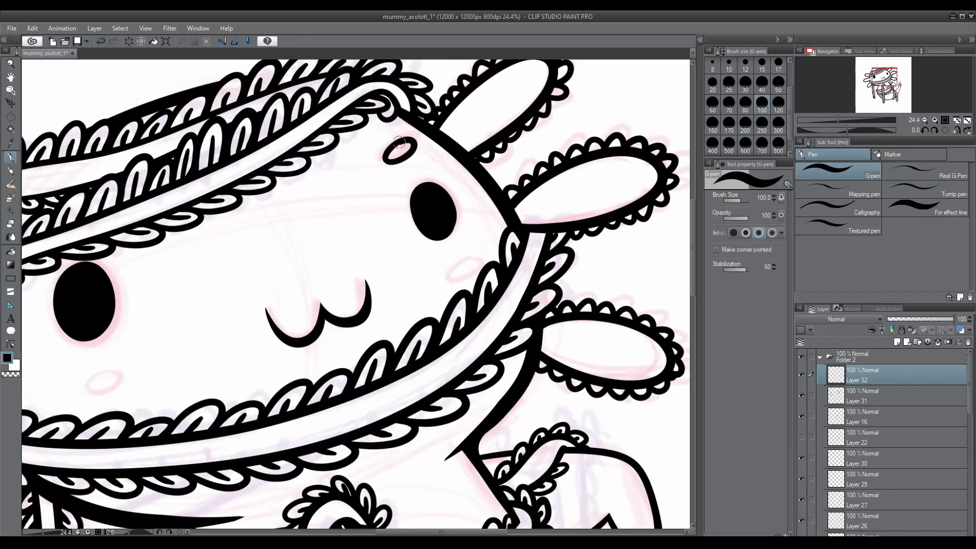
pyautogui.press('e')
# Name the line art folder "lines" and save the drawing
pyautogui.scroll(-3, 399, 143)
pyautogui.click(12, 28)
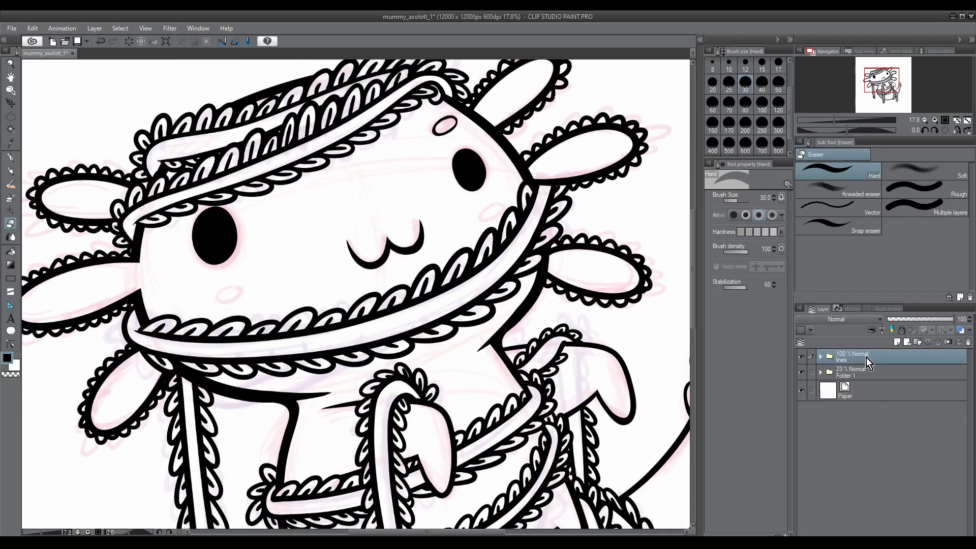
pyautogui.click(33, 111)
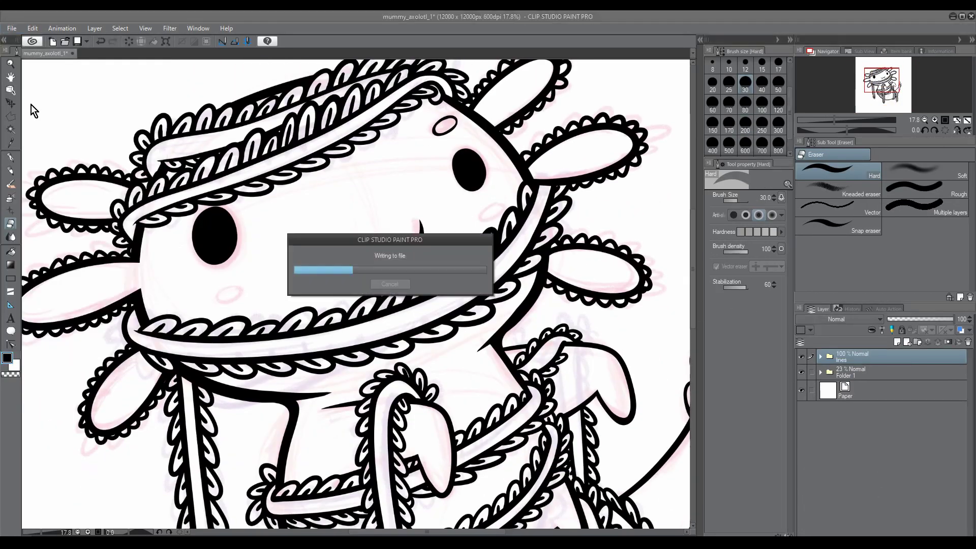
# Fill a new layer in a new folder beneath the line art with teal green
pyautogui.scroll(-3, 356, 284)
pyautogui.click(526, 456)
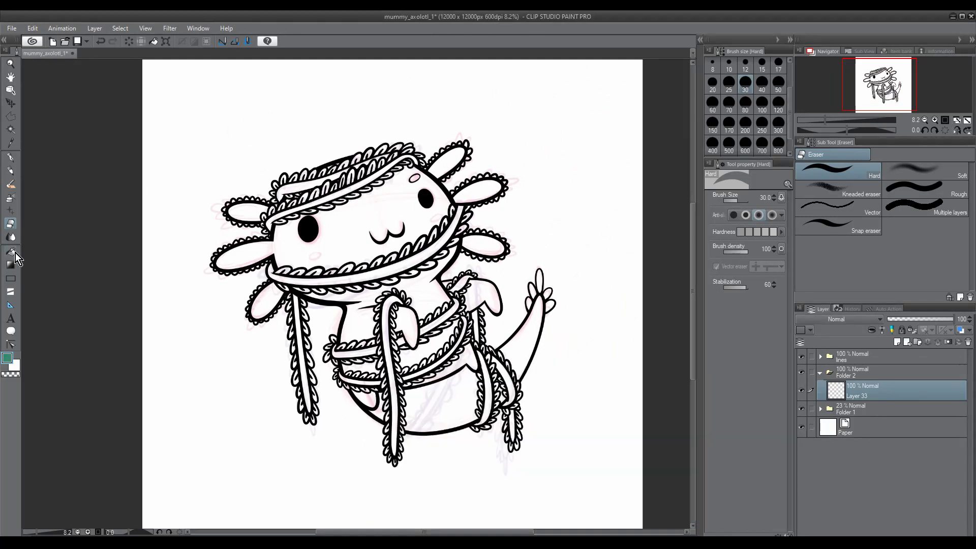
pyautogui.click(14, 253)
pyautogui.click(599, 385)
# On a new layer above the green fill, paint the axolotl's body in pale peach with the G-pen at size 700
pyautogui.hotkey('ctrl', 'shift', 'n')
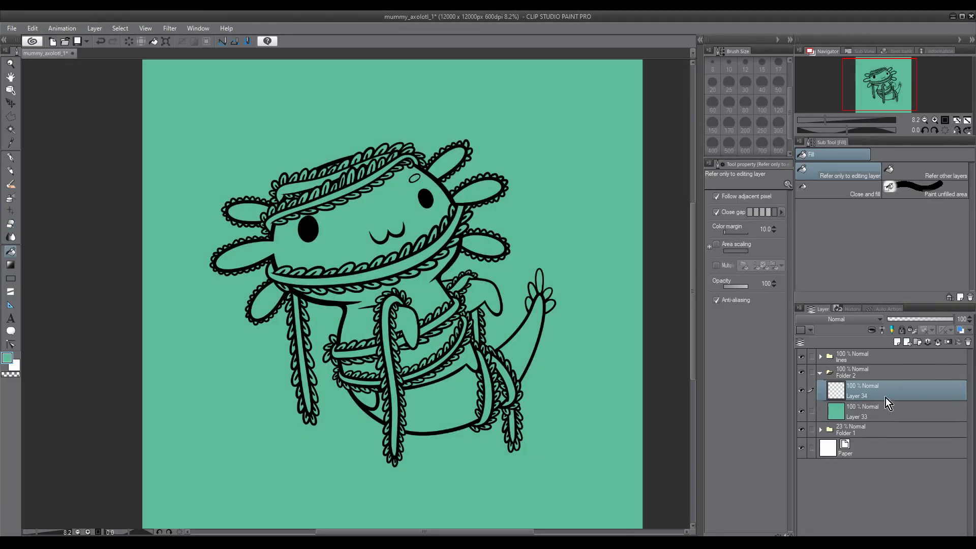
pyautogui.click(7, 358)
pyautogui.click(523, 427)
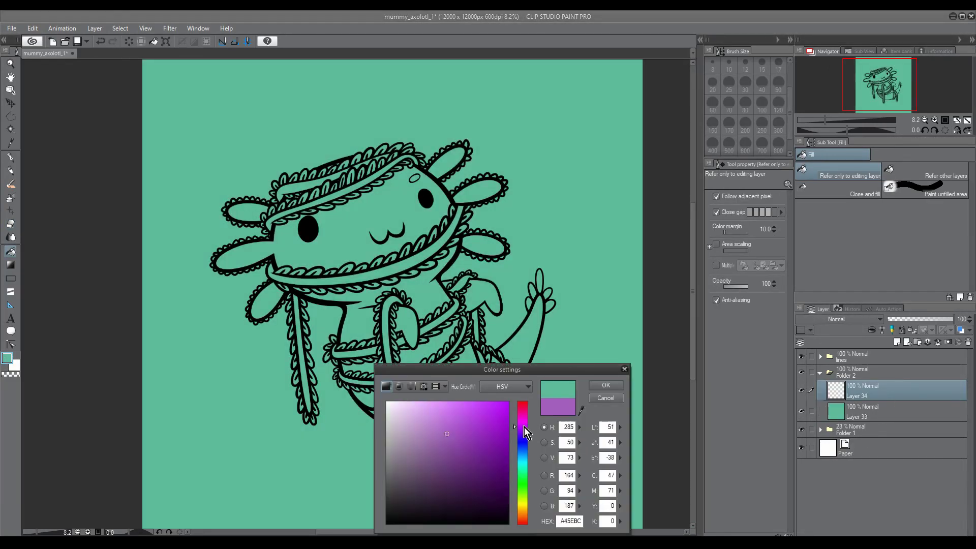
pyautogui.click(401, 407)
pyautogui.click(522, 511)
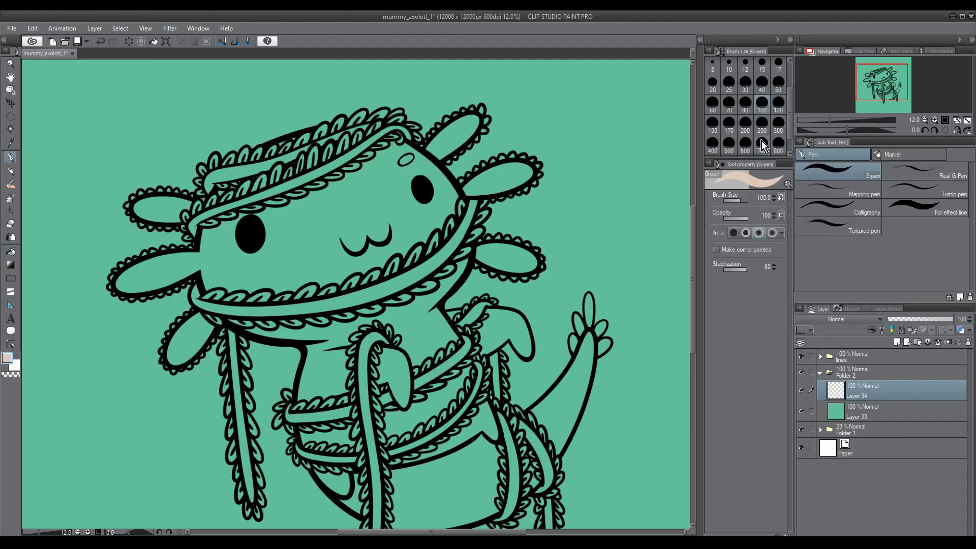
pyautogui.click(762, 143)
pyautogui.moveTo(229, 213)
pyautogui.mouseDown()
pyautogui.moveTo(356, 275)
pyautogui.moveTo(305, 163)
pyautogui.moveTo(432, 472)
pyautogui.moveTo(577, 304)
pyautogui.mouseUp()
# Erase the peach base colour spilling outside the far arm's outline with the hard eraser
pyautogui.press('e')
pyautogui.scroll(3, 517, 337)
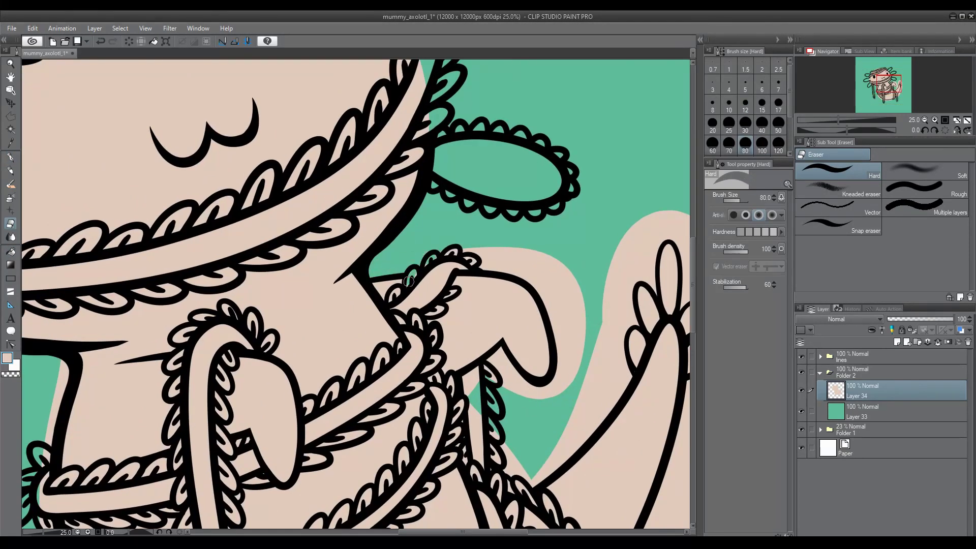
pyautogui.scroll(-1, 760, 124)
pyautogui.click(761, 142)
pyautogui.moveTo(554, 254)
pyautogui.mouseDown()
pyautogui.moveTo(559, 325)
pyautogui.moveTo(467, 406)
pyautogui.moveTo(640, 310)
pyautogui.moveTo(625, 264)
pyautogui.mouseUp()
pyautogui.moveTo(503, 532); pyautogui.dragTo(530, 532)
pyautogui.scroll(2, 370, 218)
# Erase the peach spill around the tail at size 150 and touch up its line art in black at size 30
pyautogui.click(713, 145)
pyautogui.moveTo(370, 218)
pyautogui.mouseDown()
pyautogui.moveTo(458, 356)
pyautogui.moveTo(488, 508)
pyautogui.mouseUp()
pyautogui.moveTo(692, 285); pyautogui.dragTo(693, 315)
pyautogui.moveTo(407, 508); pyautogui.dragTo(414, 442)
pyautogui.press('p')
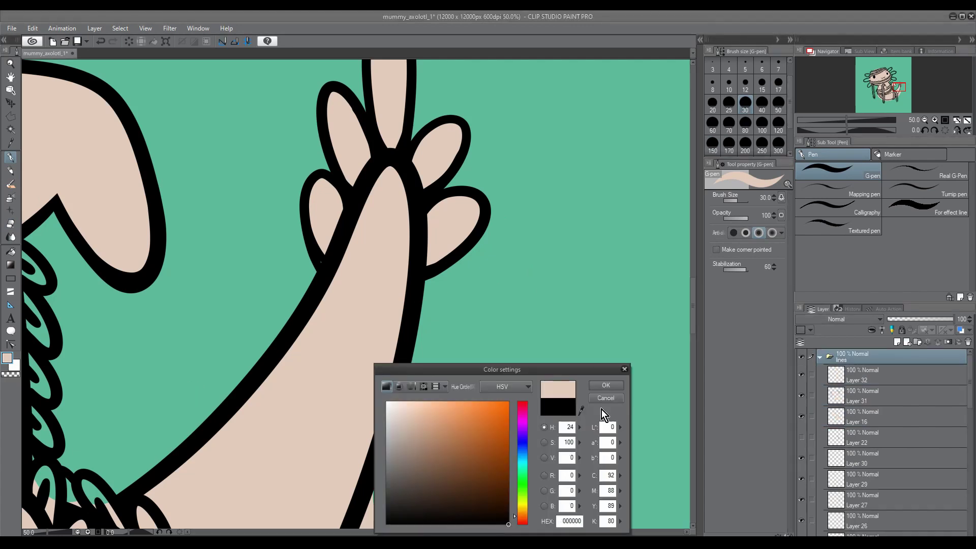
pyautogui.moveTo(692, 296)
pyautogui.mouseDown()
pyautogui.moveTo(696, 273)
pyautogui.moveTo(696, 344)
pyautogui.mouseUp()
# Erase the peach base from the ribbons and ruffles wrapped around the hip and tail base at size 150
pyautogui.press('e')
pyautogui.moveTo(401, 122)
pyautogui.mouseDown()
pyautogui.moveTo(284, 386)
pyautogui.moveTo(127, 193)
pyautogui.moveTo(257, 333)
pyautogui.moveTo(450, 332)
pyautogui.mouseUp()
pyautogui.moveTo(255, 132)
pyautogui.mouseDown()
pyautogui.moveTo(256, 382)
pyautogui.moveTo(221, 381)
pyautogui.mouseUp()
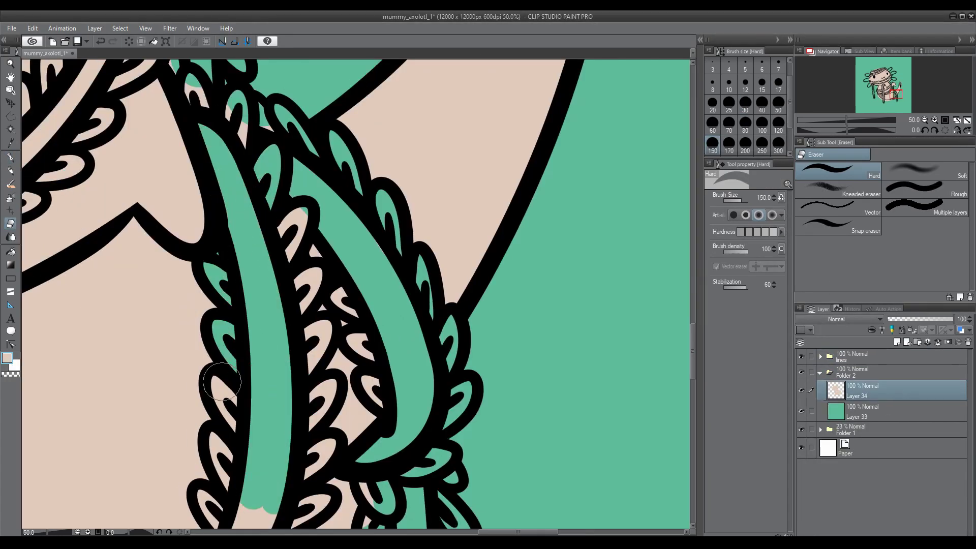
pyautogui.moveTo(243, 140); pyautogui.dragTo(50, 140)
pyautogui.moveTo(153, 356); pyautogui.dragTo(147, 432)
pyautogui.moveTo(142, 295)
pyautogui.mouseDown()
pyautogui.moveTo(91, 473)
pyautogui.moveTo(356, 255)
pyautogui.mouseUp()
# Erase the peach base from the torso ribbons on the far side and the ribbon looping over the near arm
pyautogui.moveTo(295, 437); pyautogui.dragTo(509, 252)
pyautogui.moveTo(436, 245)
pyautogui.mouseDown()
pyautogui.moveTo(292, 355)
pyautogui.moveTo(424, 127)
pyautogui.mouseUp()
pyautogui.moveTo(285, 448)
pyautogui.mouseDown()
pyautogui.moveTo(498, 330)
pyautogui.moveTo(651, 158)
pyautogui.mouseUp()
pyautogui.moveTo(285, 412)
pyautogui.mouseDown()
pyautogui.moveTo(259, 276)
pyautogui.moveTo(295, 274)
pyautogui.moveTo(283, 244)
pyautogui.moveTo(437, 233)
pyautogui.mouseUp()
pyautogui.moveTo(356, 254); pyautogui.dragTo(488, 416)
pyautogui.moveTo(472, 198); pyautogui.dragTo(506, 169)
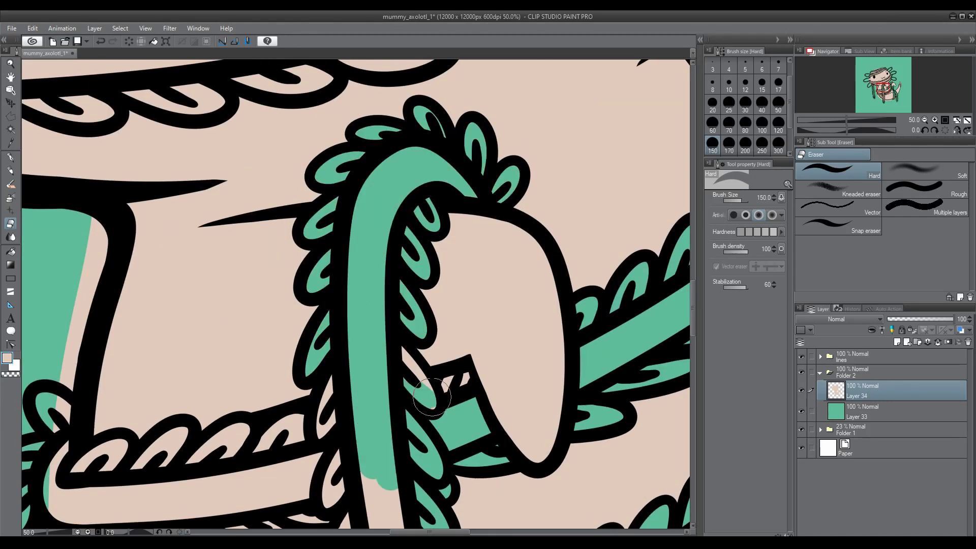
# Erase the peach base down the ribbon hanging from the near arm and along the lower end of the hip ribbon
pyautogui.moveTo(432, 397); pyautogui.dragTo(356, 214)
pyautogui.moveTo(331, 295); pyautogui.dragTo(371, 483)
pyautogui.moveTo(371, 264); pyautogui.dragTo(437, 503)
pyautogui.moveTo(437, 503); pyautogui.dragTo(366, 244)
pyautogui.moveTo(356, 178)
pyautogui.mouseDown()
pyautogui.moveTo(487, 413)
pyautogui.moveTo(559, 244)
pyautogui.mouseUp()
pyautogui.moveTo(284, 406)
pyautogui.mouseDown()
pyautogui.moveTo(498, 254)
pyautogui.moveTo(528, 193)
pyautogui.mouseUp()
pyautogui.moveTo(635, 279); pyautogui.dragTo(607, 403)
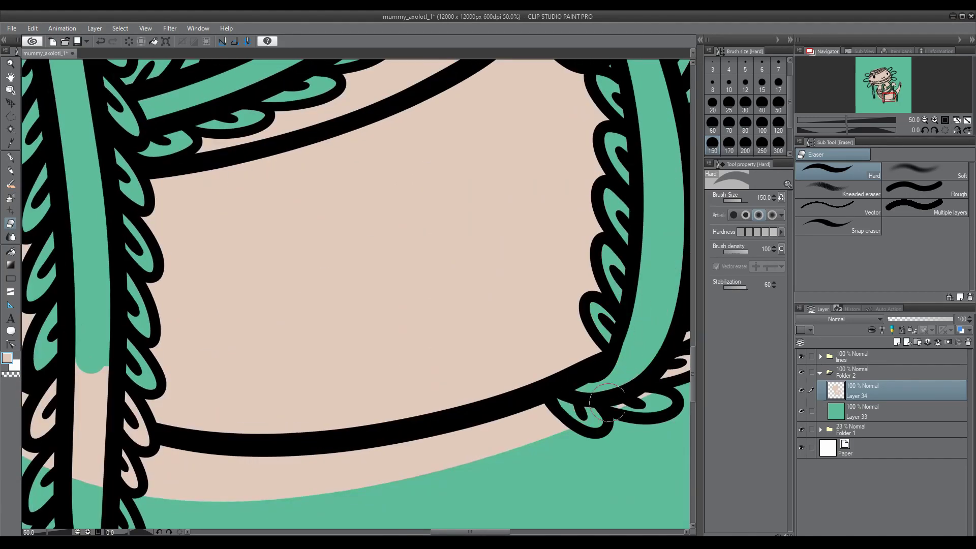
pyautogui.moveTo(478, 350)
pyautogui.mouseDown()
pyautogui.moveTo(458, 243)
pyautogui.moveTo(465, 194)
pyautogui.mouseUp()
# Erase the peach spill below the belly and clear the near-side parts of both torso ribbons
pyautogui.moveTo(427, 473)
pyautogui.mouseDown()
pyautogui.moveTo(152, 366)
pyautogui.moveTo(117, 437)
pyautogui.mouseUp()
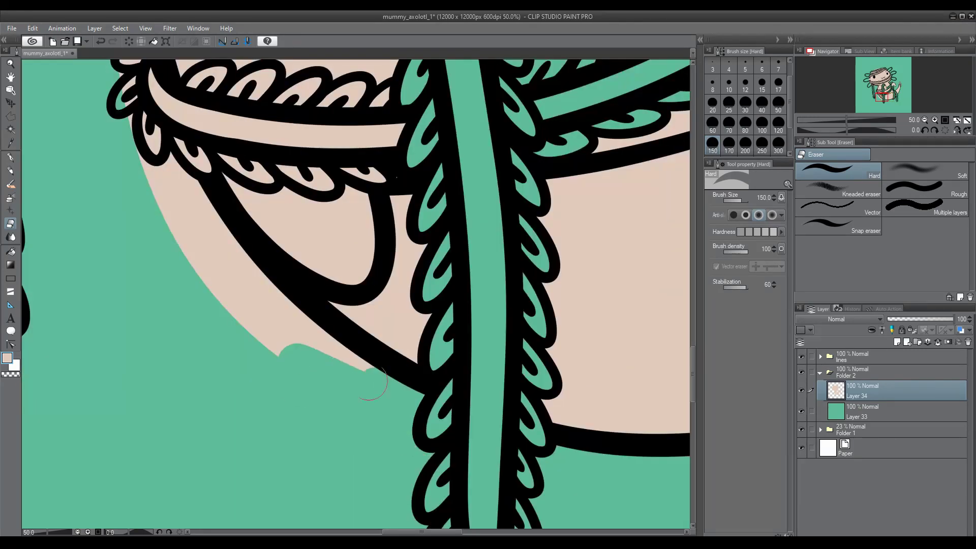
pyautogui.moveTo(376, 388)
pyautogui.mouseDown()
pyautogui.moveTo(350, 514)
pyautogui.moveTo(183, 366)
pyautogui.moveTo(274, 328)
pyautogui.mouseUp()
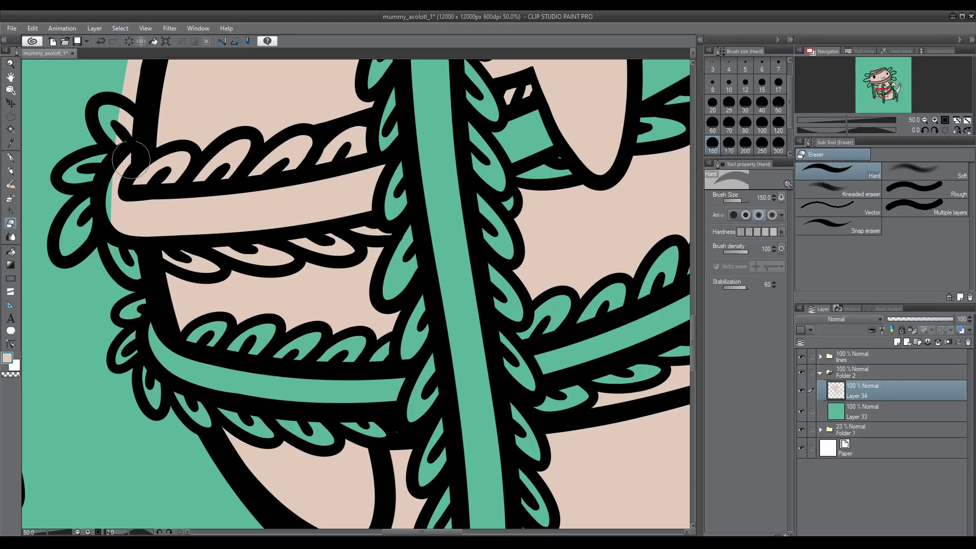
pyautogui.moveTo(131, 159); pyautogui.dragTo(355, 168)
pyautogui.moveTo(168, 254); pyautogui.dragTo(351, 244)
pyautogui.moveTo(234, 168); pyautogui.dragTo(366, 138)
pyautogui.scroll(-2, 694, 318)
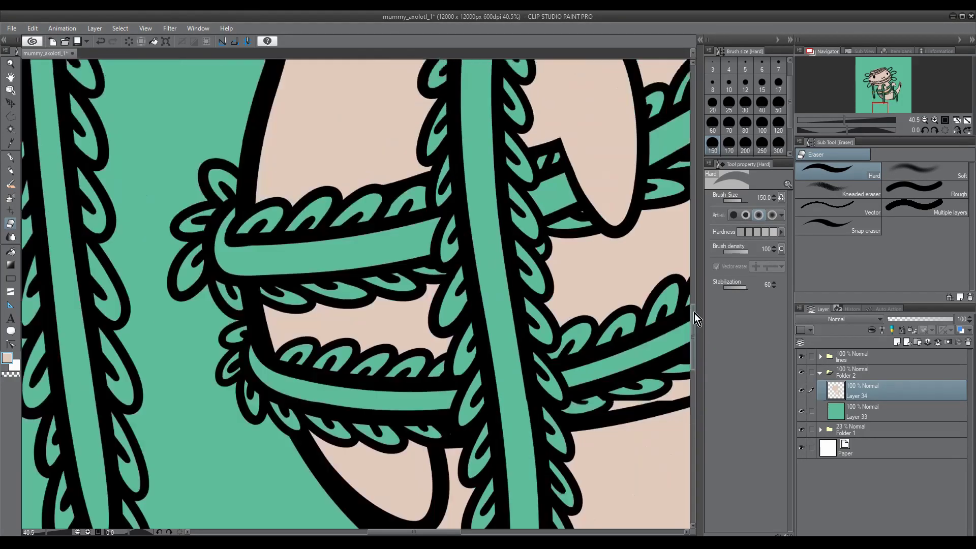
# Erase the peach base from the ribbon and ruffles wrapping under the face and from the spill beside the neck
pyautogui.moveTo(305, 153); pyautogui.dragTo(635, 482)
pyautogui.moveTo(239, 178)
pyautogui.mouseDown()
pyautogui.moveTo(407, 198)
pyautogui.moveTo(457, 168)
pyautogui.moveTo(387, 256)
pyautogui.moveTo(595, 249)
pyautogui.mouseUp()
pyautogui.moveTo(594, 249)
pyautogui.mouseDown()
pyautogui.moveTo(356, 214)
pyautogui.moveTo(203, 213)
pyautogui.mouseUp()
pyautogui.moveTo(321, 213)
pyautogui.mouseDown()
pyautogui.moveTo(513, 158)
pyautogui.moveTo(264, 112)
pyautogui.moveTo(564, 66)
pyautogui.mouseUp()
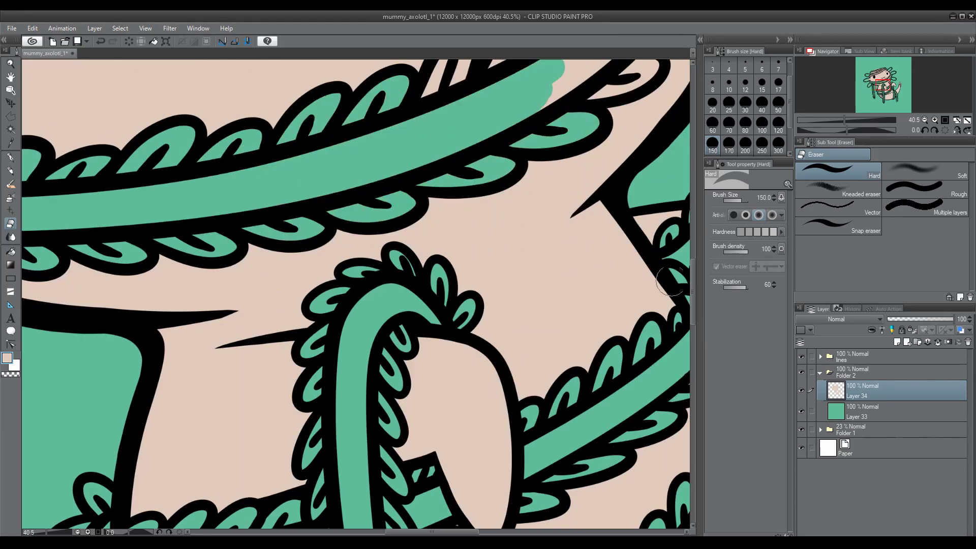
pyautogui.moveTo(671, 279)
pyautogui.mouseDown()
pyautogui.moveTo(691, 82)
pyautogui.moveTo(668, 523)
pyautogui.mouseUp()
# Erase the peach base from the ribbons and ruffles wrapped around the top of the head
pyautogui.moveTo(305, 356)
pyautogui.mouseDown()
pyautogui.moveTo(102, 406)
pyautogui.moveTo(178, 305)
pyautogui.moveTo(127, 285)
pyautogui.mouseUp()
pyautogui.moveTo(153, 356); pyautogui.dragTo(452, 366)
pyautogui.moveTo(203, 458)
pyautogui.mouseDown()
pyautogui.moveTo(306, 489)
pyautogui.moveTo(239, 397)
pyautogui.moveTo(305, 406)
pyautogui.moveTo(213, 407)
pyautogui.moveTo(376, 378)
pyautogui.moveTo(285, 407)
pyautogui.mouseUp()
pyautogui.moveTo(305, 458); pyautogui.dragTo(305, 219)
pyautogui.moveTo(305, 305); pyautogui.dragTo(56, 358)
pyautogui.moveTo(239, 250); pyautogui.dragTo(162, 366)
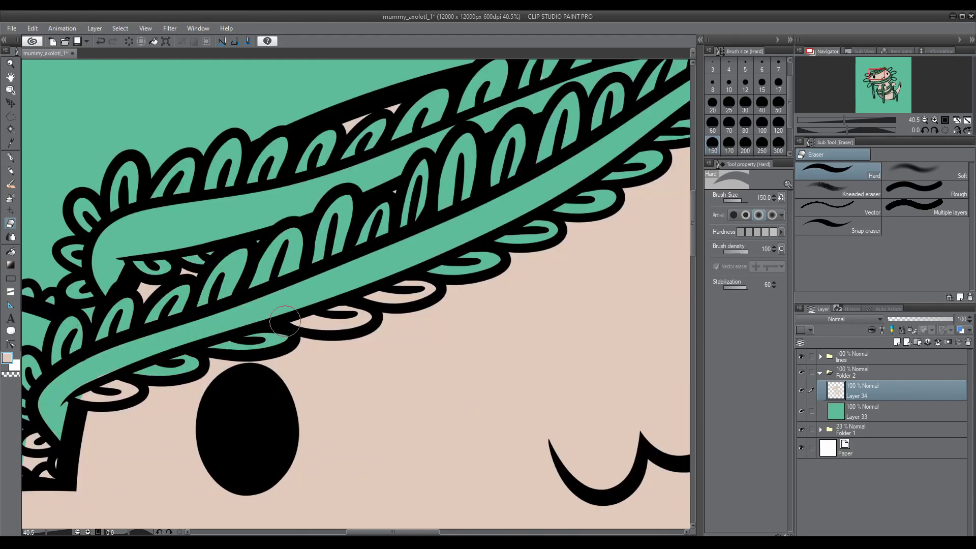
pyautogui.moveTo(275, 330); pyautogui.dragTo(432, 289)
pyautogui.moveTo(161, 522); pyautogui.dragTo(392, 511)
pyautogui.scroll(-3, 675, 289)
pyautogui.moveTo(675, 290); pyautogui.dragTo(584, 216)
pyautogui.scroll(-3, 531, 115)
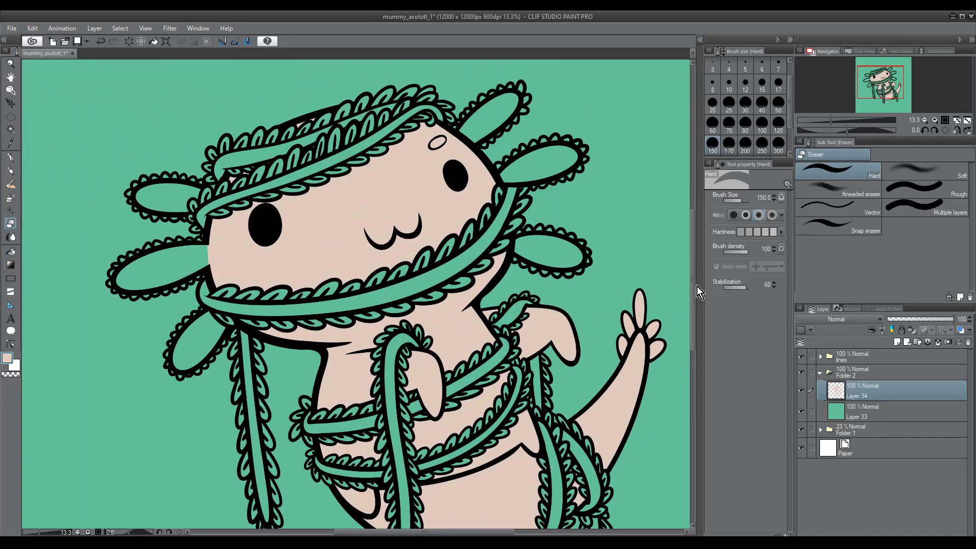
# Name the peach layer "base" and shade the near side of the head and body dusty pink on a new clipped layer at size 600
pyautogui.click(896, 342)
pyautogui.click(7, 358)
pyautogui.click(601, 422)
pyautogui.press('p')
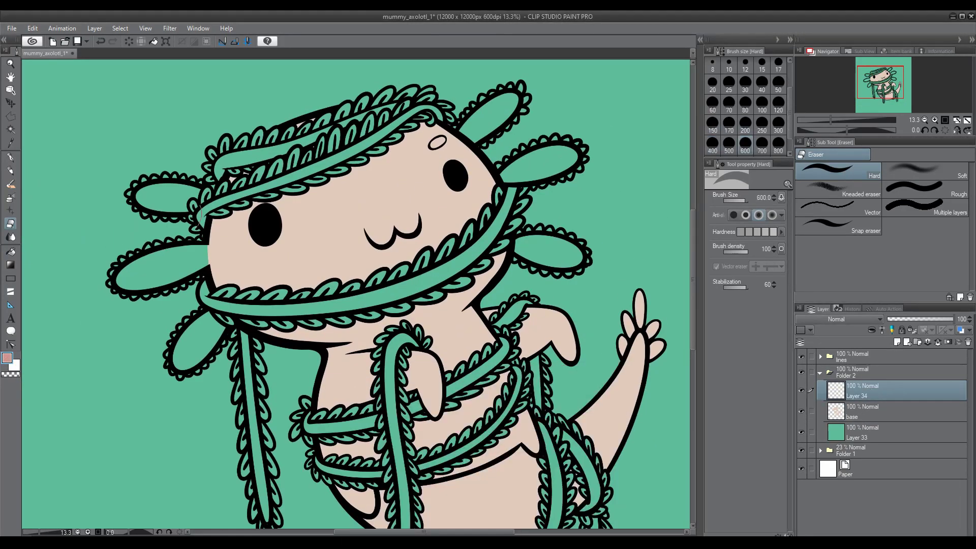
pyautogui.moveTo(279, 346); pyautogui.dragTo(246, 148)
pyautogui.moveTo(300, 326); pyautogui.dragTo(356, 406)
pyautogui.moveTo(376, 310); pyautogui.dragTo(386, 351)
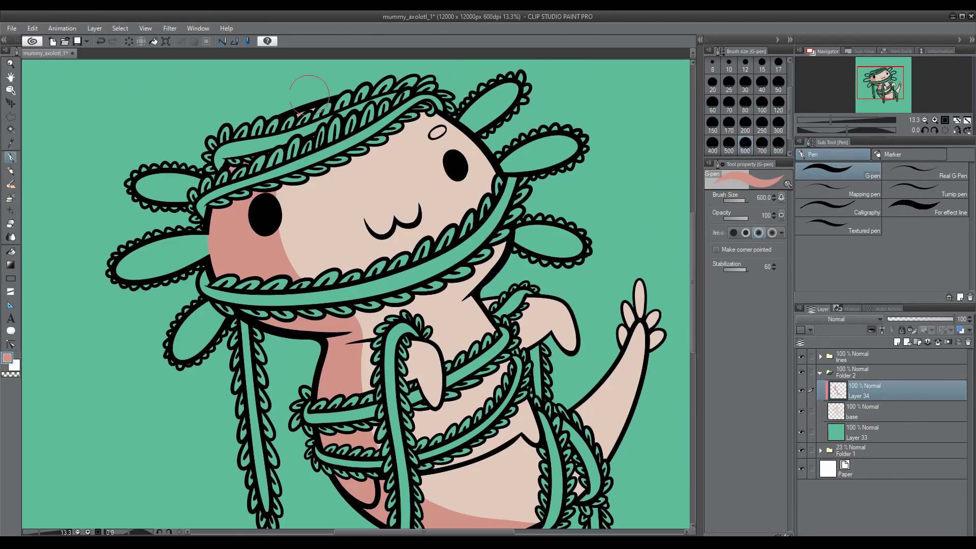
pyautogui.moveTo(285, 244); pyautogui.dragTo(315, 277)
# Shade the far arm and the upper edge of the hip in dusty pink with smaller G-pen sizes
pyautogui.press('e')
pyautogui.scroll(2, 356, 295)
pyautogui.press('p')
pyautogui.click(745, 104)
pyautogui.moveTo(503, 202); pyautogui.dragTo(356, 294)
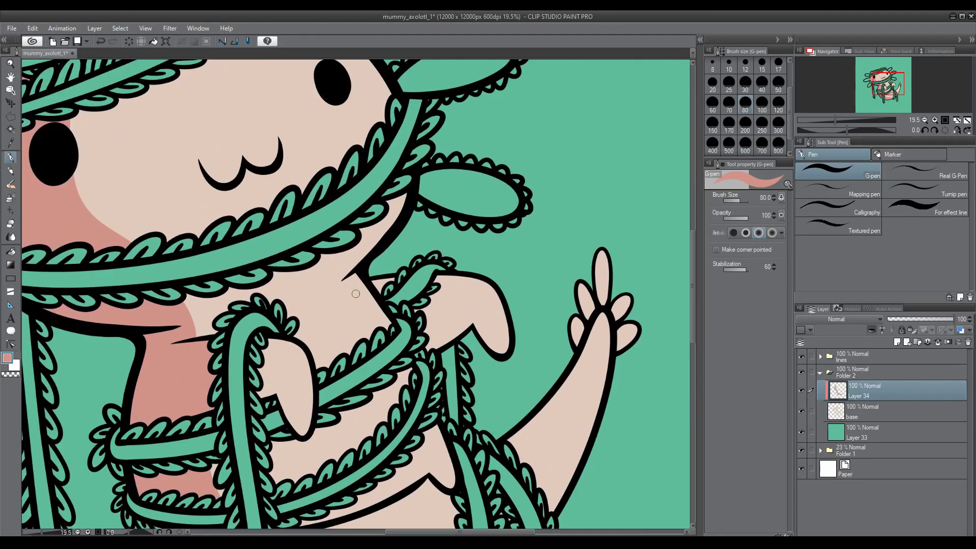
pyautogui.moveTo(493, 506); pyautogui.dragTo(446, 397)
pyautogui.scroll(1, 216, 442)
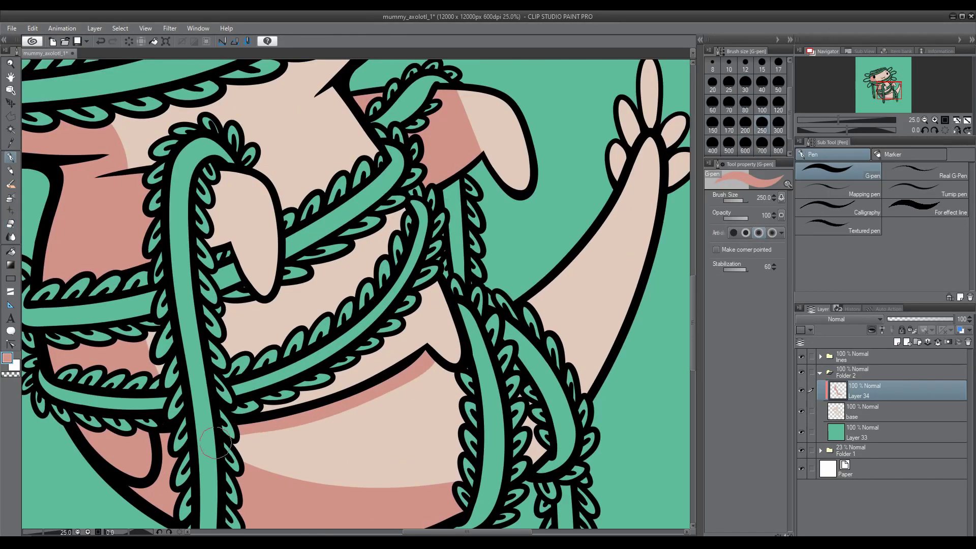
# Paint dusty pink cast shadows beneath the face ribbon, the arm ribbon and the torso ribbons at size 70
pyautogui.scroll(-2, 326, 180)
pyautogui.scroll(2, 345, 306)
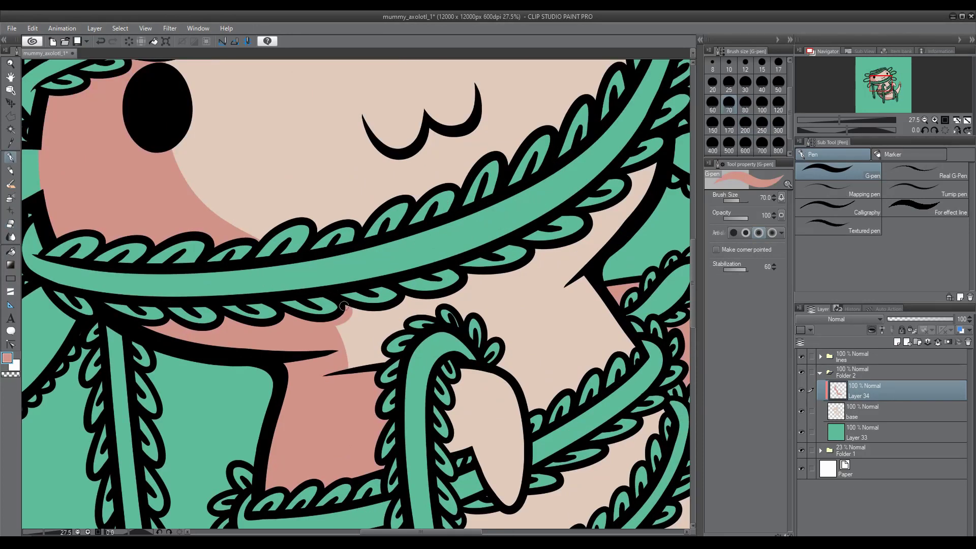
pyautogui.press('p')
pyautogui.scroll(-2, 454, 315)
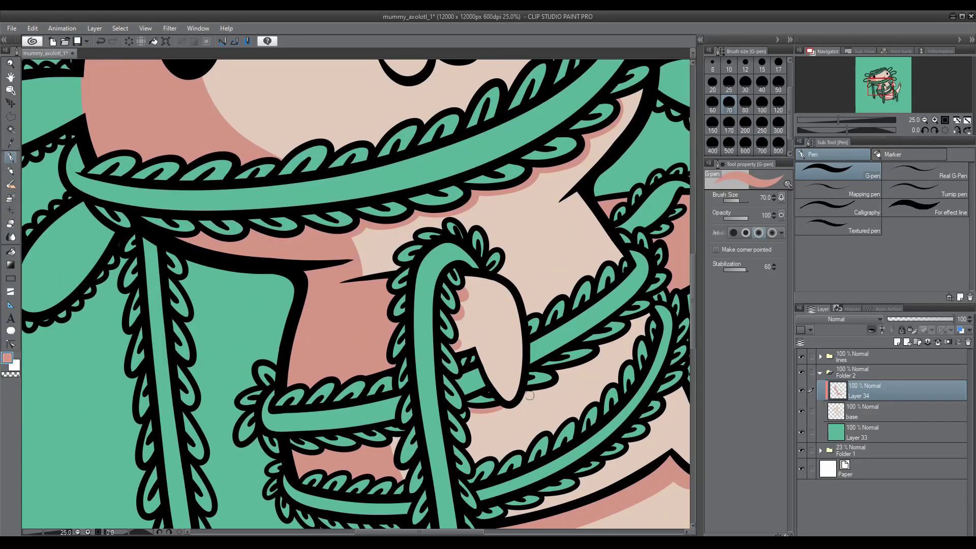
pyautogui.moveTo(529, 395); pyautogui.dragTo(251, 129)
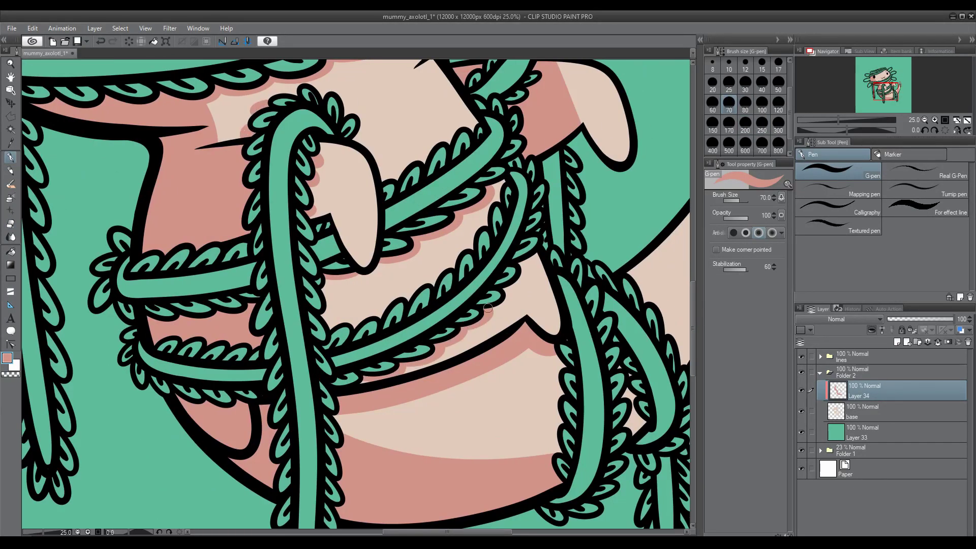
# Paint dusty pink cast shadows on the forehead along the lower ruffles of the head ribbon
pyautogui.scroll(-4, 672, 259)
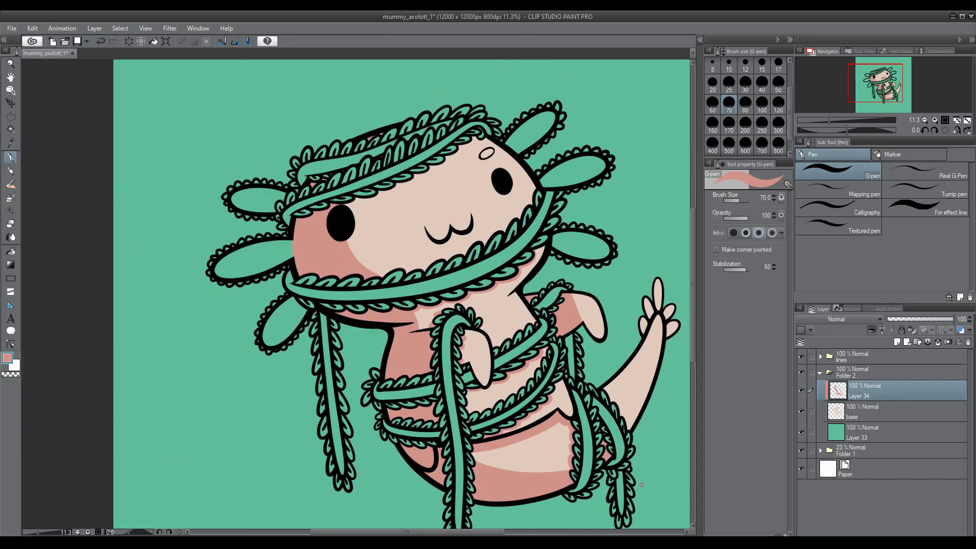
pyautogui.scroll(3, 354, 214)
pyautogui.moveTo(353, 214); pyautogui.dragTo(460, 166)
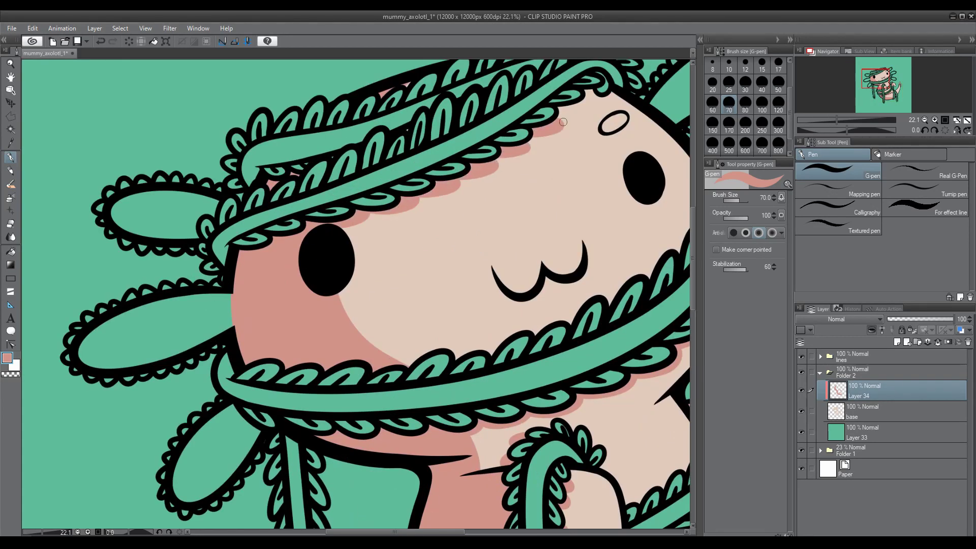
# On a new clipped layer, colour the small oval mark above the far eye dusty pink
pyautogui.scroll(-3, 282, 180)
pyautogui.click(897, 341)
pyautogui.scroll(3, 447, 284)
pyautogui.scroll(-3, 661, 351)
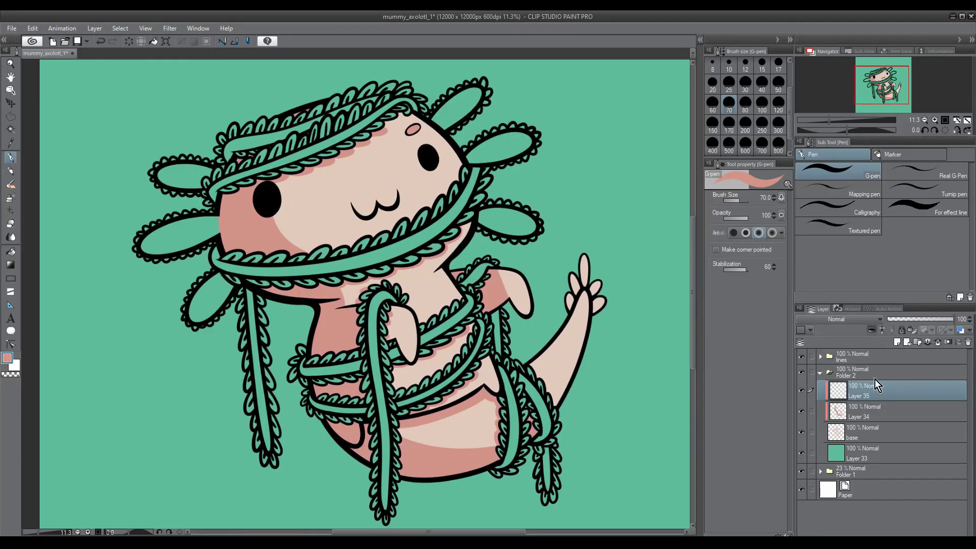
# On a new layer, paint the uppermost far-side gill red with the G-pen at size 200
pyautogui.click(897, 342)
pyautogui.click(457, 432)
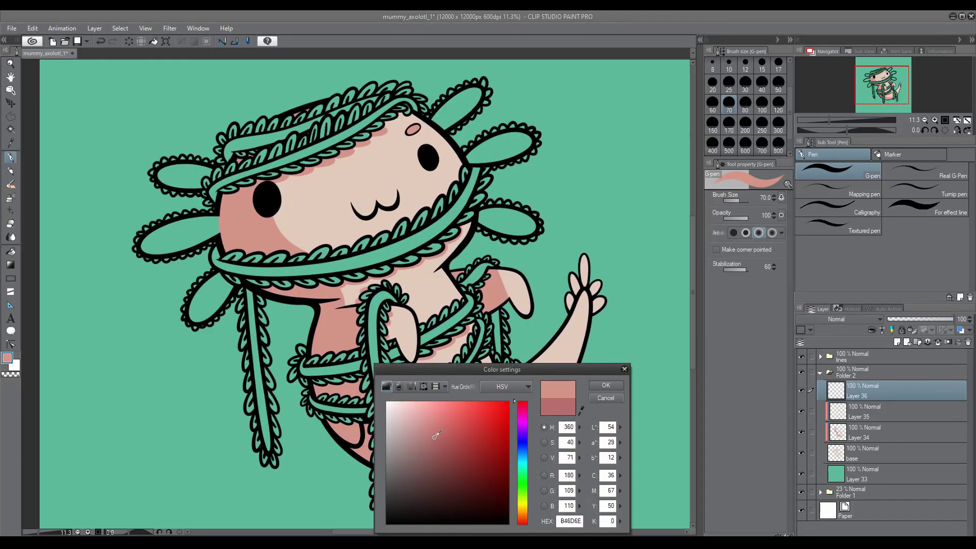
pyautogui.press('Return')
pyautogui.scroll(2, 457, 203)
pyautogui.click(745, 122)
pyautogui.moveTo(447, 188); pyautogui.dragTo(483, 158)
pyautogui.click(427, 397)
pyautogui.press('Return')
pyautogui.scroll(2, 454, 167)
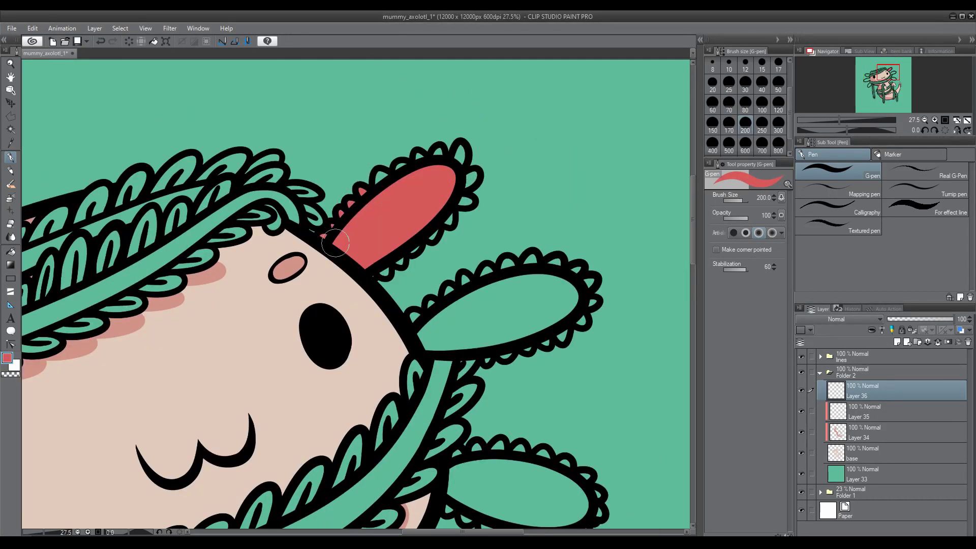
# Fill the remaining gills and their scalloped edges on both sides of the head with the same red
pyautogui.moveTo(379, 272)
pyautogui.mouseDown()
pyautogui.moveTo(509, 305)
pyautogui.moveTo(431, 300)
pyautogui.moveTo(534, 264)
pyautogui.moveTo(590, 305)
pyautogui.moveTo(509, 299)
pyautogui.mouseUp()
pyautogui.scroll(-4, 582, 316)
pyautogui.hscroll(-10, 508, 298)
pyautogui.moveTo(456, 437)
pyautogui.mouseDown()
pyautogui.moveTo(482, 375)
pyautogui.moveTo(417, 407)
pyautogui.mouseUp()
pyautogui.moveTo(329, 306)
pyautogui.mouseDown()
pyautogui.moveTo(376, 239)
pyautogui.moveTo(437, 218)
pyautogui.mouseUp()
# On a new clipped layer, paint light pink highlights along the upper parts of the three far-side gills
pyautogui.scroll(4, 470, 171)
pyautogui.moveTo(310, 277)
pyautogui.mouseDown()
pyautogui.moveTo(408, 265)
pyautogui.moveTo(316, 302)
pyautogui.mouseUp()
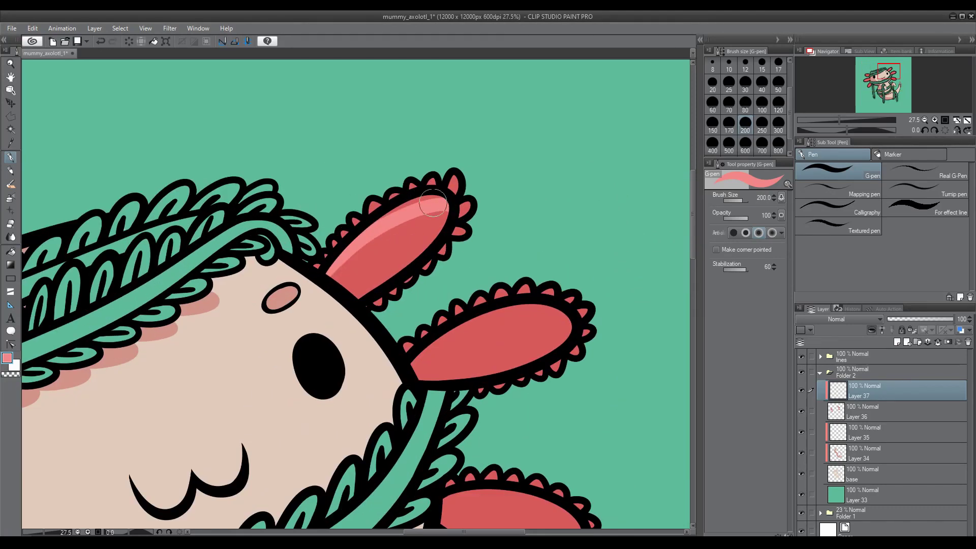
pyautogui.moveTo(433, 202)
pyautogui.mouseDown()
pyautogui.moveTo(461, 155)
pyautogui.moveTo(335, 273)
pyautogui.moveTo(447, 208)
pyautogui.mouseUp()
pyautogui.moveTo(567, 325)
pyautogui.mouseDown()
pyautogui.moveTo(427, 366)
pyautogui.moveTo(569, 310)
pyautogui.mouseUp()
pyautogui.scroll(-3, 508, 330)
pyautogui.moveTo(448, 356); pyautogui.dragTo(541, 377)
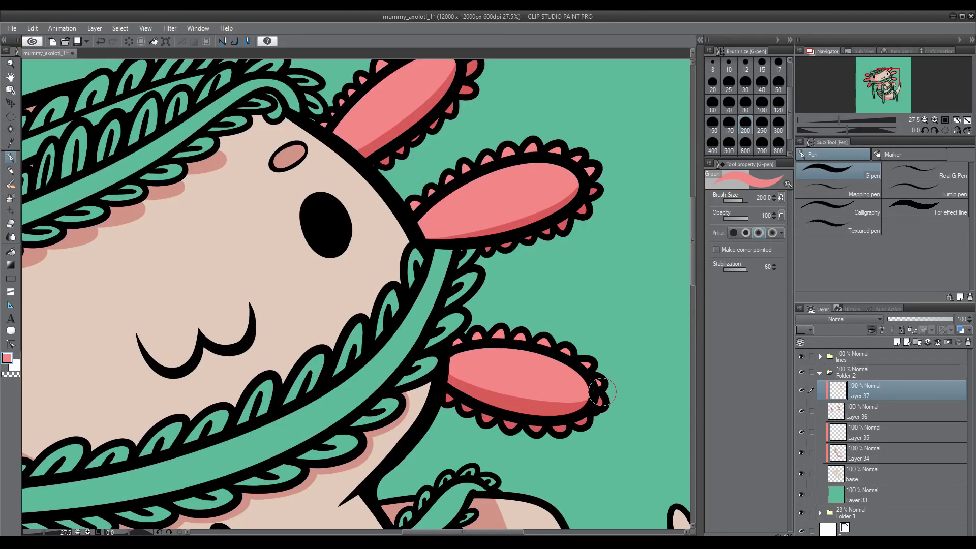
# On a new layer, paint red blush ovals on the cheeks beneath the eyes
pyautogui.scroll(-5, 602, 392)
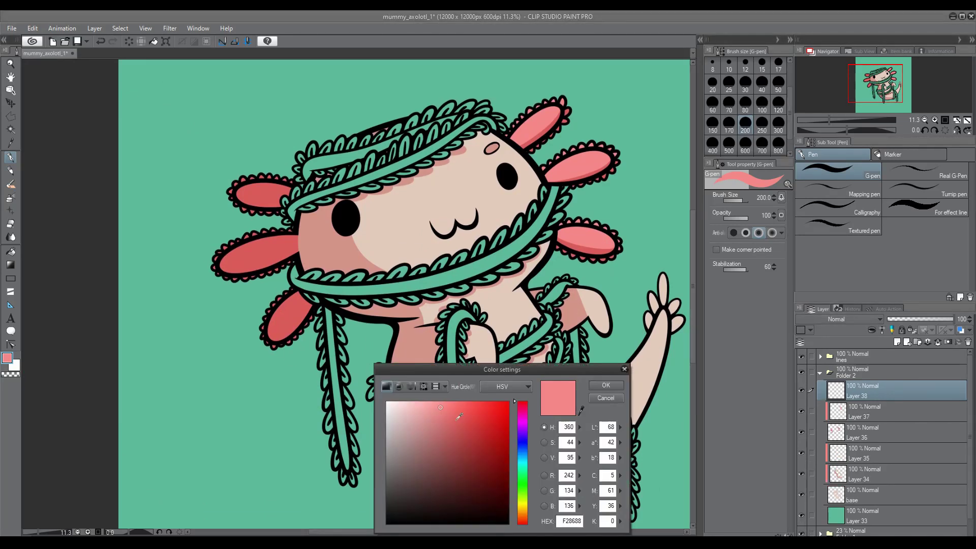
pyautogui.moveTo(509, 199); pyautogui.dragTo(523, 199)
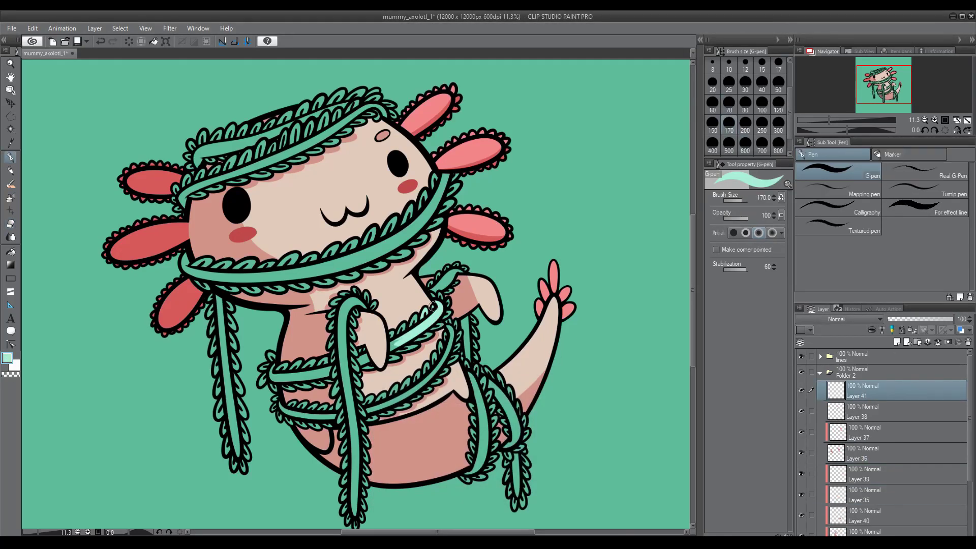
# Paint the far-arm ribbon, the far side of the torso ribbons and the outer tail ribbon pale mint at size 170
pyautogui.scroll(4, 425, 324)
pyautogui.moveTo(503, 244)
pyautogui.mouseDown()
pyautogui.moveTo(457, 168)
pyautogui.moveTo(539, 117)
pyautogui.mouseUp()
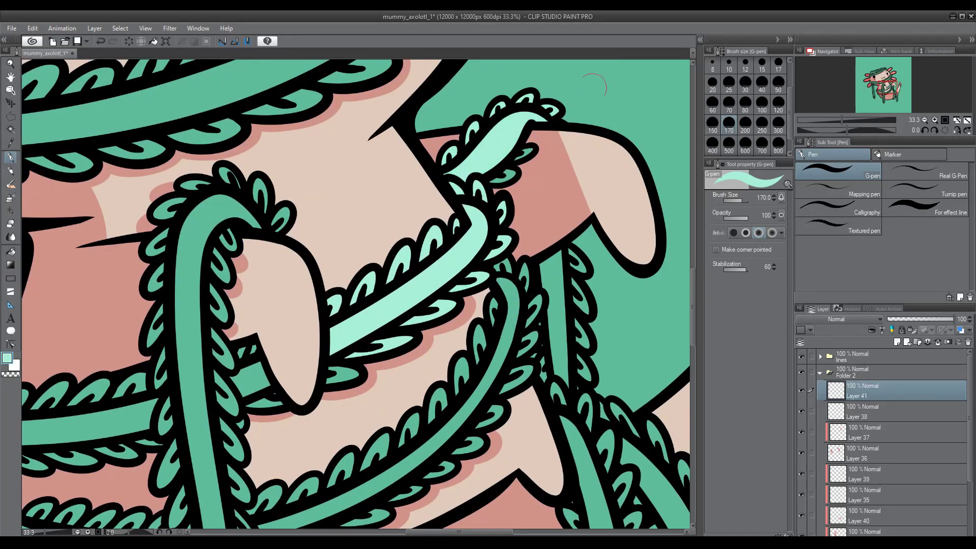
pyautogui.moveTo(503, 274)
pyautogui.mouseDown()
pyautogui.moveTo(513, 303)
pyautogui.moveTo(310, 519)
pyautogui.mouseUp()
pyautogui.moveTo(528, 265); pyautogui.dragTo(473, 422)
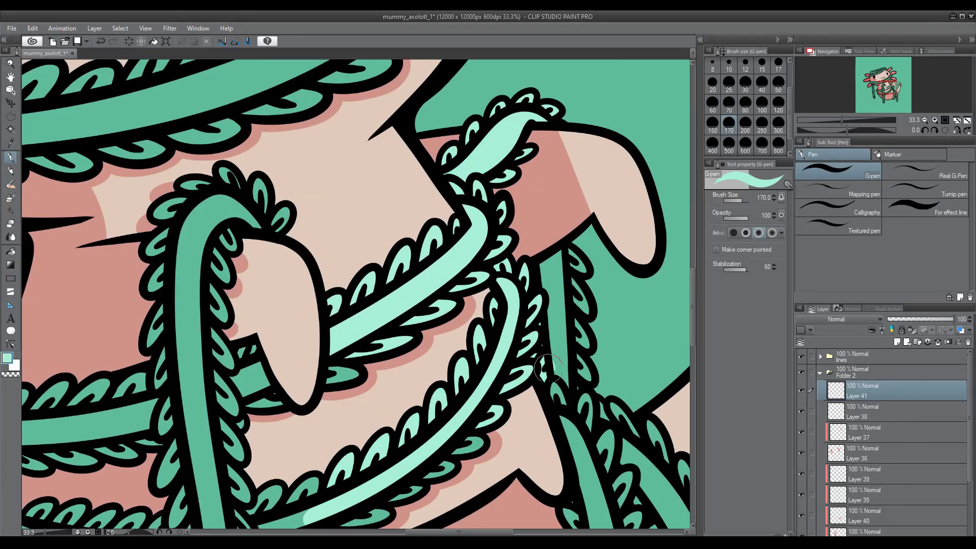
pyautogui.moveTo(559, 251)
pyautogui.mouseDown()
pyautogui.moveTo(570, 355)
pyautogui.moveTo(610, 508)
pyautogui.mouseUp()
pyautogui.moveTo(559, 407); pyautogui.dragTo(356, 244)
pyautogui.moveTo(453, 285); pyautogui.dragTo(488, 473)
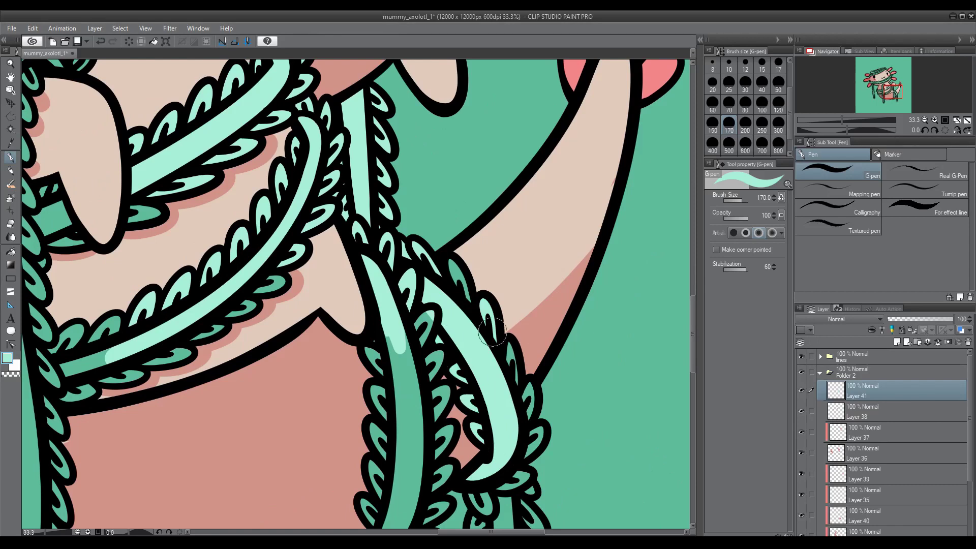
# Fill the ribbon around the hip and the short hanging end below the tail with pale mint
pyautogui.moveTo(407, 442); pyautogui.dragTo(387, 320)
pyautogui.moveTo(396, 524)
pyautogui.mouseDown()
pyautogui.moveTo(379, 335)
pyautogui.moveTo(376, 498)
pyautogui.mouseUp()
pyautogui.moveTo(448, 371); pyautogui.dragTo(450, 457)
pyautogui.moveTo(407, 407); pyautogui.dragTo(406, 252)
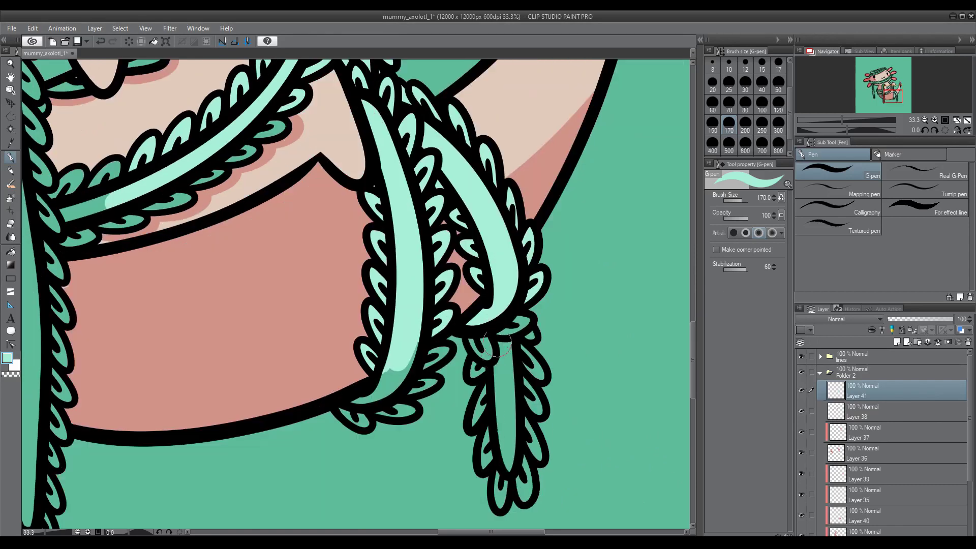
pyautogui.moveTo(503, 315)
pyautogui.mouseDown()
pyautogui.moveTo(526, 417)
pyautogui.moveTo(523, 501)
pyautogui.mouseUp()
pyautogui.moveTo(496, 468); pyautogui.dragTo(468, 330)
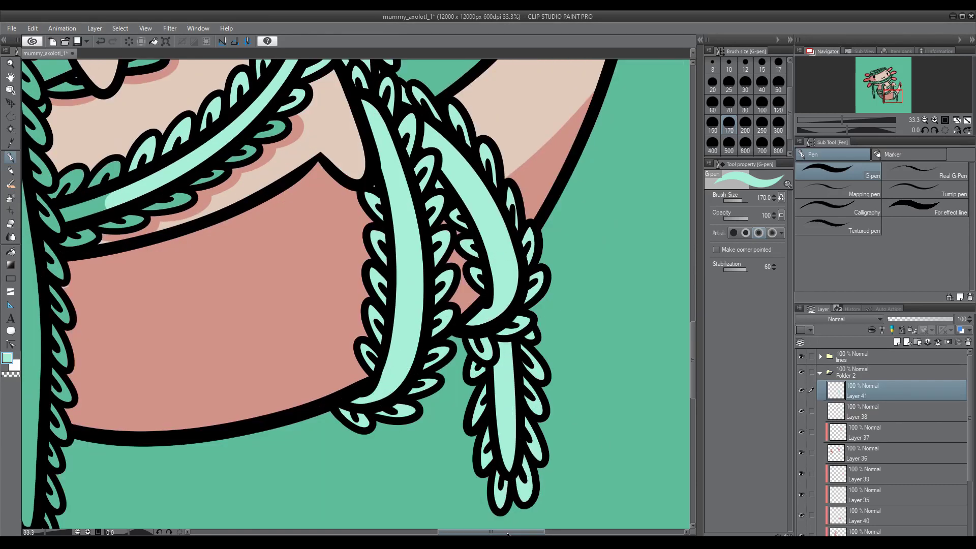
# Fill the long ribbon draped over the near arm, including its ruffles, with pale mint
pyautogui.moveTo(76, 237)
pyautogui.mouseDown()
pyautogui.moveTo(295, 409)
pyautogui.moveTo(262, 376)
pyautogui.mouseUp()
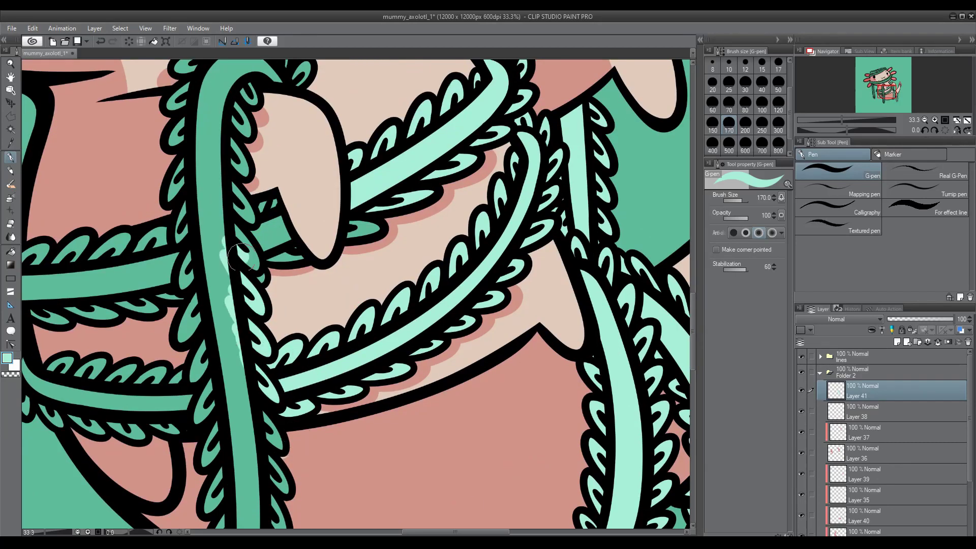
pyautogui.moveTo(237, 259)
pyautogui.mouseDown()
pyautogui.moveTo(267, 205)
pyautogui.moveTo(368, 221)
pyautogui.mouseUp()
pyautogui.moveTo(226, 373); pyautogui.dragTo(209, 66)
pyautogui.moveTo(387, 168); pyautogui.dragTo(386, 422)
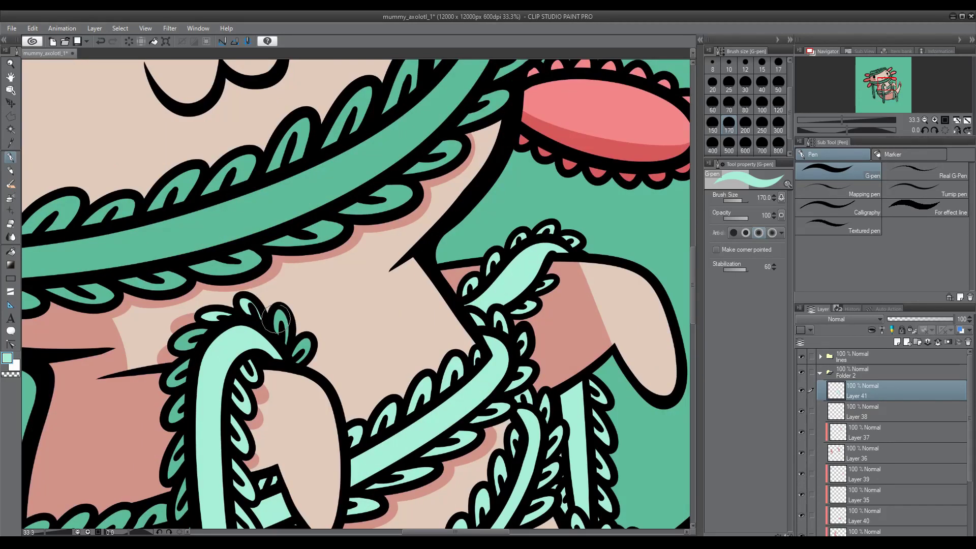
pyautogui.moveTo(186, 325); pyautogui.dragTo(181, 518)
pyautogui.moveTo(356, 457); pyautogui.dragTo(356, 153)
pyautogui.moveTo(267, 375)
pyautogui.mouseDown()
pyautogui.moveTo(267, 172)
pyautogui.moveTo(277, 305)
pyautogui.moveTo(214, 331)
pyautogui.moveTo(214, 173)
pyautogui.mouseUp()
pyautogui.moveTo(214, 173); pyautogui.dragTo(213, 463)
# Fill the near-side ends of both torso ribbons and their ruffles with pale mint
pyautogui.moveTo(196, 300)
pyautogui.mouseDown()
pyautogui.moveTo(183, 239)
pyautogui.moveTo(51, 226)
pyautogui.mouseUp()
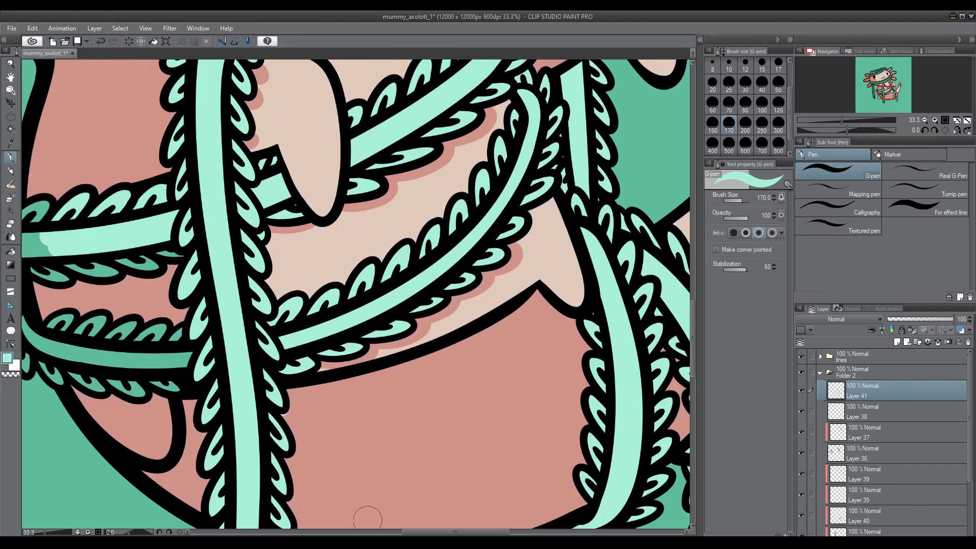
pyautogui.moveTo(366, 517); pyautogui.dragTo(615, 517)
pyautogui.moveTo(254, 173); pyautogui.dragTo(305, 216)
pyautogui.moveTo(234, 233); pyautogui.dragTo(355, 265)
pyautogui.moveTo(310, 325)
pyautogui.mouseDown()
pyautogui.moveTo(422, 332)
pyautogui.moveTo(310, 352)
pyautogui.moveTo(393, 380)
pyautogui.moveTo(320, 313)
pyautogui.moveTo(269, 310)
pyautogui.mouseUp()
# Fill the ribbon across the lower face from the far cheek towards the near side with pale mint
pyautogui.scroll(-5, 356, 294)
pyautogui.scroll(3, 417, 92)
pyautogui.moveTo(223, 237); pyautogui.dragTo(417, 92)
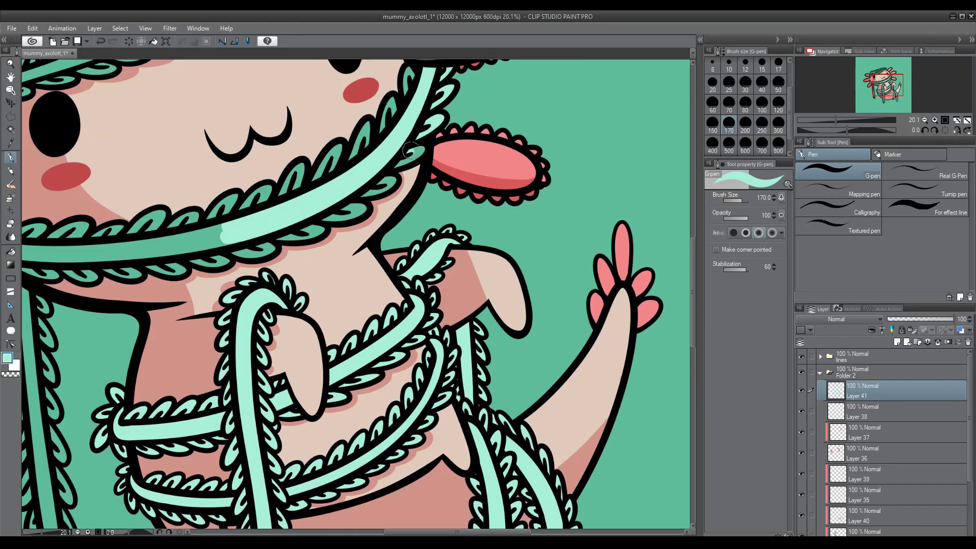
pyautogui.moveTo(410, 151)
pyautogui.mouseDown()
pyautogui.moveTo(361, 206)
pyautogui.moveTo(366, 144)
pyautogui.moveTo(219, 359)
pyautogui.mouseUp()
pyautogui.moveTo(305, 262)
pyautogui.mouseDown()
pyautogui.moveTo(206, 317)
pyautogui.moveTo(122, 345)
pyautogui.mouseUp()
pyautogui.press('e')
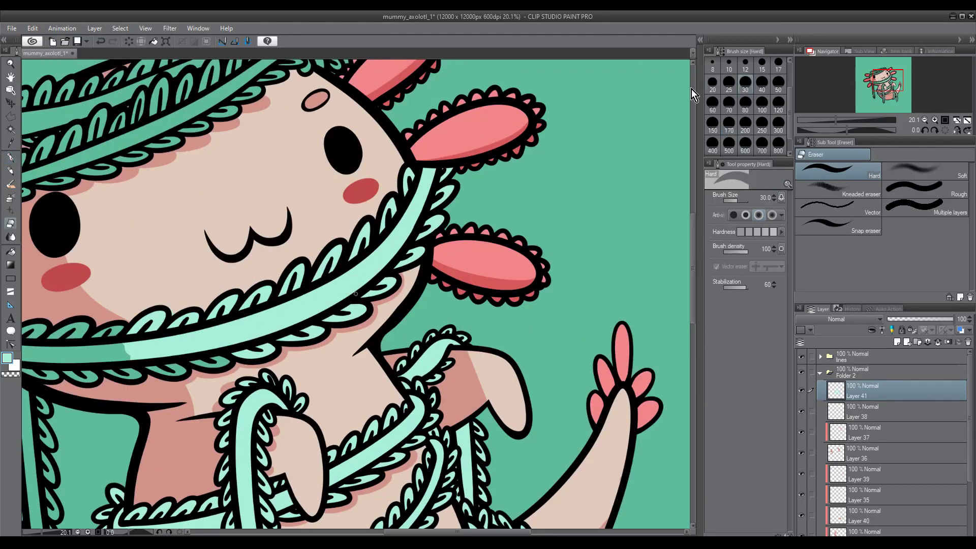
pyautogui.press('p')
# Fill the near end of the face ribbon and the long ribbon hanging from it with pale mint
pyautogui.moveTo(356, 294); pyautogui.dragTo(646, 295)
pyautogui.moveTo(421, 351); pyautogui.dragTo(305, 358)
pyautogui.moveTo(356, 325)
pyautogui.mouseDown()
pyautogui.moveTo(244, 355)
pyautogui.moveTo(262, 325)
pyautogui.mouseUp()
pyautogui.moveTo(350, 376)
pyautogui.mouseDown()
pyautogui.moveTo(269, 366)
pyautogui.moveTo(333, 526)
pyautogui.moveTo(333, 272)
pyautogui.mouseUp()
pyautogui.moveTo(358, 351)
pyautogui.mouseDown()
pyautogui.moveTo(351, 300)
pyautogui.moveTo(297, 163)
pyautogui.mouseUp()
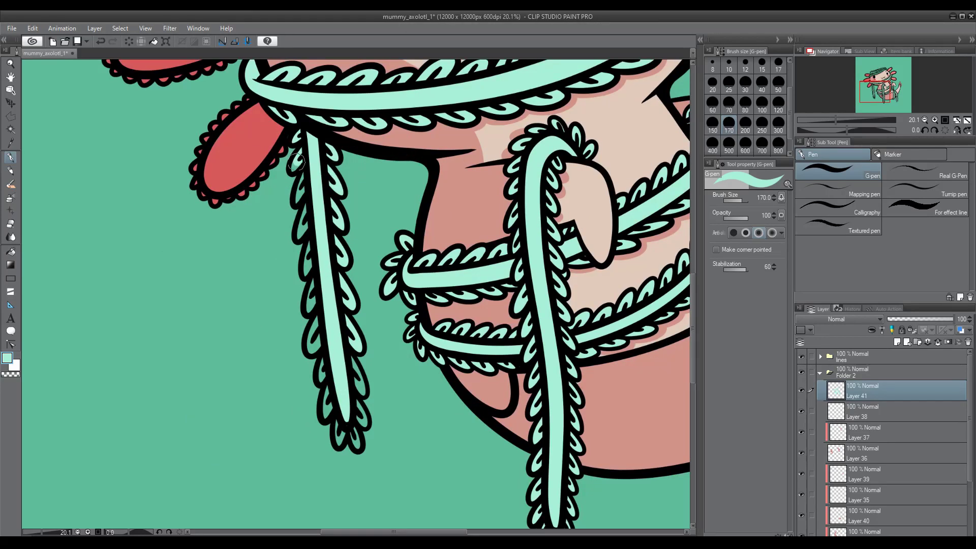
# Fill the wrapped head ribbons and their lace ruffles with pale mint
pyautogui.moveTo(696, 350); pyautogui.dragTo(696, 263)
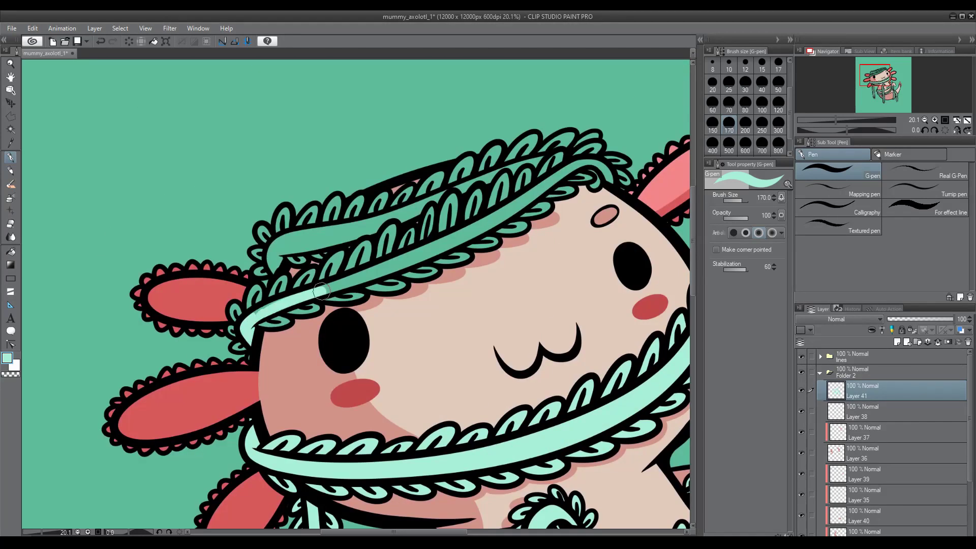
pyautogui.moveTo(609, 168); pyautogui.dragTo(523, 203)
pyautogui.moveTo(620, 145); pyautogui.dragTo(442, 223)
pyautogui.moveTo(523, 145)
pyautogui.mouseDown()
pyautogui.moveTo(438, 213)
pyautogui.moveTo(275, 265)
pyautogui.moveTo(382, 239)
pyautogui.moveTo(404, 192)
pyautogui.moveTo(297, 231)
pyautogui.mouseUp()
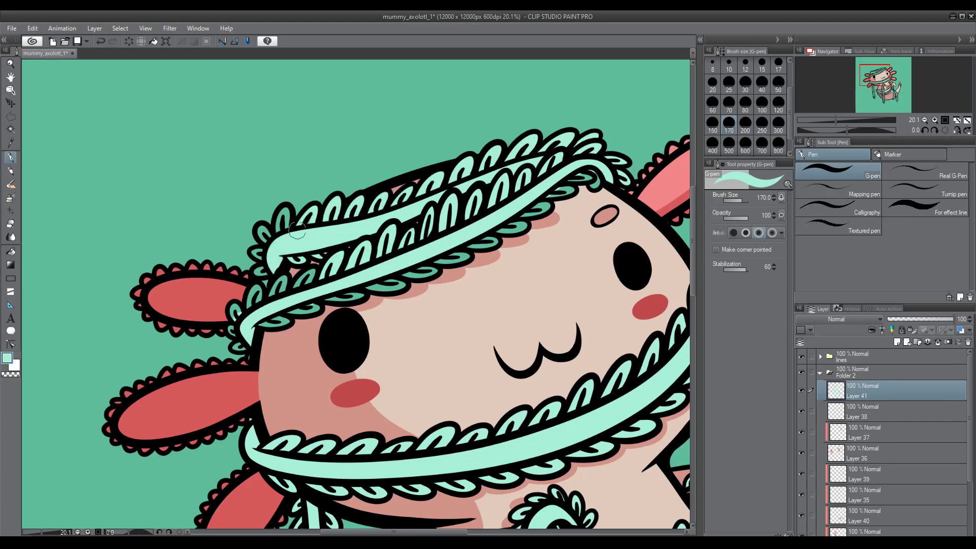
pyautogui.moveTo(279, 279)
pyautogui.mouseDown()
pyautogui.moveTo(320, 297)
pyautogui.moveTo(416, 264)
pyautogui.mouseUp()
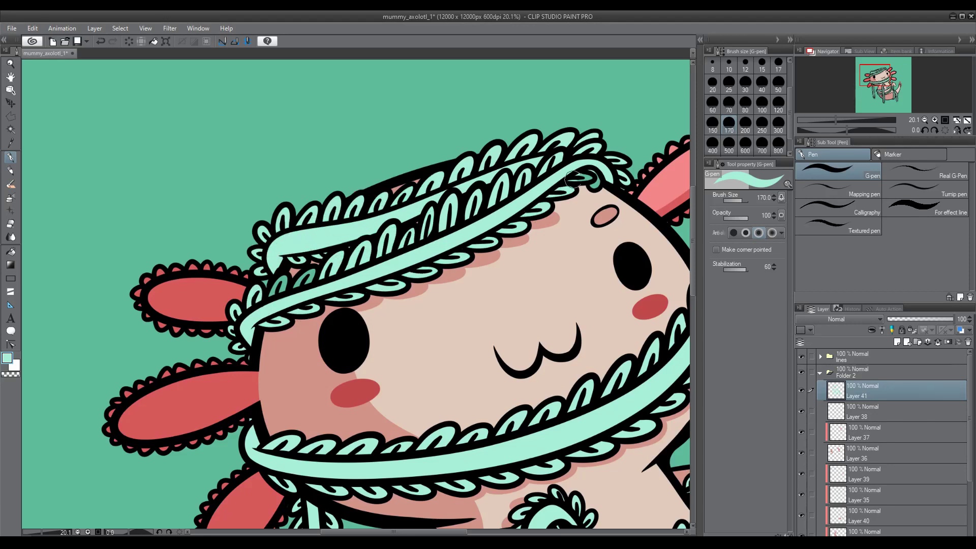
# On a new clipped layer, recolour all the ribbons leaf green with the G-pen at size 700
pyautogui.hotkey('ctrl', '0')
pyautogui.click(897, 342)
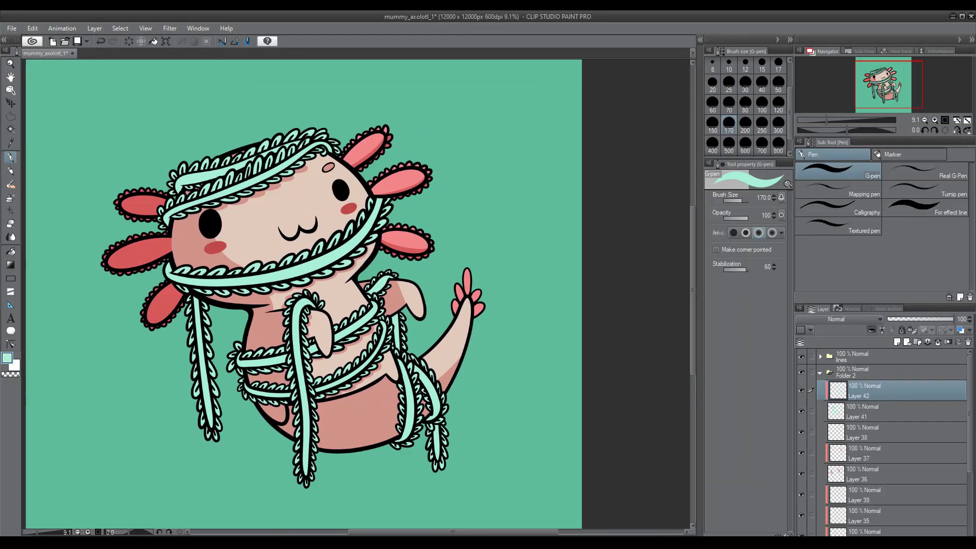
pyautogui.click(762, 147)
pyautogui.click(8, 358)
pyautogui.click(617, 378)
pyautogui.moveTo(194, 163)
pyautogui.mouseDown()
pyautogui.moveTo(330, 239)
pyautogui.moveTo(305, 355)
pyautogui.moveTo(380, 418)
pyautogui.mouseUp()
# On another clipped layer, shade the near-side ends of the torso ribbons dark green, using brush size 100
pyautogui.click(897, 342)
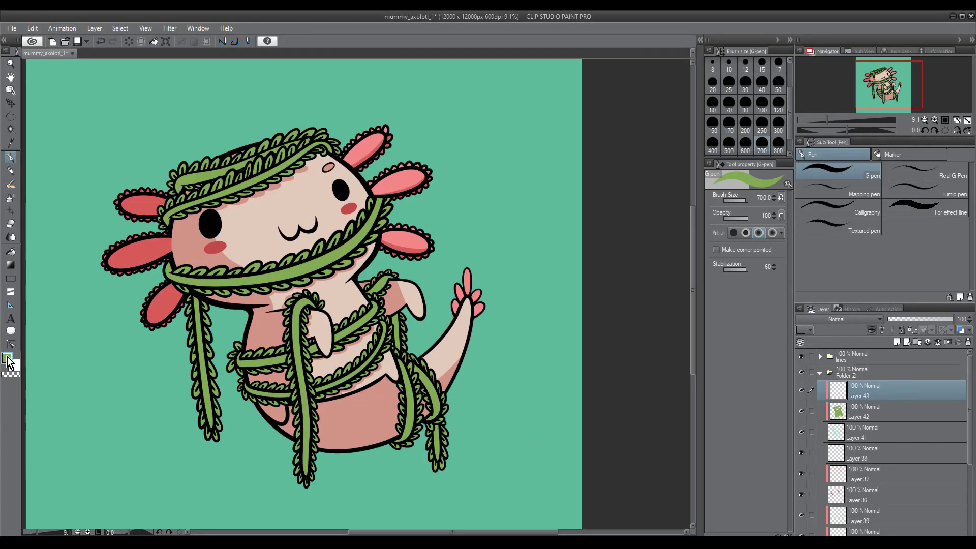
pyautogui.click(7, 358)
pyautogui.click(488, 447)
pyautogui.click(617, 378)
pyautogui.scroll(3, 379, 326)
pyautogui.click(745, 102)
pyautogui.moveTo(318, 344); pyautogui.dragTo(305, 357)
pyautogui.moveTo(226, 399); pyautogui.dragTo(546, 401)
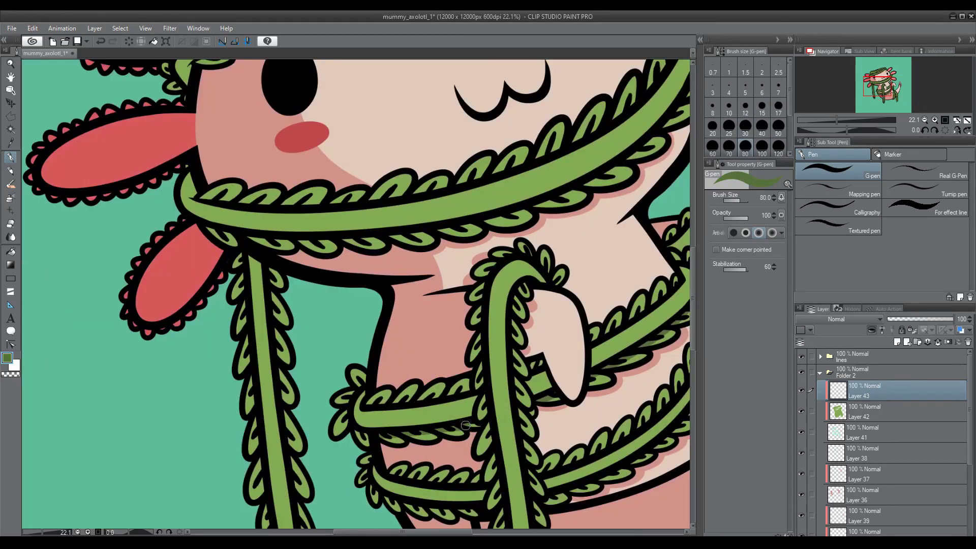
pyautogui.moveTo(478, 427)
pyautogui.mouseDown()
pyautogui.moveTo(355, 406)
pyautogui.moveTo(473, 402)
pyautogui.moveTo(365, 402)
pyautogui.mouseUp()
pyautogui.click(761, 148)
pyautogui.moveTo(350, 412)
pyautogui.mouseDown()
pyautogui.moveTo(363, 440)
pyautogui.moveTo(480, 495)
pyautogui.mouseUp()
pyautogui.moveTo(480, 495); pyautogui.dragTo(234, 343)
# Paint dark green shading along the hip and tail ribbons and the long ribbon draped over the near arm
pyautogui.moveTo(490, 243)
pyautogui.mouseDown()
pyautogui.moveTo(457, 189)
pyautogui.moveTo(431, 362)
pyautogui.mouseUp()
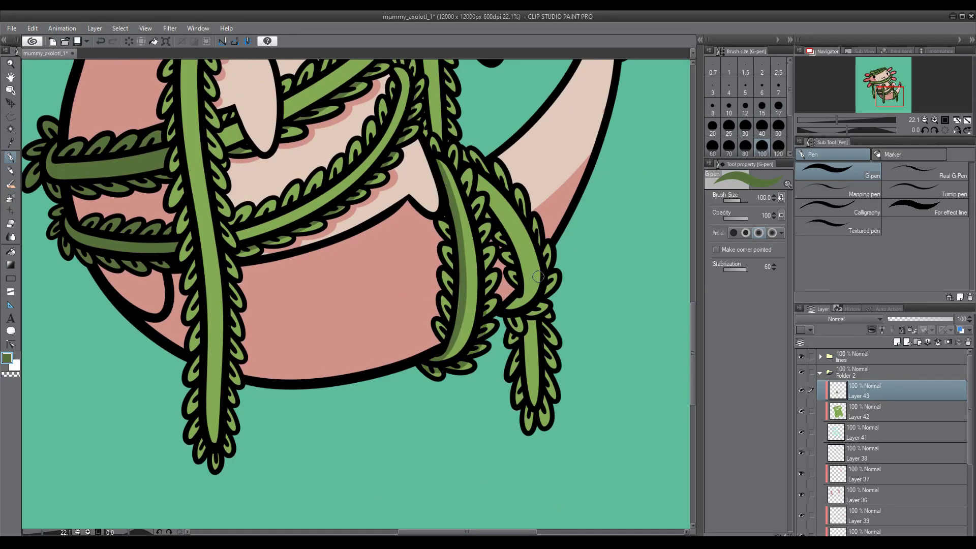
pyautogui.moveTo(210, 442); pyautogui.dragTo(193, 61)
pyautogui.moveTo(356, 203); pyautogui.dragTo(355, 381)
pyautogui.moveTo(180, 218); pyautogui.dragTo(180, 457)
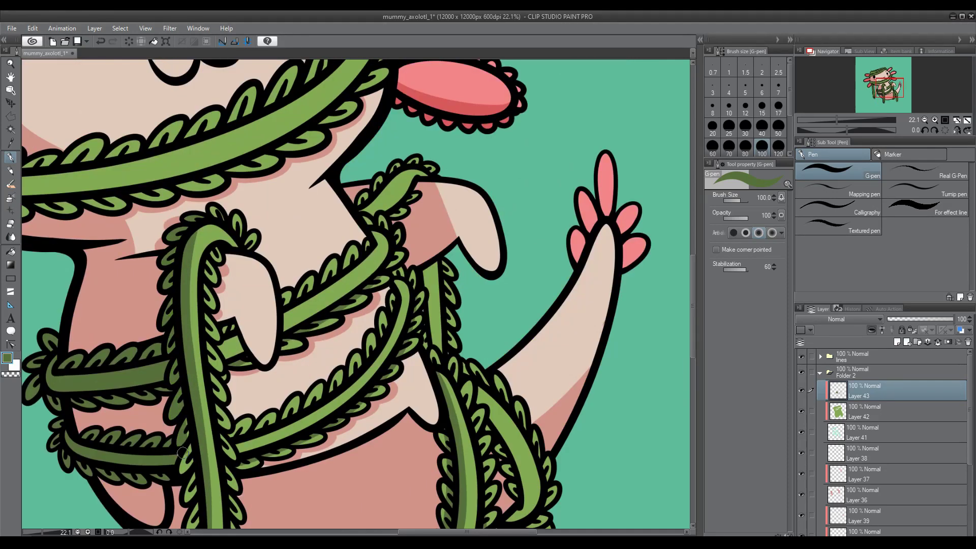
pyautogui.moveTo(355, 381); pyautogui.dragTo(356, 134)
pyautogui.moveTo(192, 309); pyautogui.dragTo(202, 390)
pyautogui.moveTo(202, 355); pyautogui.dragTo(202, 432)
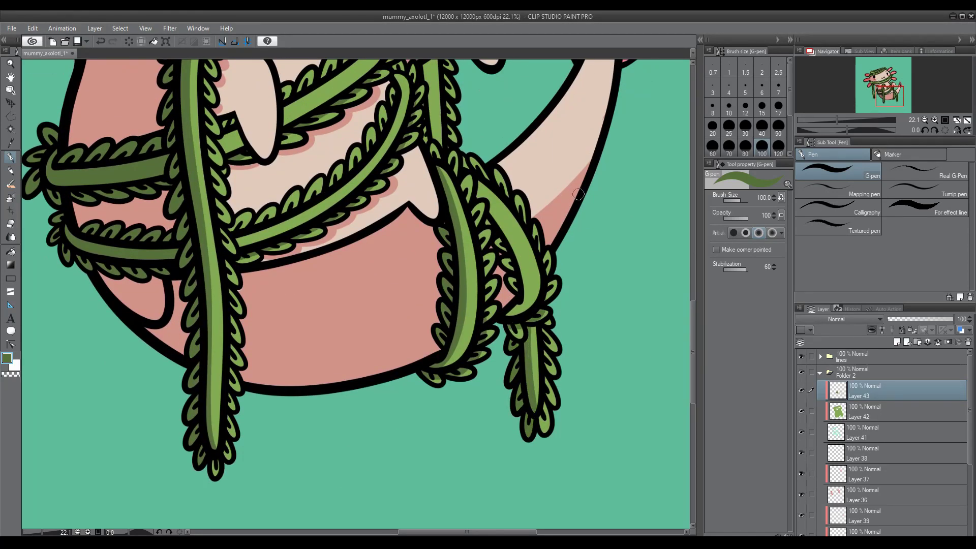
# Shade the far-side hanging ribbon, the far-arm ribbon and the torso ribbon piece behind the near arm dark green
pyautogui.moveTo(566, 136); pyautogui.dragTo(567, 218)
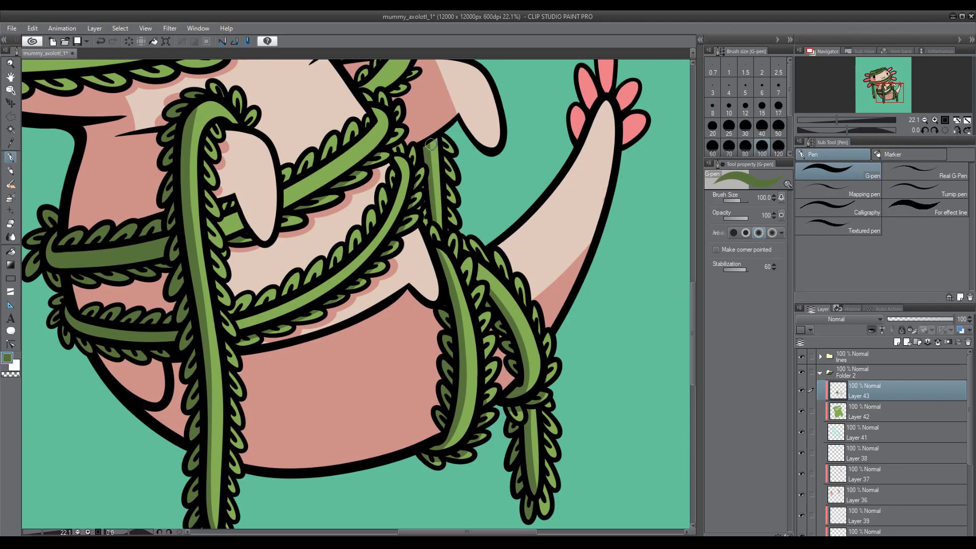
pyautogui.moveTo(430, 145); pyautogui.dragTo(431, 239)
pyautogui.moveTo(389, 153); pyautogui.dragTo(366, 172)
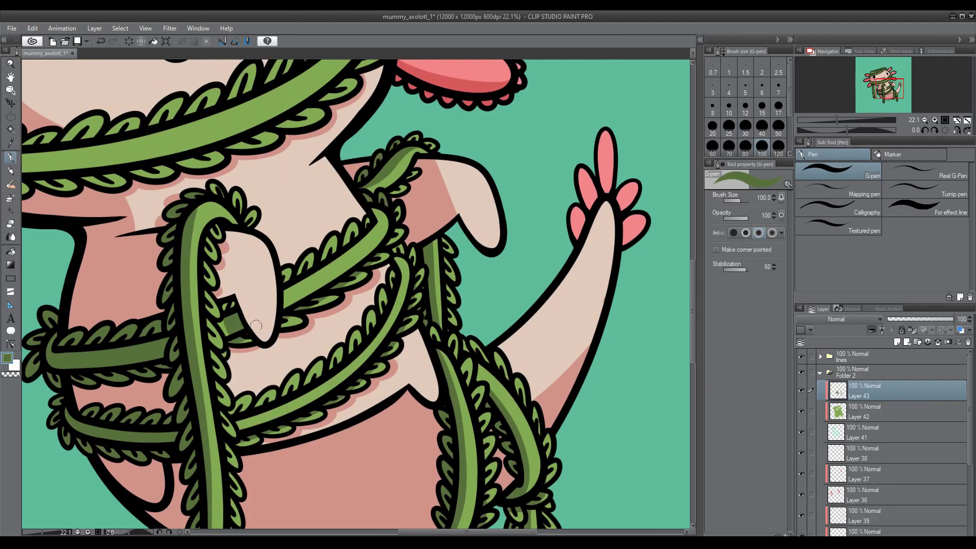
pyautogui.moveTo(256, 326); pyautogui.dragTo(464, 280)
# Shade the ribbon hanging from the head, the near end of the face ribbon and the head ribbons dark green
pyautogui.moveTo(180, 132); pyautogui.dragTo(168, 447)
pyautogui.moveTo(103, 81); pyautogui.dragTo(103, 279)
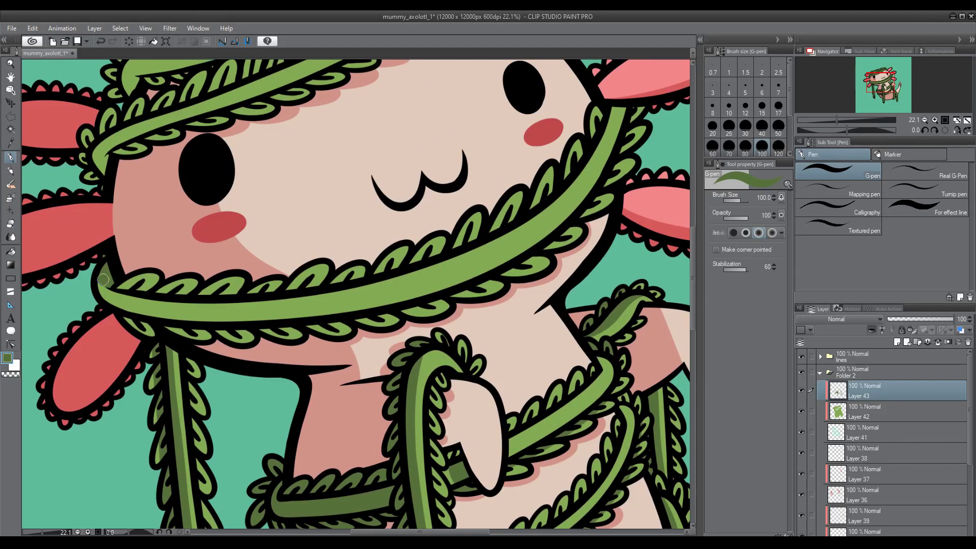
pyautogui.scroll(3, 103, 279)
pyautogui.moveTo(346, 177); pyautogui.dragTo(273, 207)
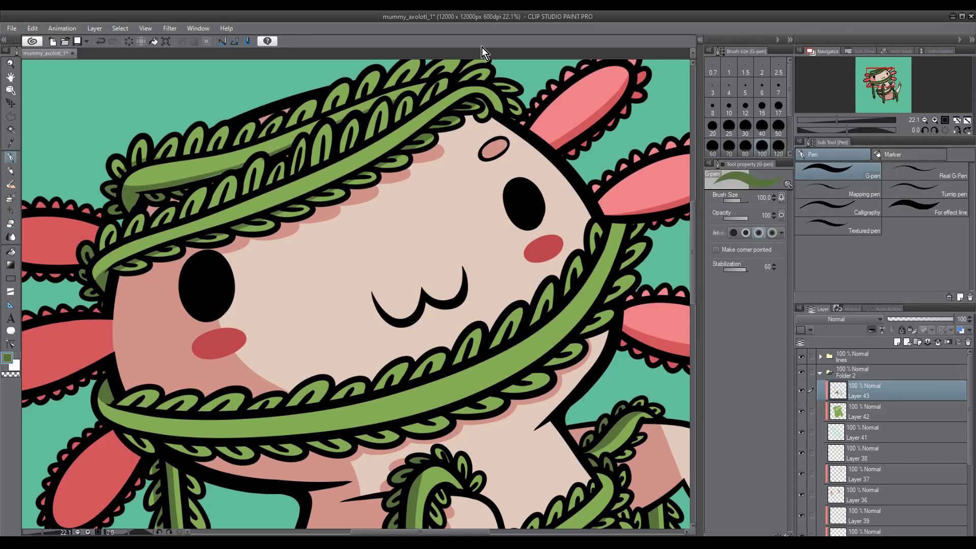
# Paint dark green shading along the underside of the face ribbon and its lower ruffles
pyautogui.scroll(-1, 160, 335)
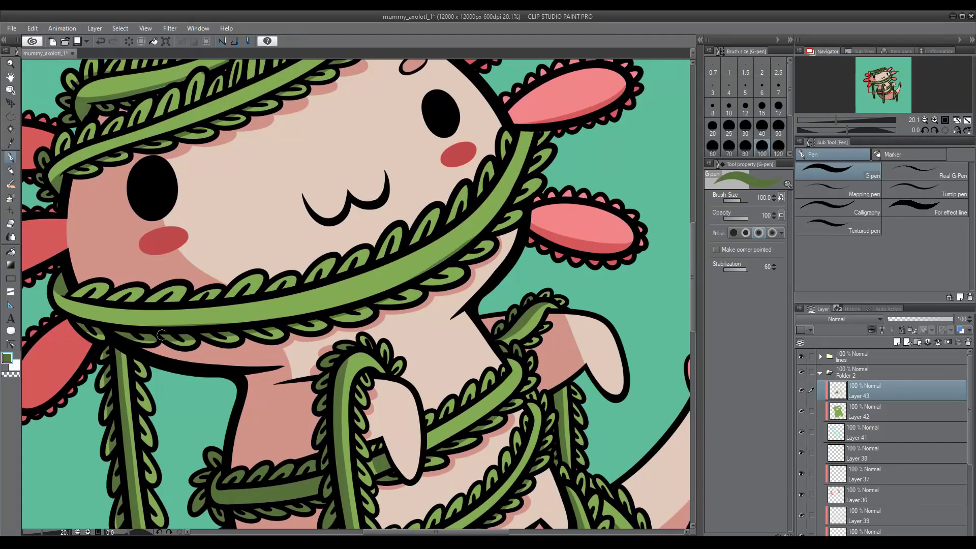
pyautogui.scroll(-1, 268, 279)
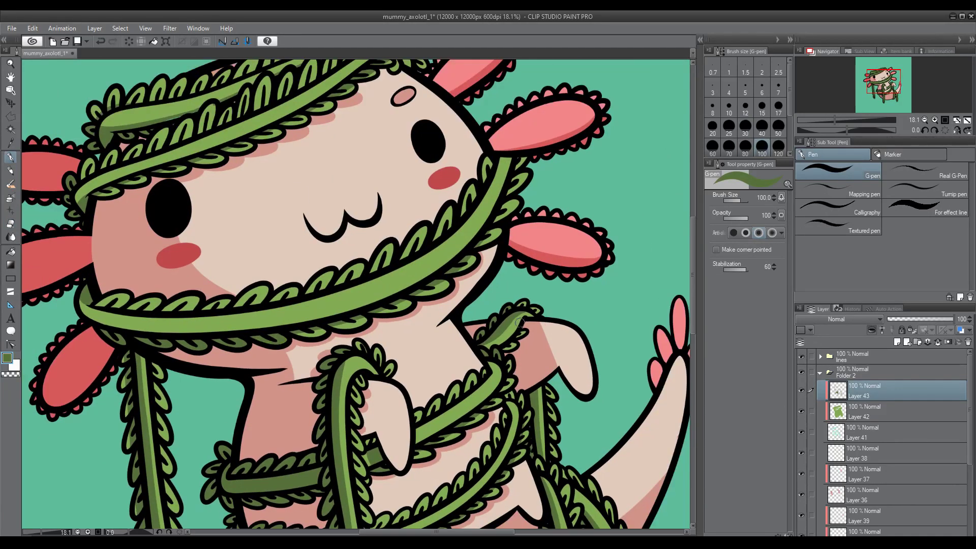
pyautogui.scroll(1, 434, 510)
pyautogui.scroll(-2, 435, 510)
# Touch up the lace ruffles of the head ribbons in green on Layer 41, and return to the shading on Layer 43
pyautogui.scroll(3, 355, 294)
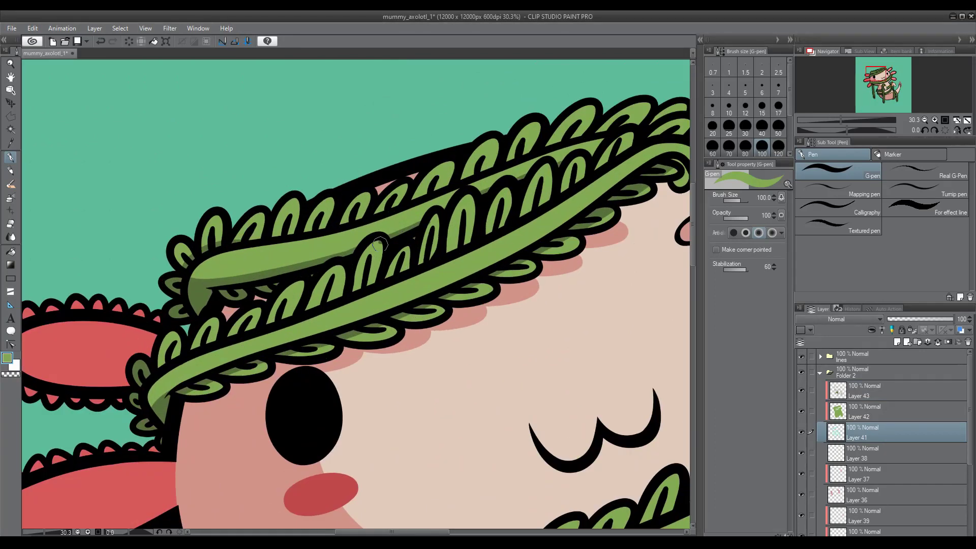
pyautogui.scroll(-5, 694, 260)
pyautogui.moveTo(407, 529); pyautogui.dragTo(377, 533)
pyautogui.press('e')
pyautogui.scroll(5, 324, 209)
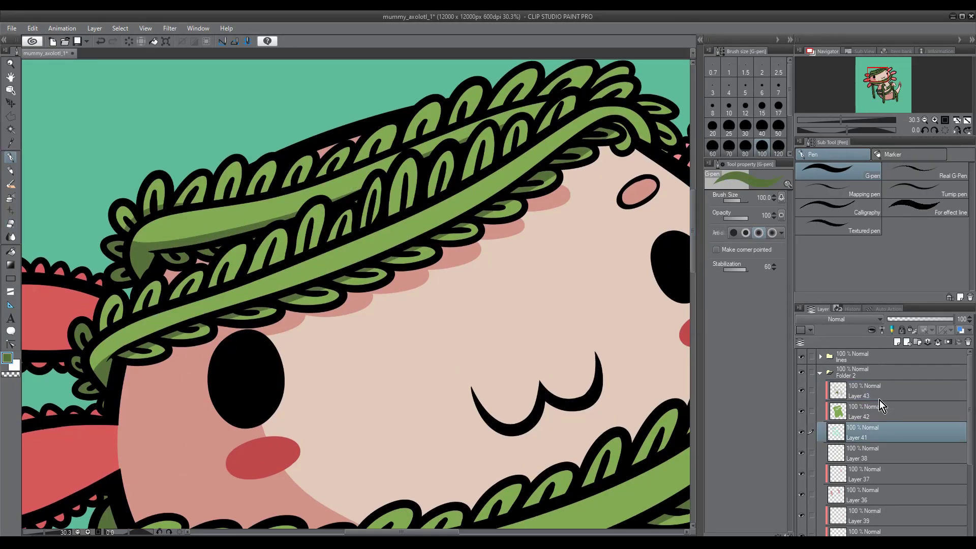
pyautogui.press('p')
pyautogui.scroll(-3, 690, 323)
pyautogui.scroll(-2, 355, 294)
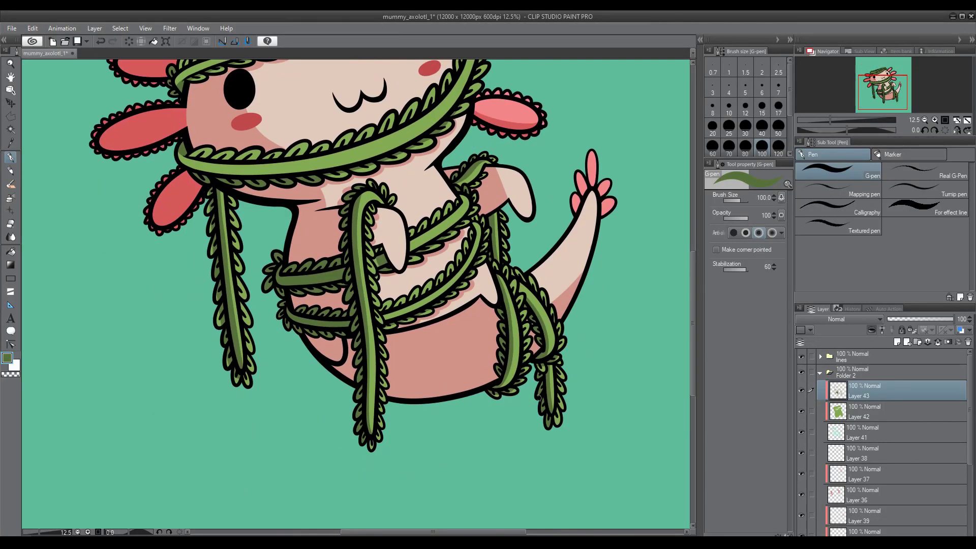
# Paint light green highlights along the torso and tail ribbons on a new Screen layer above the ribbon shading
pyautogui.scroll(1, 355, 295)
pyautogui.hotkey('ctrl', 'shift', 'n')
pyautogui.scroll(4, 448, 241)
pyautogui.moveTo(419, 315)
pyautogui.mouseDown()
pyautogui.moveTo(461, 256)
pyautogui.moveTo(417, 157)
pyautogui.mouseUp()
pyautogui.moveTo(417, 282); pyautogui.dragTo(491, 102)
pyautogui.moveTo(339, 342); pyautogui.dragTo(431, 260)
pyautogui.moveTo(315, 356); pyautogui.dragTo(457, 241)
pyautogui.moveTo(458, 305); pyautogui.dragTo(328, 265)
pyautogui.moveTo(368, 397); pyautogui.dragTo(319, 318)
# Clean up and extend the light green highlights on the head ribbons, and set their layer to Add at 47% opacity
pyautogui.press('e')
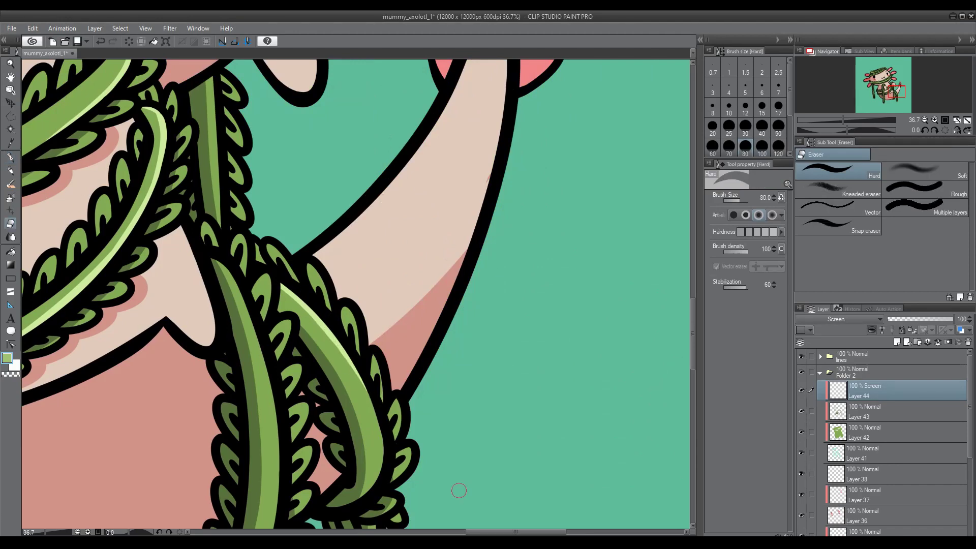
pyautogui.scroll(-3, 459, 490)
pyautogui.moveTo(356, 254); pyautogui.dragTo(487, 511)
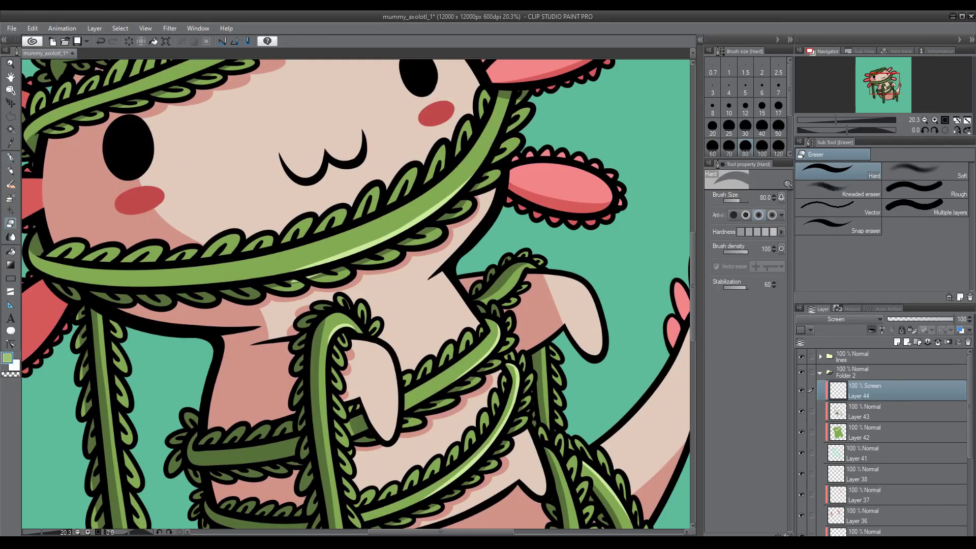
pyautogui.press('p')
pyautogui.scroll(5, 352, 265)
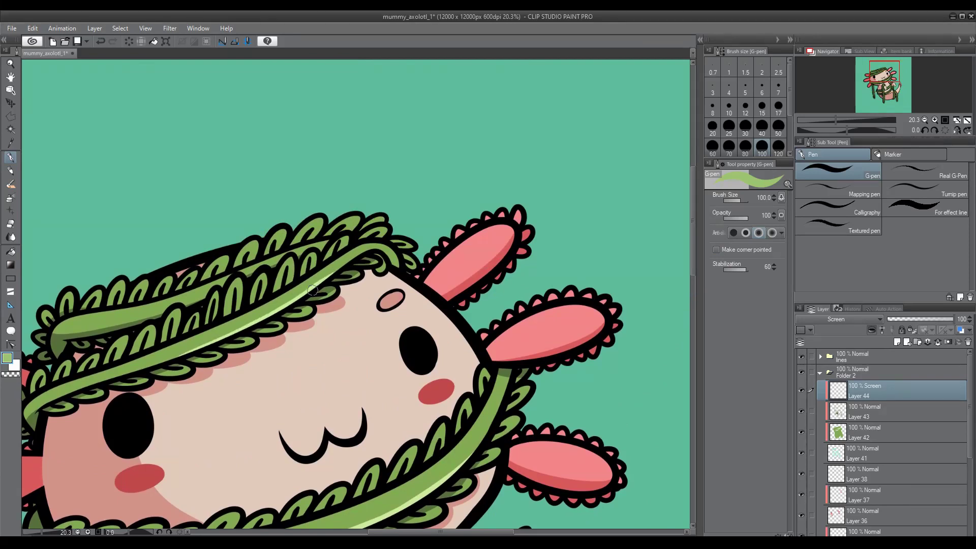
pyautogui.keyDown('ctrl'); pyautogui.keyDown('shift'); pyautogui.click(360, 251); pyautogui.keyUp('shift'); pyautogui.keyUp('ctrl')
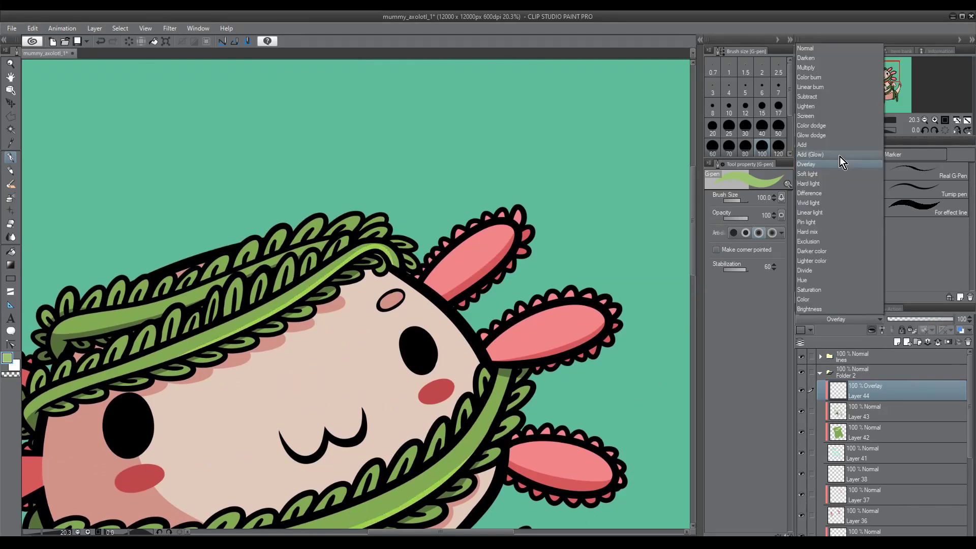
# Paint bright highlights along the head's edge and on both arms on a new layer set to Add
pyautogui.moveTo(559, 407); pyautogui.dragTo(481, 226)
pyautogui.click(894, 344)
pyautogui.click(836, 319)
pyautogui.click(830, 147)
pyautogui.moveTo(311, 94); pyautogui.dragTo(400, 184)
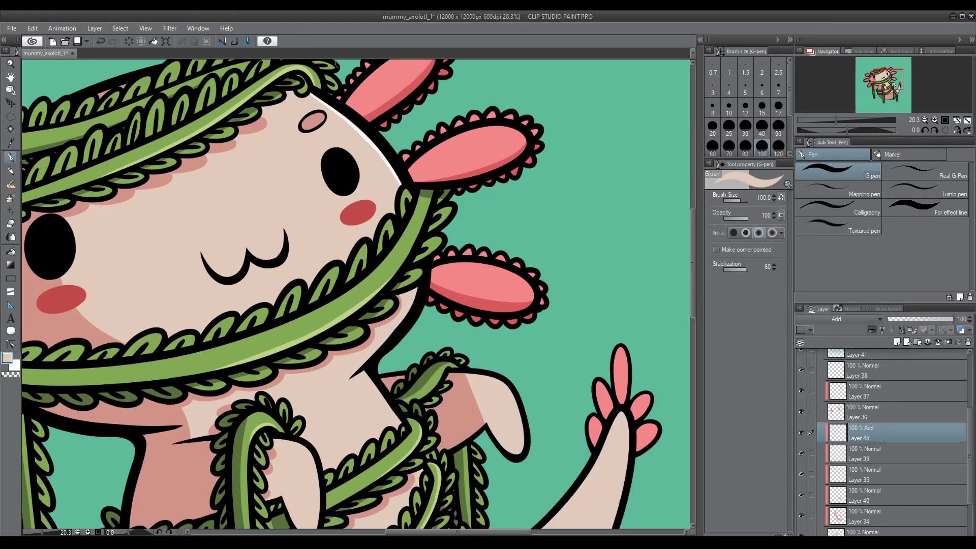
pyautogui.moveTo(508, 356); pyautogui.dragTo(356, 172)
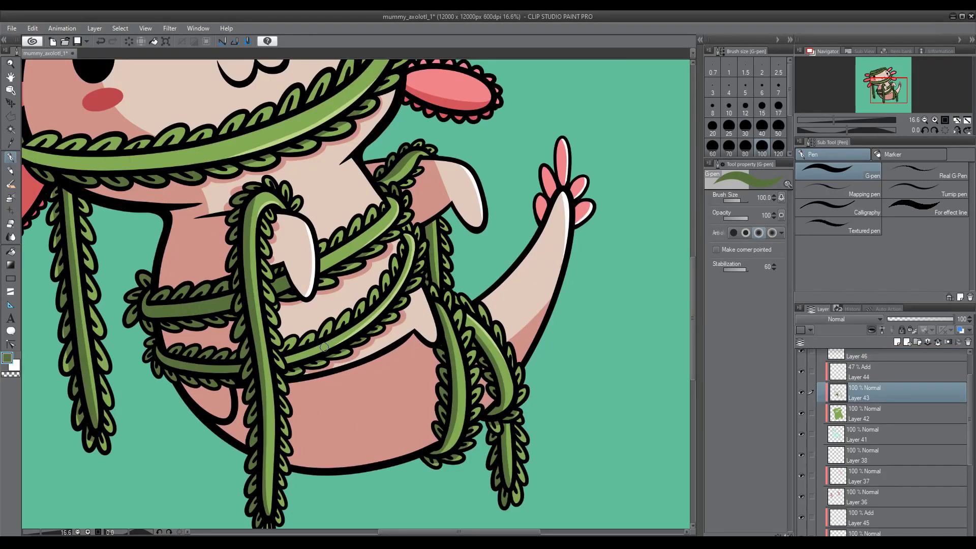
pyautogui.scroll(-4, 323, 347)
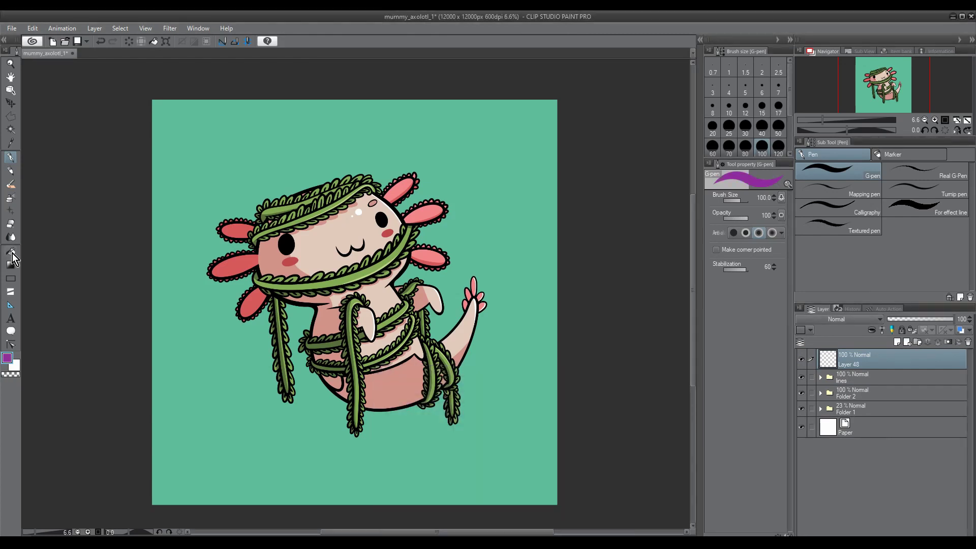
# Fill the new top layer with purple and set it to Screen at 39% opacity
pyautogui.click(10, 251)
pyautogui.click(355, 457)
pyautogui.click(854, 319)
pyautogui.click(883, 356)
pyautogui.moveTo(953, 319); pyautogui.dragTo(911, 319)
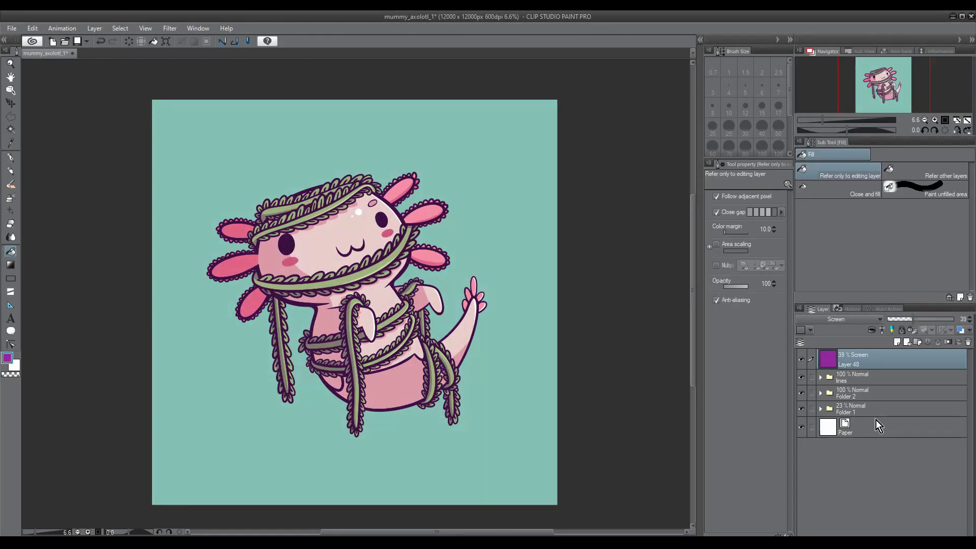
# Add a red-filled layer beneath the purple one in Screen mode at 42% opacity, and lower the purple layer to 22%
pyautogui.click(875, 393)
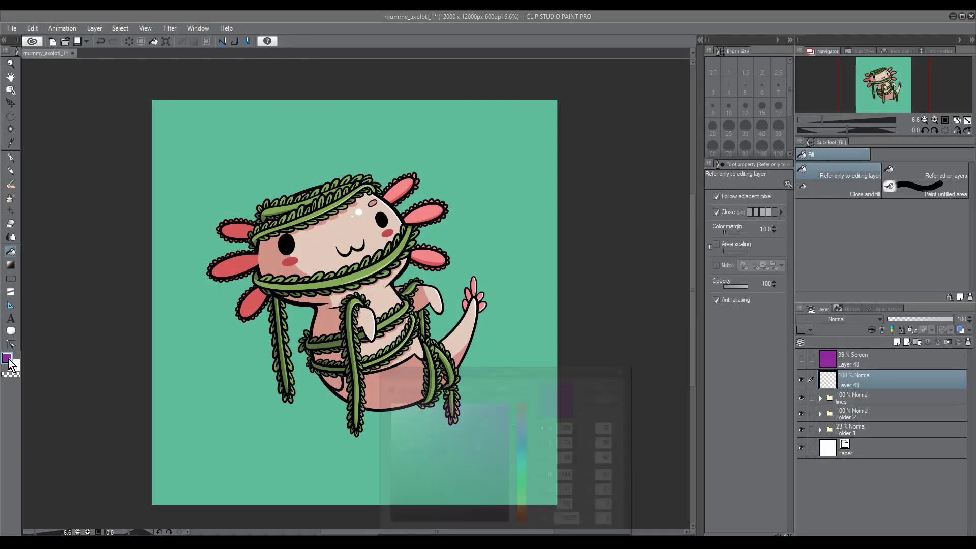
pyautogui.click(516, 363)
pyautogui.moveTo(953, 318); pyautogui.dragTo(921, 319)
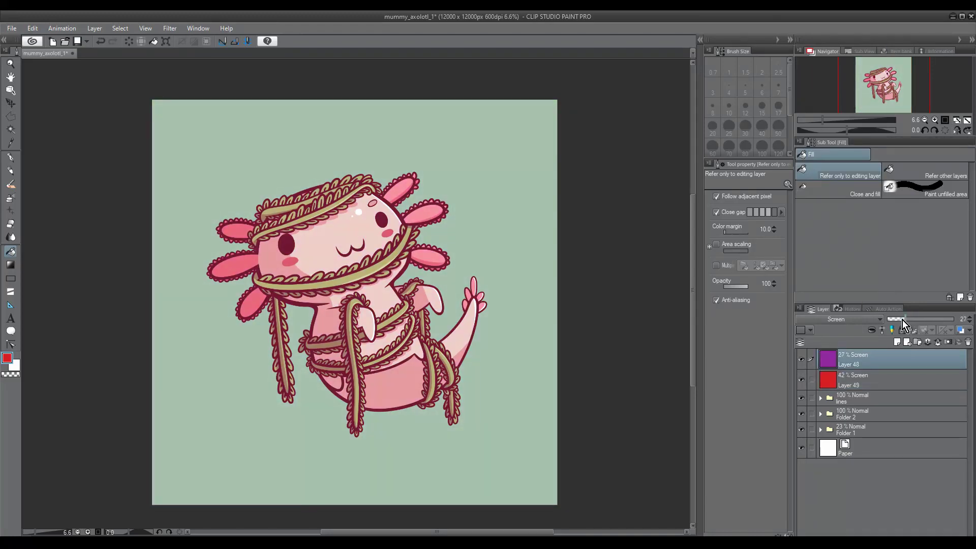
# Draw white skull-shaped bubbles on new layers above Folder 2, three beside the head and two beside the lower body
pyautogui.click(955, 413)
pyautogui.hotkey('ctrl', 'shift', 'n')
pyautogui.click(896, 342)
pyautogui.press('p')
pyautogui.scroll(2, 488, 178)
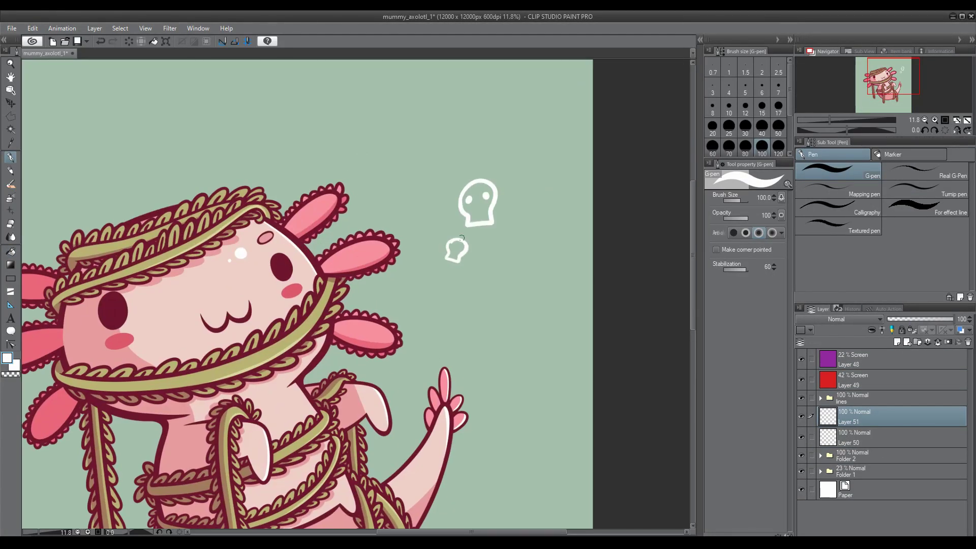
pyautogui.moveTo(174, 365)
pyautogui.mouseDown()
pyautogui.moveTo(185, 345)
pyautogui.moveTo(225, 337)
pyautogui.mouseUp()
pyautogui.scroll(-3, 226, 261)
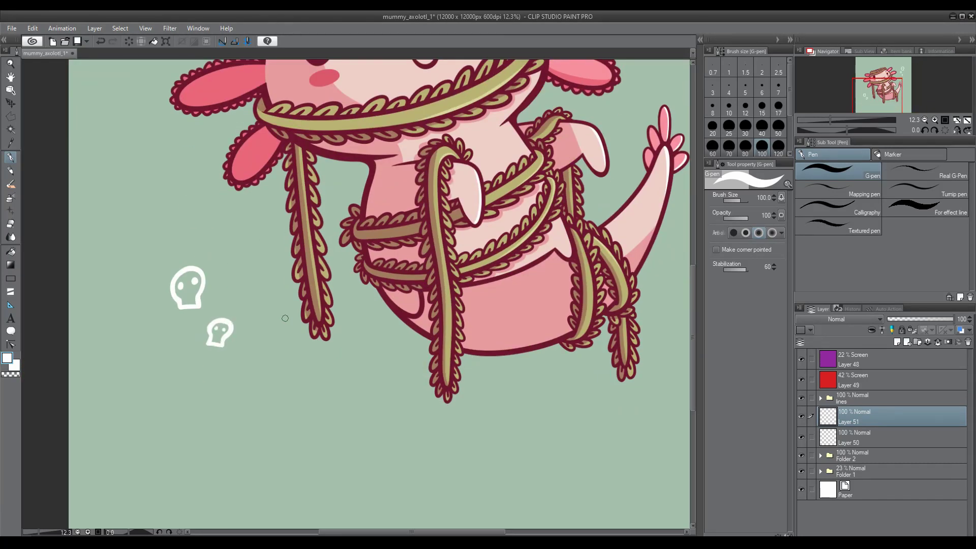
# Clean up the skull outlines with the eraser and scatter small white dots around both skull groups
pyautogui.press('e')
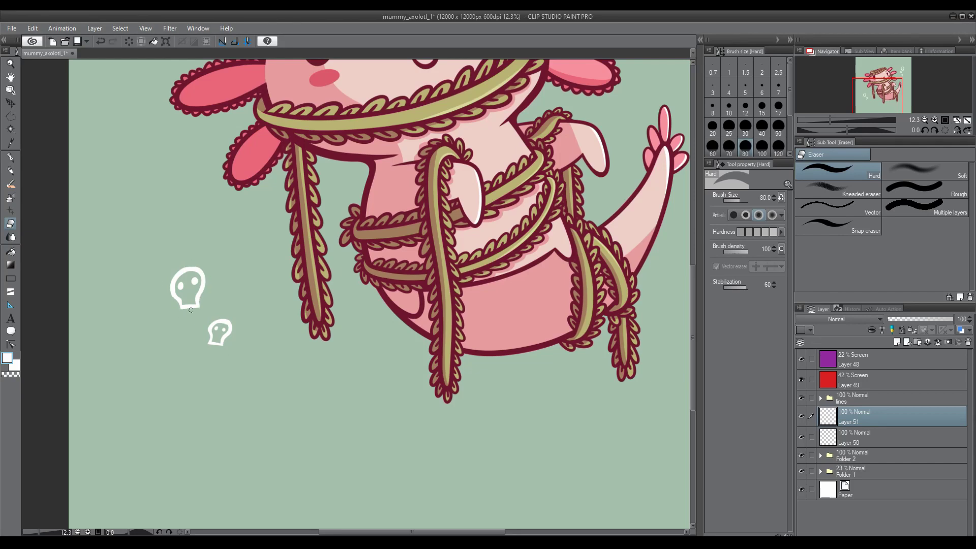
pyautogui.scroll(5, 576, 165)
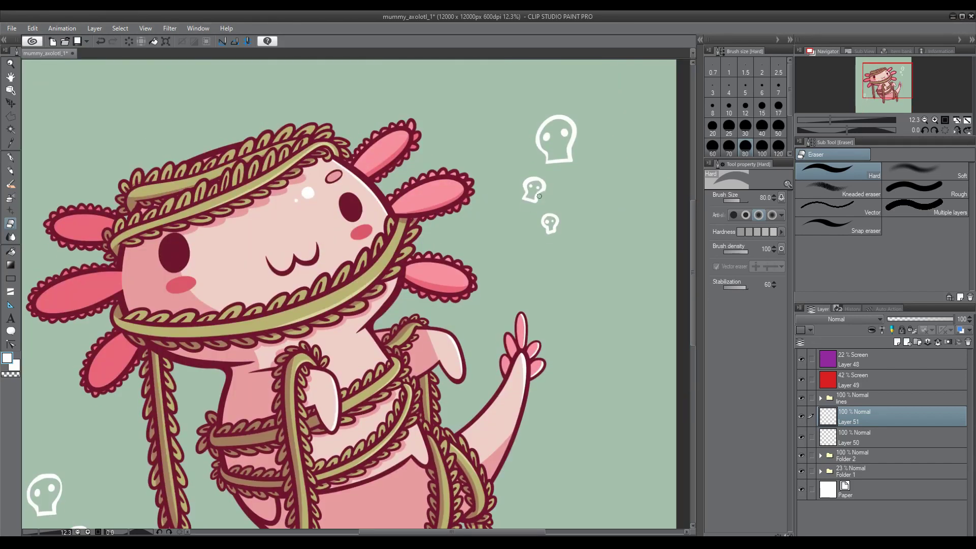
pyautogui.hotkey('ctrl', '-')
pyautogui.press('p')
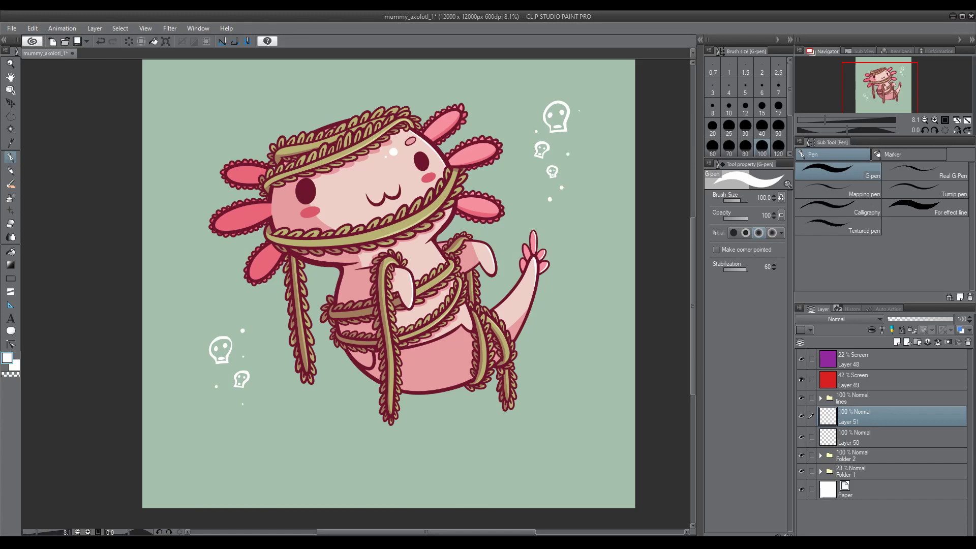
# Refine the small skulls' outlines and faces with a size 25 eraser and a size 30 G-pen
pyautogui.scroll(5, 224, 402)
pyautogui.press('e')
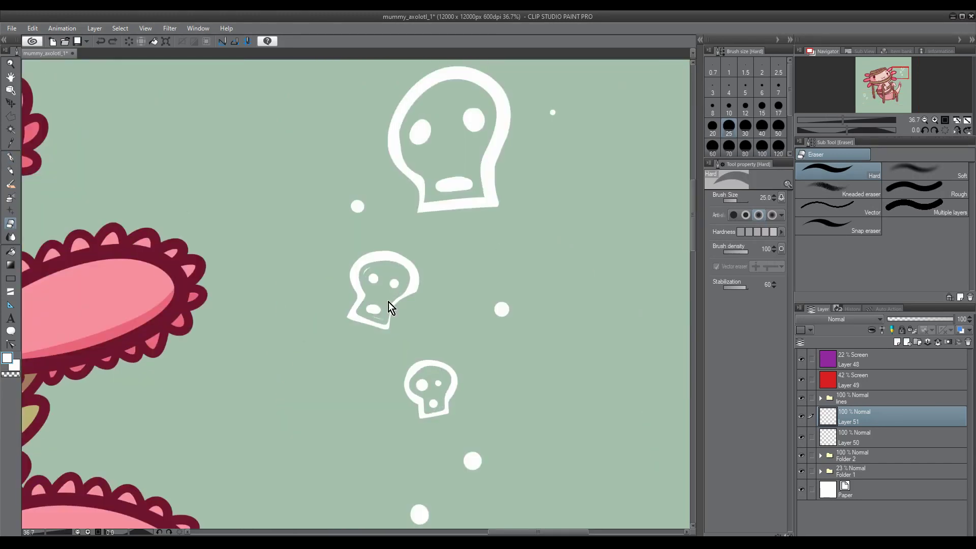
pyautogui.press('p')
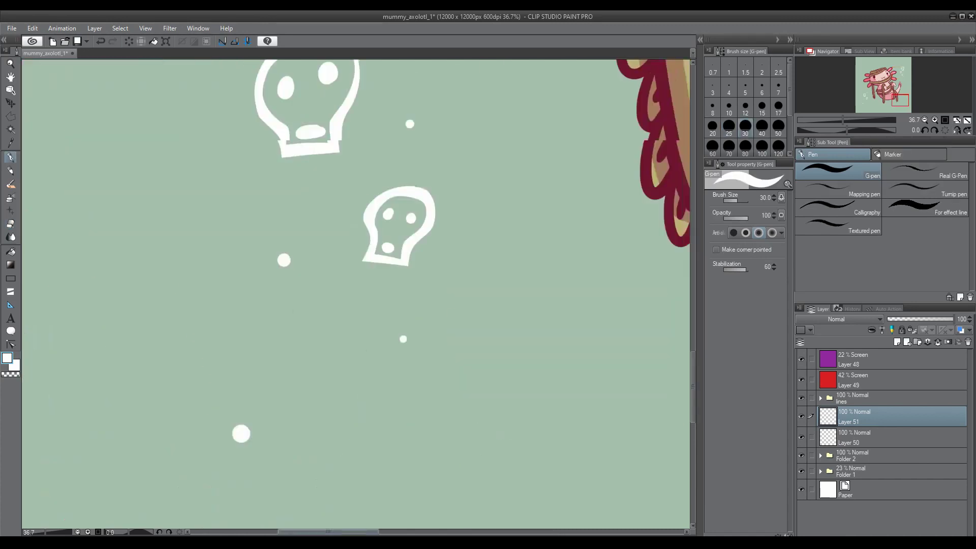
pyautogui.scroll(-5, 458, 356)
pyautogui.scroll(-1, 356, 442)
# Hand-letter "MUMMY" above the axolotl and "AXOLOTL" below it in white on a new layer with a size 170 G-pen
pyautogui.hotkey('ctrl', 'shift', 'n')
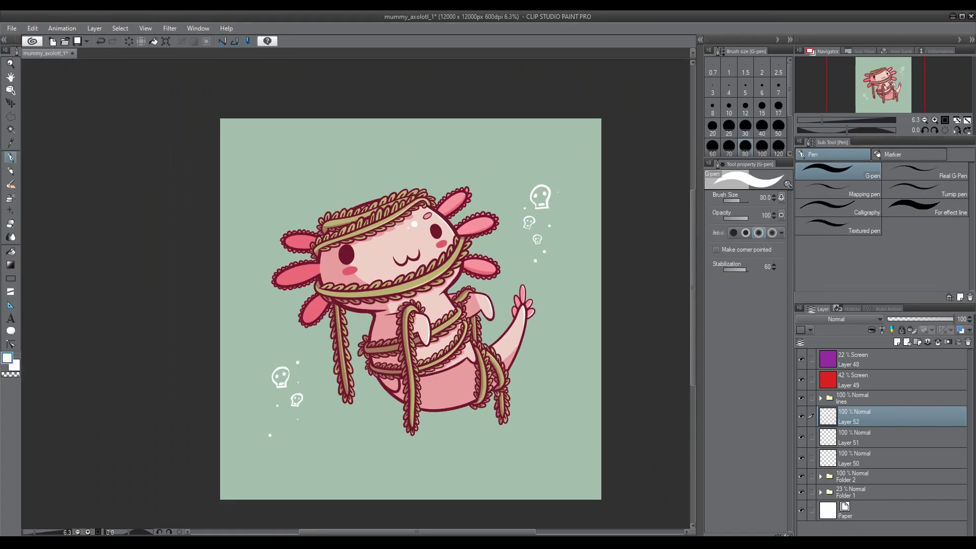
pyautogui.press(']')
pyautogui.press(']')
pyautogui.press(']')
pyautogui.press(']')
pyautogui.press(']')
pyautogui.press(']')
pyautogui.press(']')
pyautogui.press(']')
pyautogui.press(']')
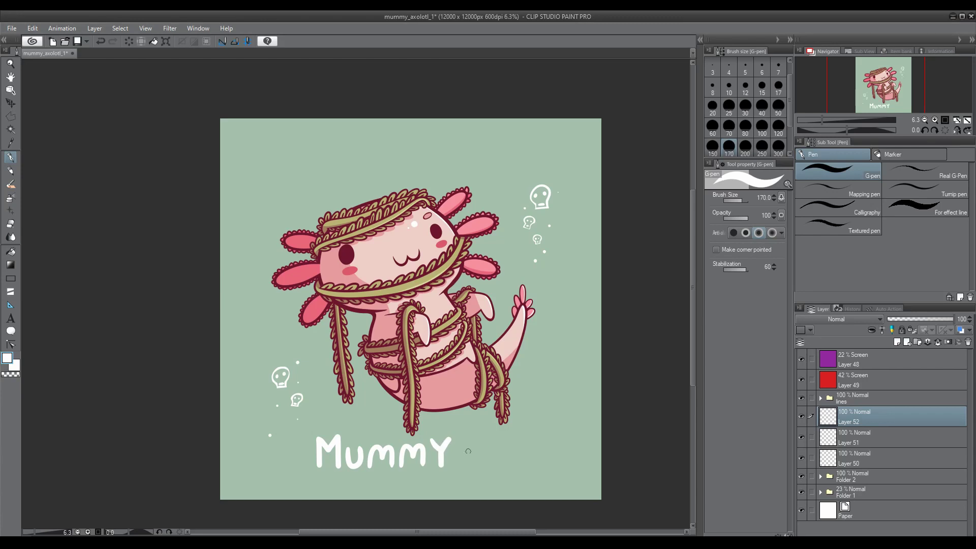
pyautogui.moveTo(419, 478); pyautogui.dragTo(453, 464)
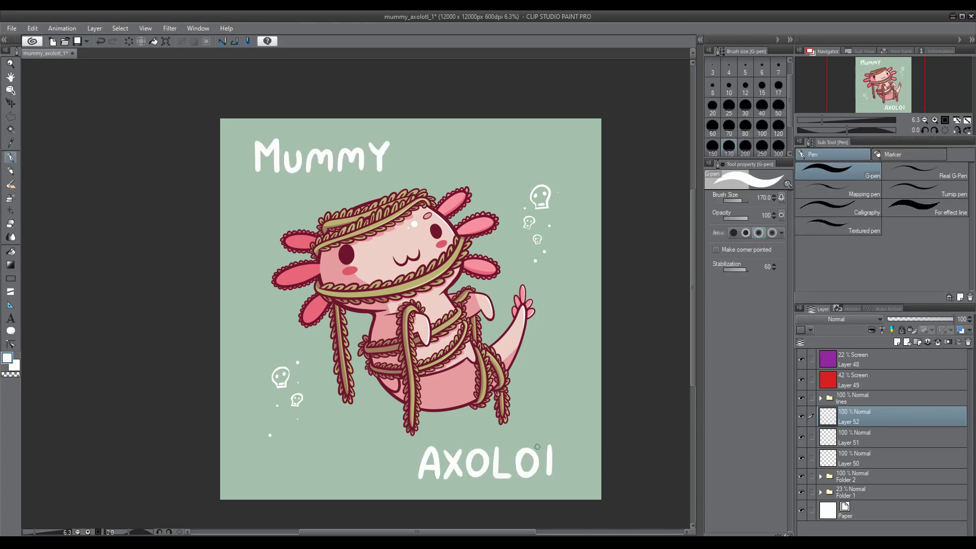